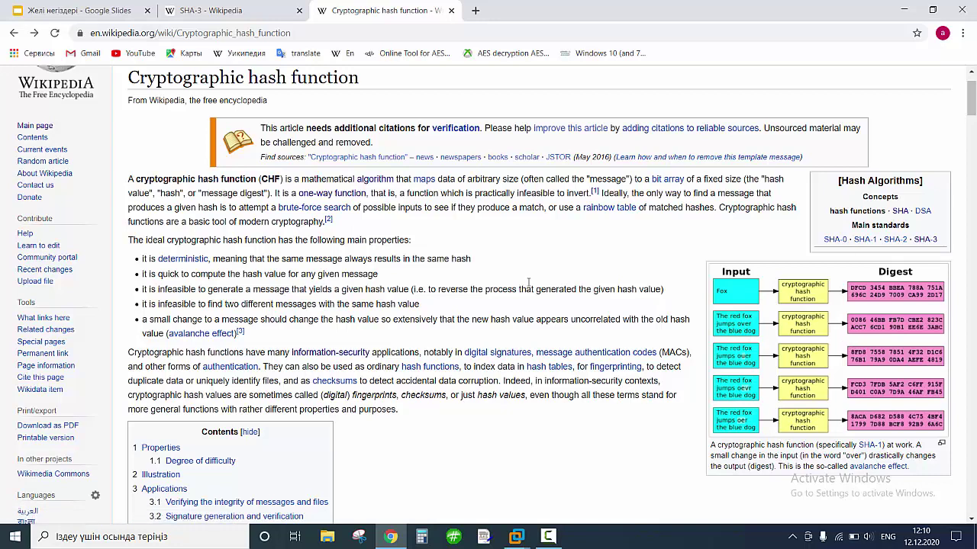
Return from the Cryptographic hash function article to the Google Slides deck at slide 321.
{"action": "left_click", "coordinate": [87, 13]}
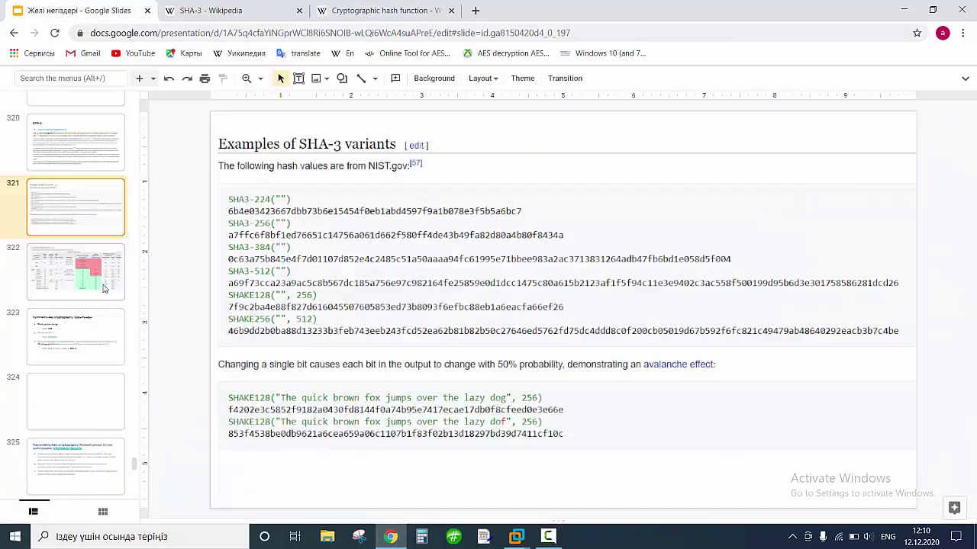
Go to slide 323 and highlight text in the Block cypher design bullet.
{"action": "scroll", "coordinate": [87, 326], "scroll_direction": "down", "scroll_amount": 2}
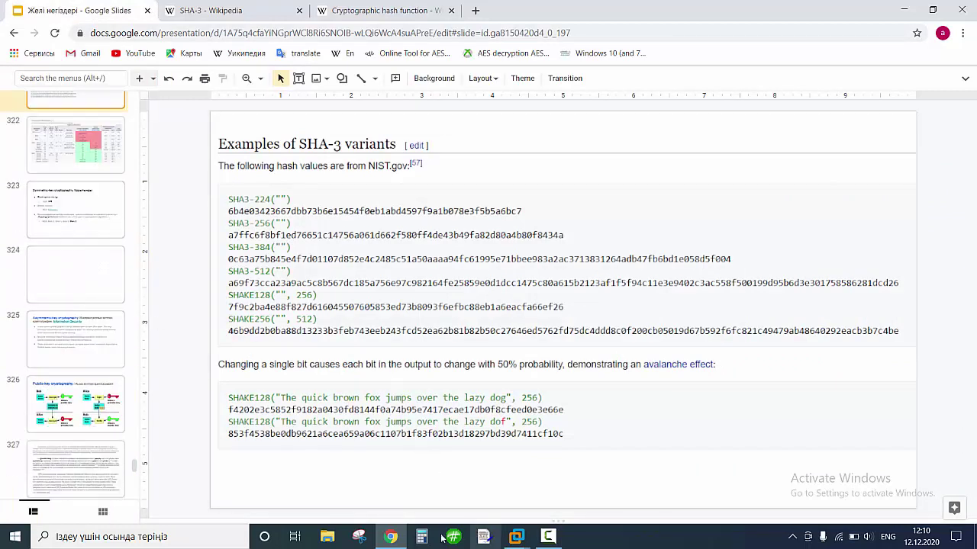
{"action": "left_click", "coordinate": [71, 201]}
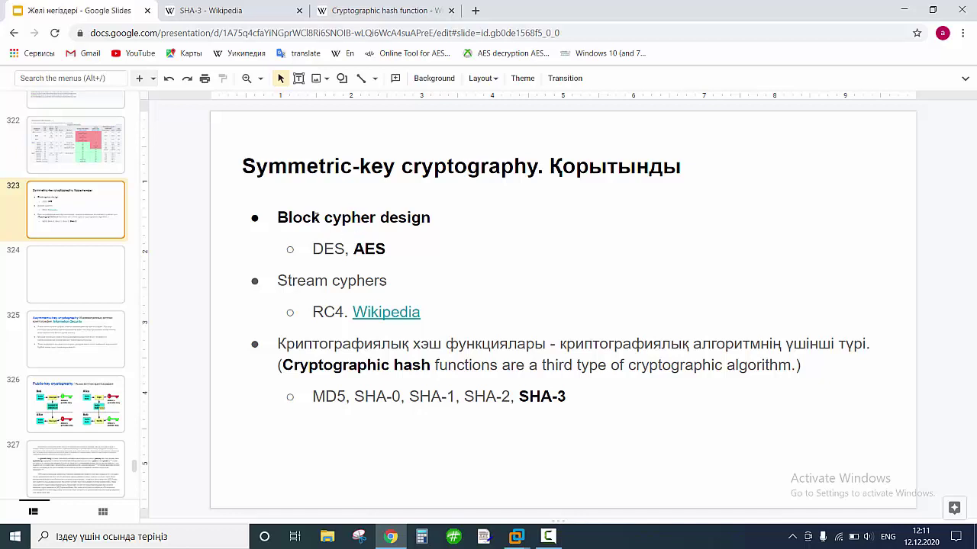
{"action": "left_click_drag", "start_coordinate": [292, 217], "coordinate": [379, 218]}
Highlight AES, part of the Kazakh hash function sentence, and SHA-3 on the slide.
{"action": "left_click", "coordinate": [355, 249]}
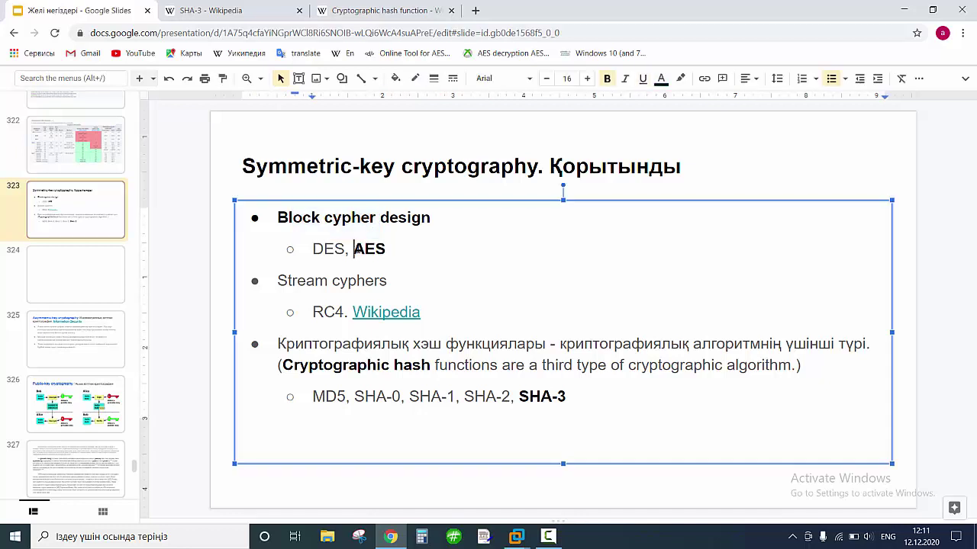
{"action": "left_click_drag", "start_coordinate": [354, 249], "coordinate": [388, 248]}
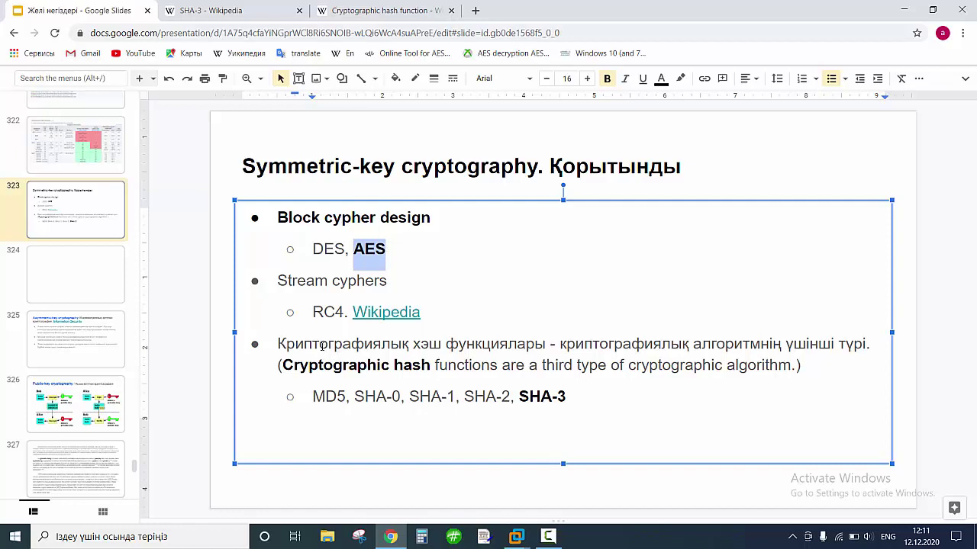
{"action": "left_click_drag", "start_coordinate": [322, 344], "coordinate": [465, 345]}
{"action": "left_click_drag", "start_coordinate": [564, 345], "coordinate": [842, 346]}
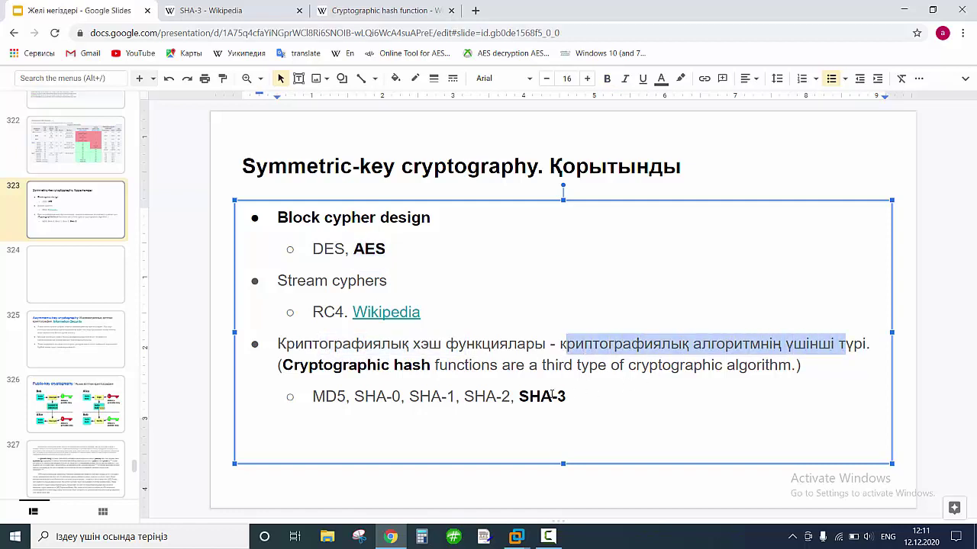
{"action": "left_click_drag", "start_coordinate": [518, 397], "coordinate": [565, 398]}
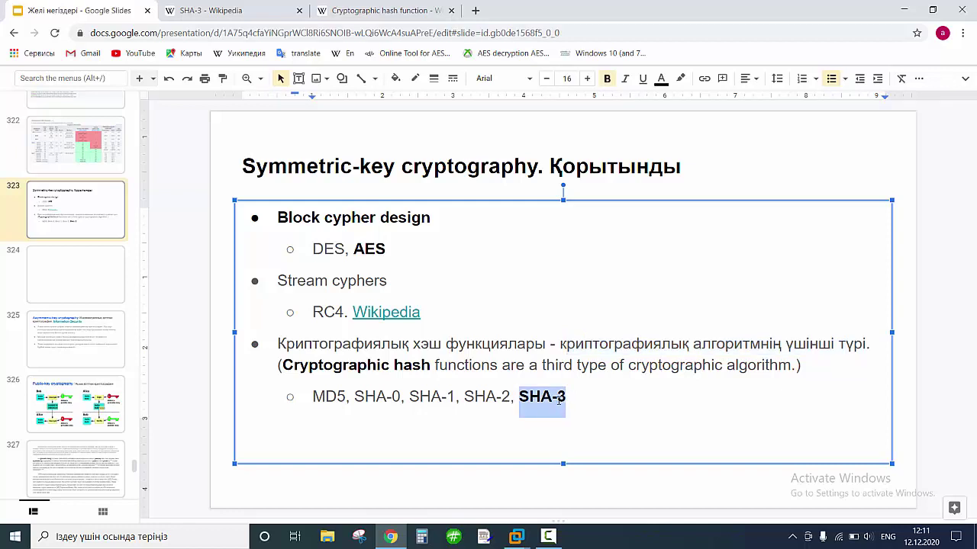
{"action": "left_click_drag", "start_coordinate": [353, 249], "coordinate": [386, 250]}
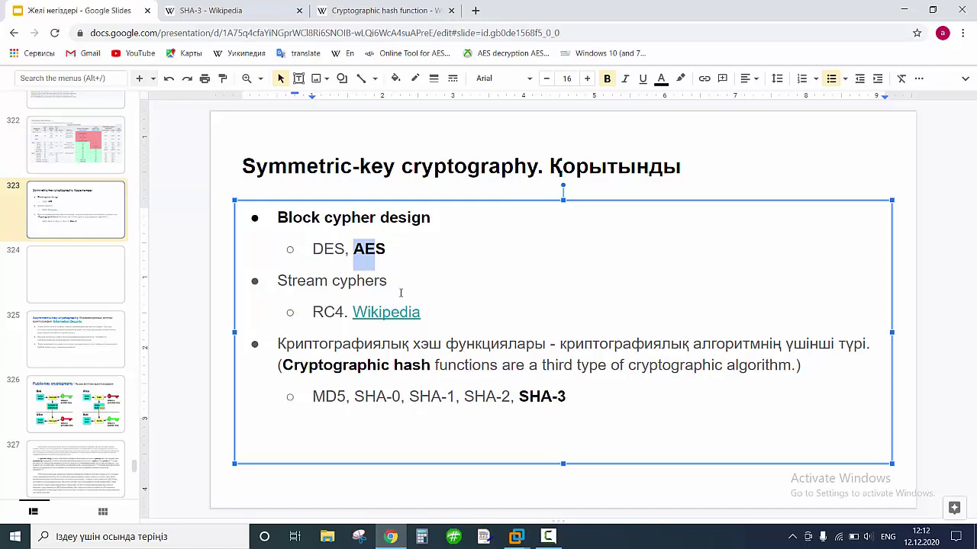
Bring up AES Encryption Tools, minimize Chrome, and open Windows search.
{"action": "left_click", "coordinate": [483, 536]}
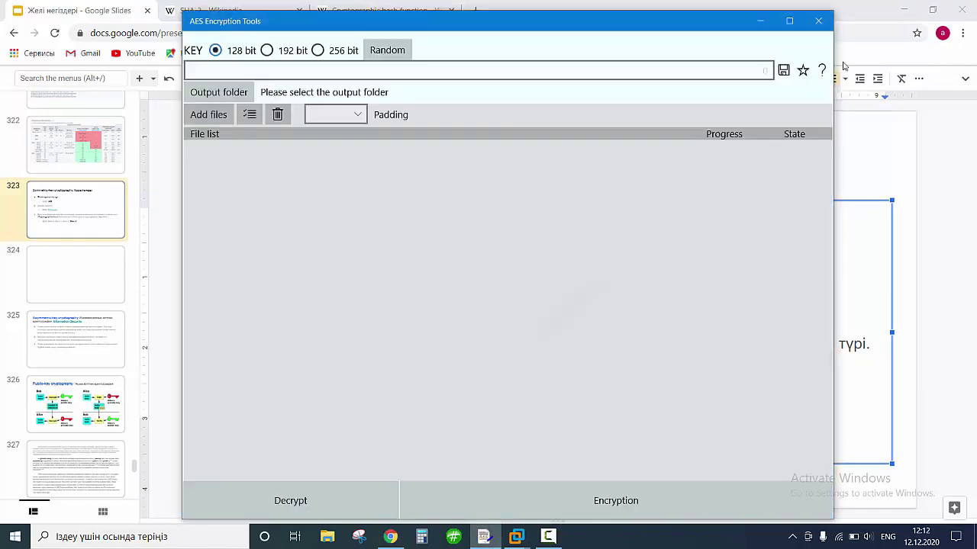
{"action": "left_click", "coordinate": [903, 15]}
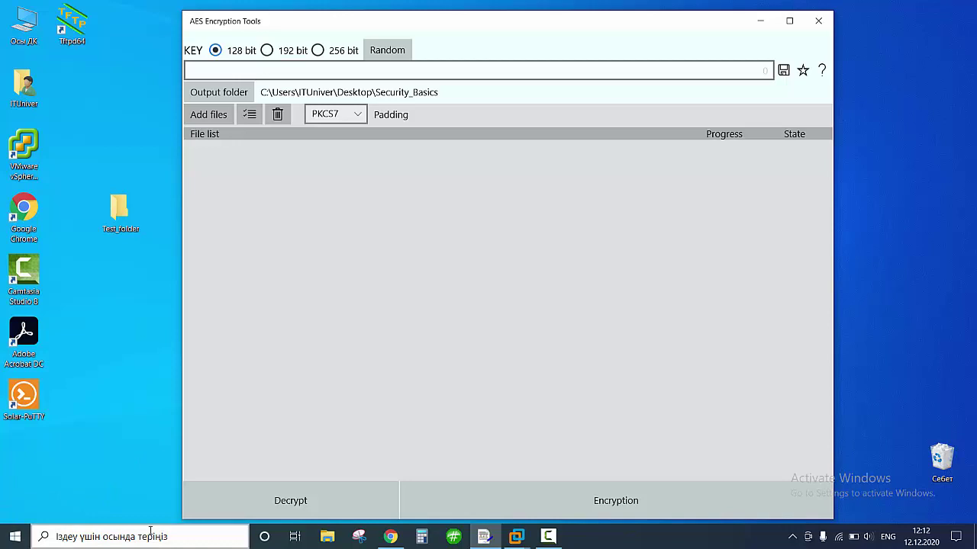
{"action": "left_click", "coordinate": [81, 537]}
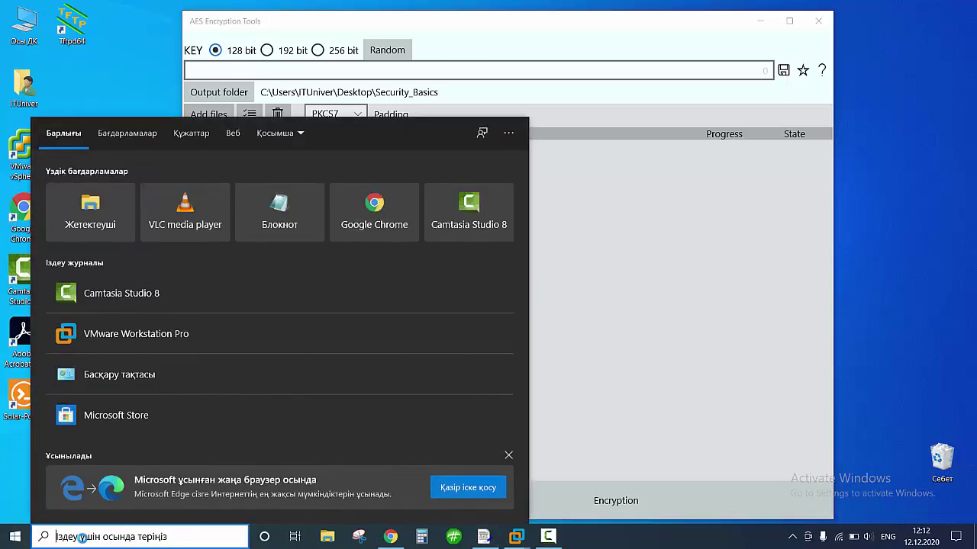
Launch Microsoft Store from Windows search and reposition its window.
{"action": "type", "text": "m"}
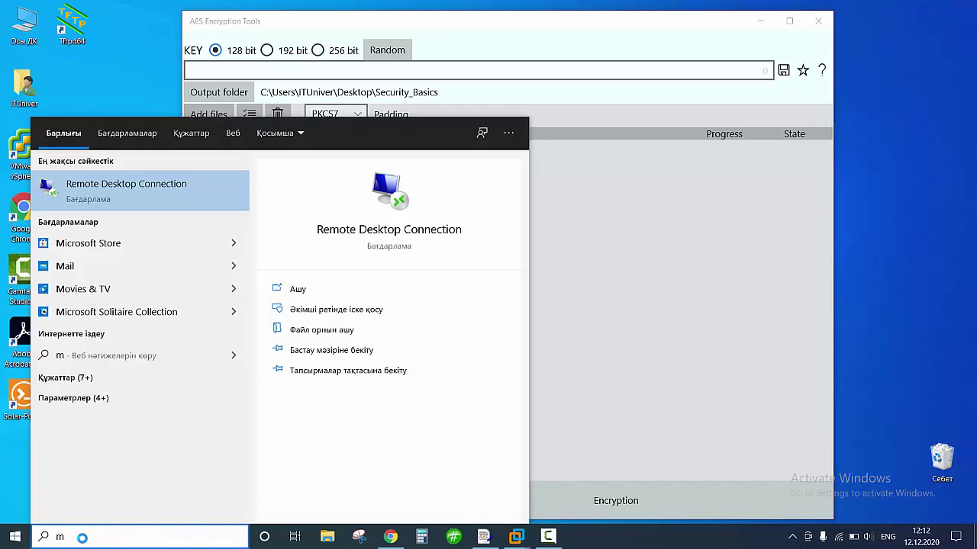
{"action": "key", "text": "Down"}
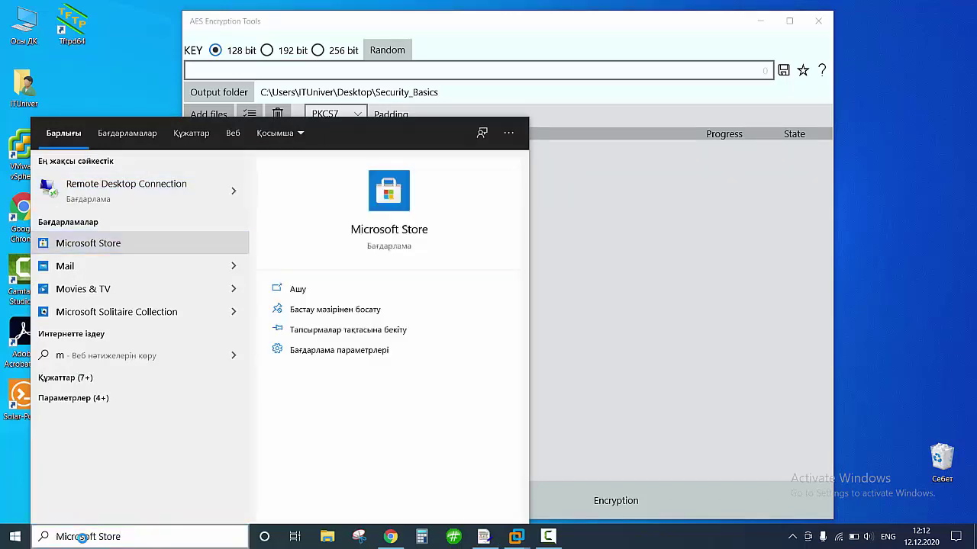
{"action": "key", "text": "Return"}
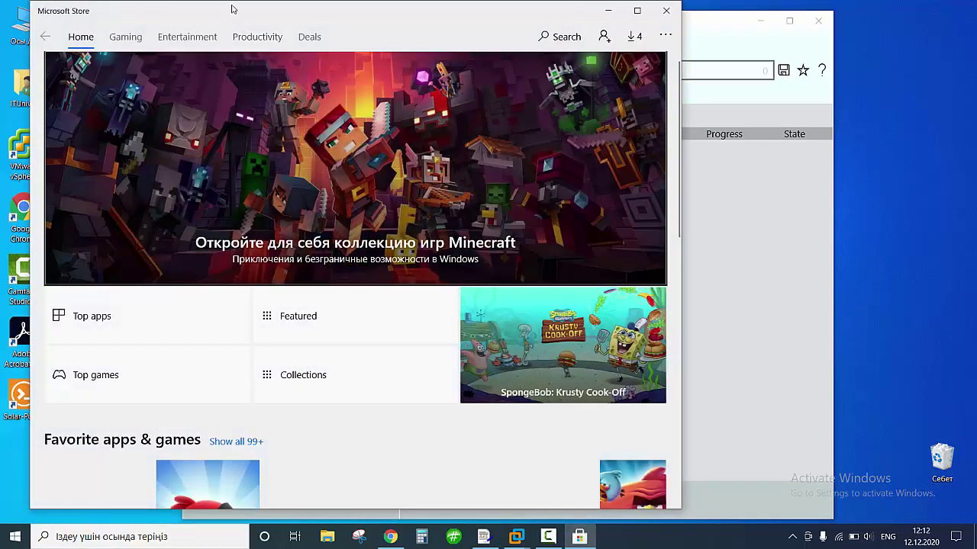
{"action": "left_click_drag", "start_coordinate": [231, 11], "coordinate": [361, 104]}
Search the Store for 'AES en', open the AES Encryption Tools page, then minimize the Store.
{"action": "left_click", "coordinate": [687, 132]}
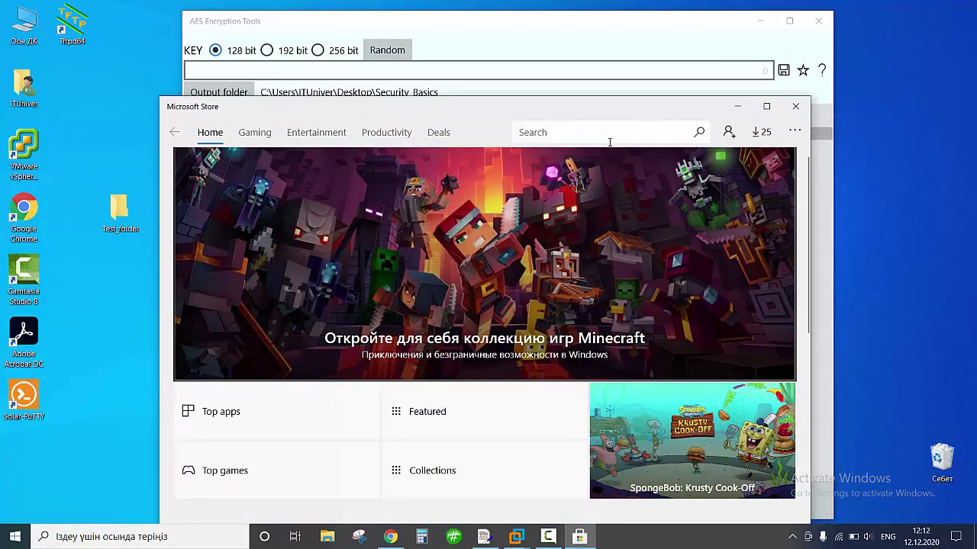
{"action": "type", "text": "E"}
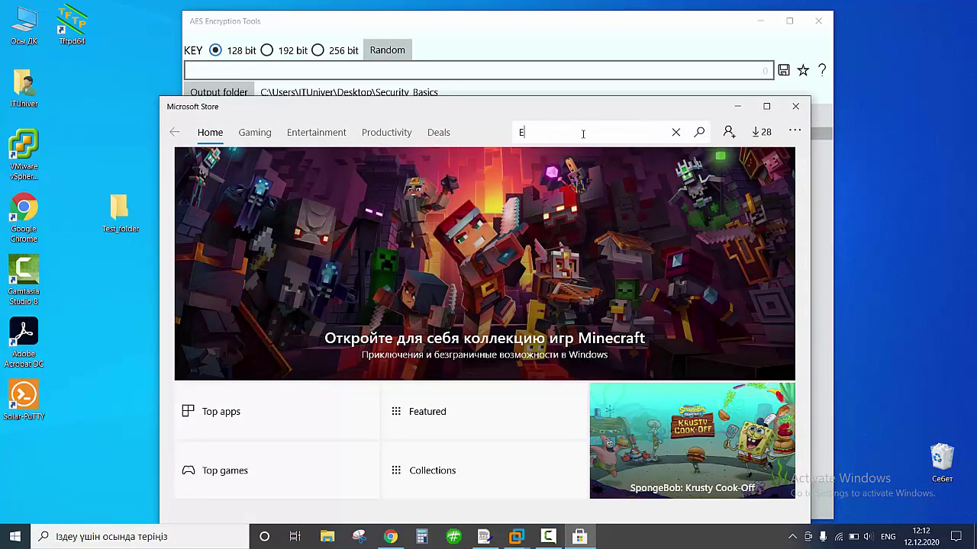
{"action": "type", "text": "A"}
{"action": "key", "text": "BackSpace"}
{"action": "key", "text": "BackSpace"}
{"action": "type", "text": "AES en"}
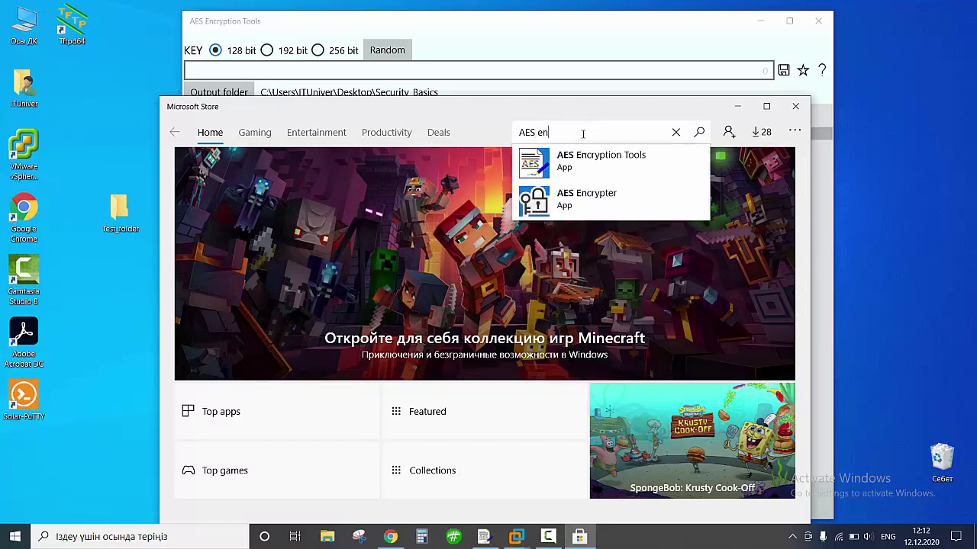
{"action": "left_click", "coordinate": [615, 164]}
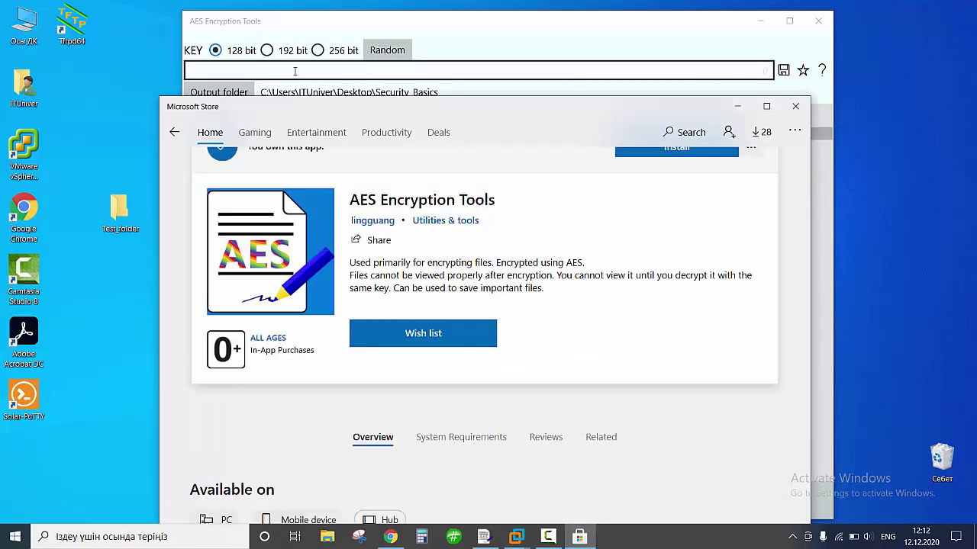
{"action": "left_click", "coordinate": [735, 111]}
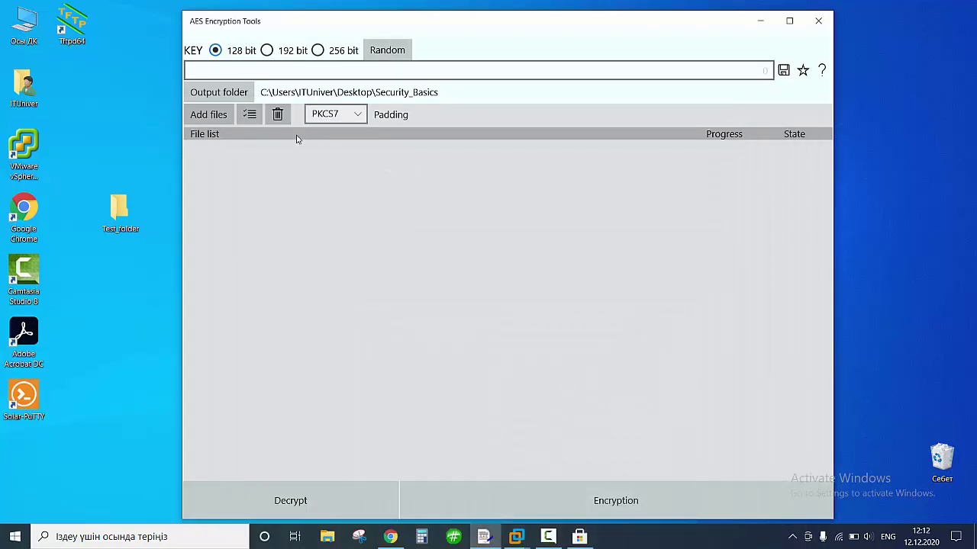
Move the AES tool window aside and drag Test_folder into the Recycle Bin.
{"action": "left_click_drag", "start_coordinate": [340, 21], "coordinate": [613, 35]}
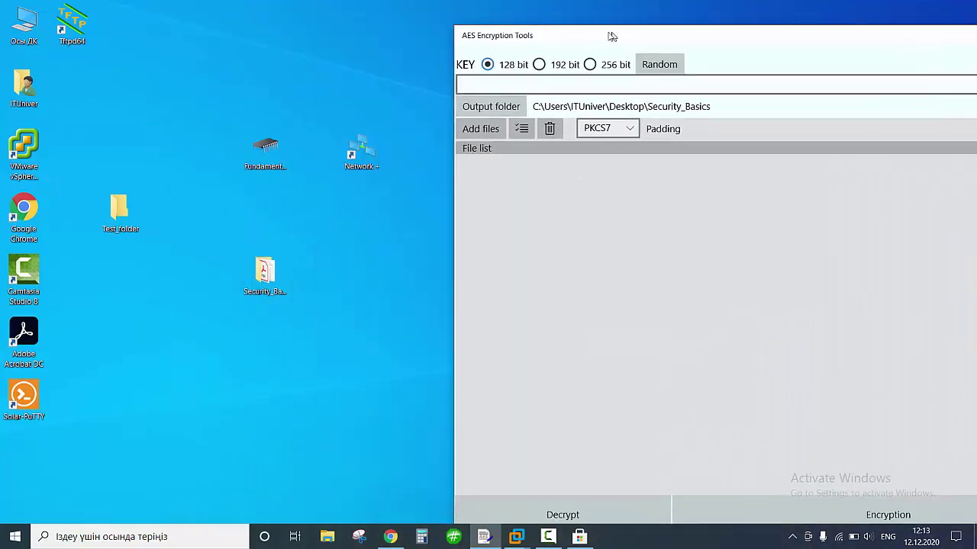
{"action": "left_click_drag", "start_coordinate": [303, 226], "coordinate": [263, 308]}
{"action": "left_click_drag", "start_coordinate": [273, 266], "coordinate": [941, 458]}
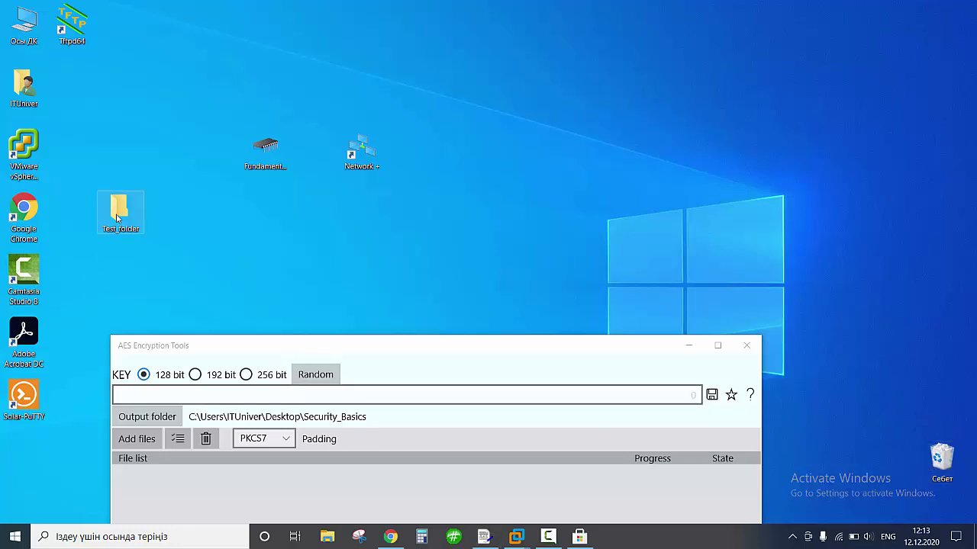
{"action": "left_click_drag", "start_coordinate": [118, 219], "coordinate": [942, 458]}
Create a new desktop folder named Securty_Test.
{"action": "right_click", "coordinate": [457, 157]}
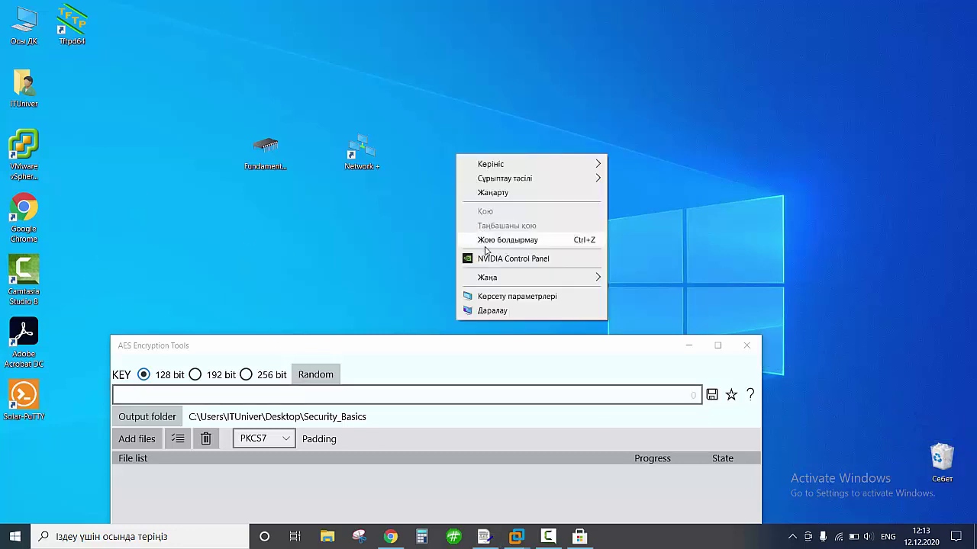
{"action": "mouse_move", "coordinate": [516, 279]}
{"action": "left_click", "coordinate": [653, 281]}
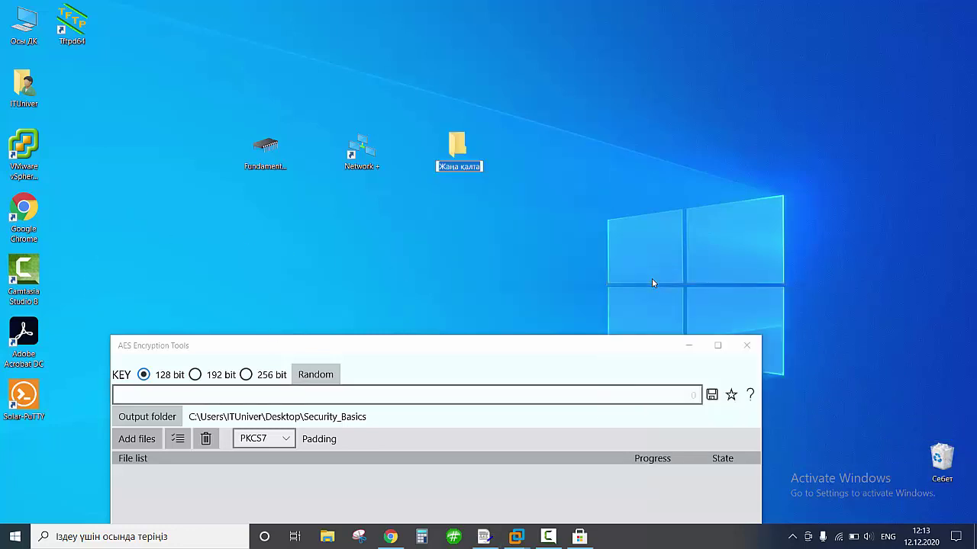
{"action": "type", "text": "Securty"}
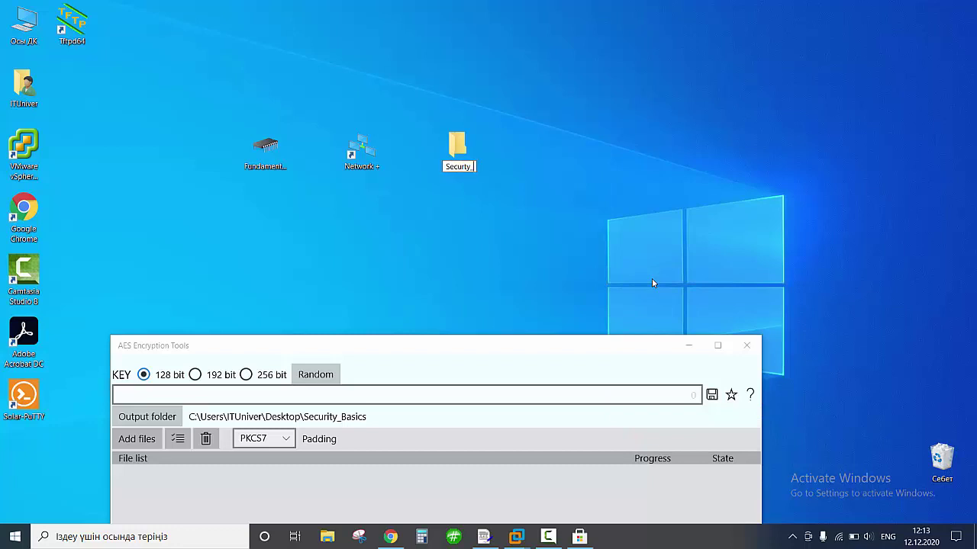
{"action": "type", "text": " Test"}
{"action": "key", "text": "Return"}
{"action": "left_click_drag", "start_coordinate": [523, 345], "coordinate": [731, 238]}
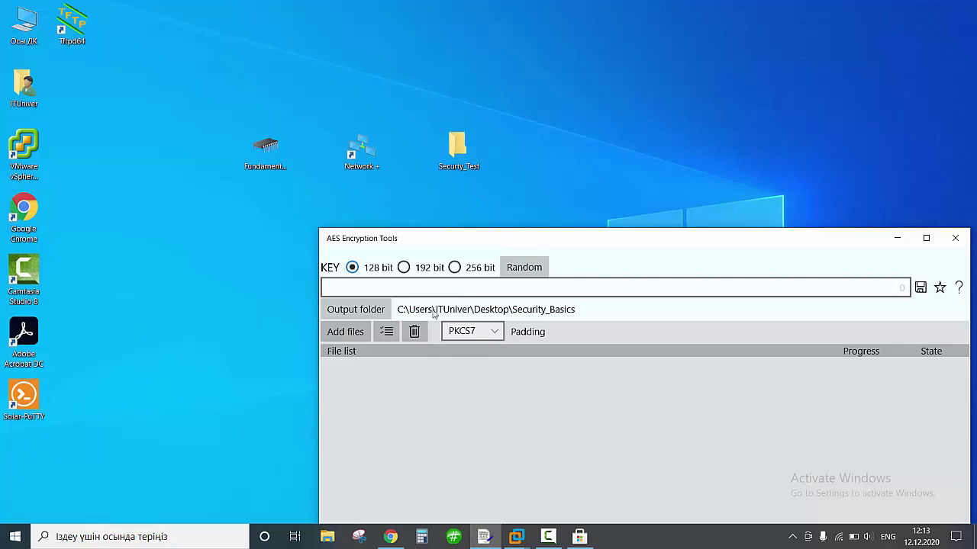
Set the AES tool's output folder to Desktop\Securty_Test.
{"action": "left_click", "coordinate": [363, 313]}
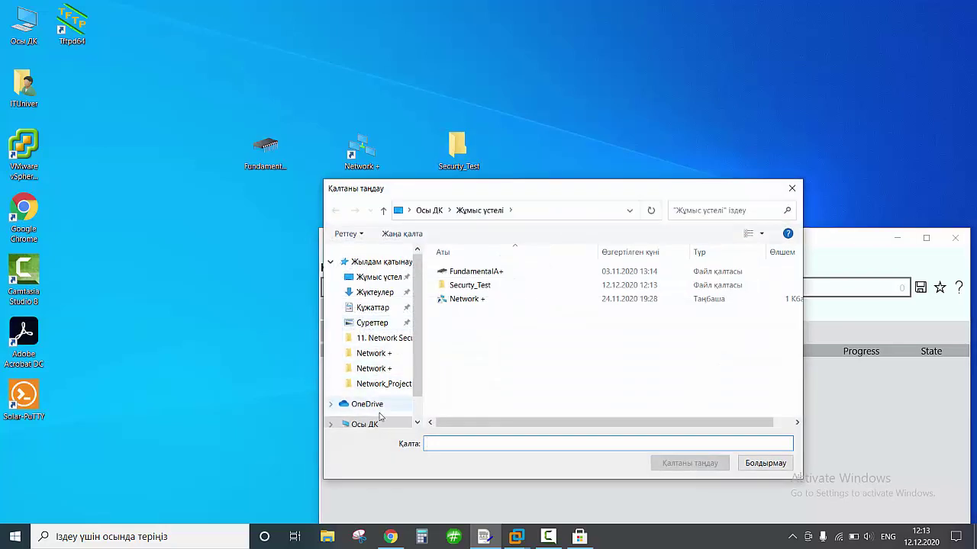
{"action": "left_click", "coordinate": [374, 424]}
{"action": "scroll", "coordinate": [375, 403], "scroll_direction": "down", "scroll_amount": 1}
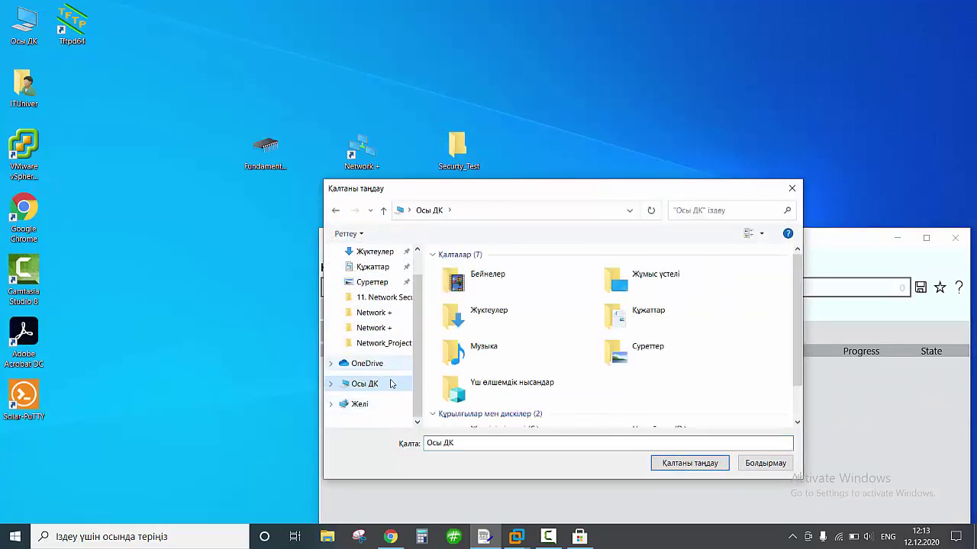
{"action": "scroll", "coordinate": [534, 370], "scroll_direction": "down", "scroll_amount": 2}
{"action": "scroll", "coordinate": [534, 371], "scroll_direction": "up", "scroll_amount": 2}
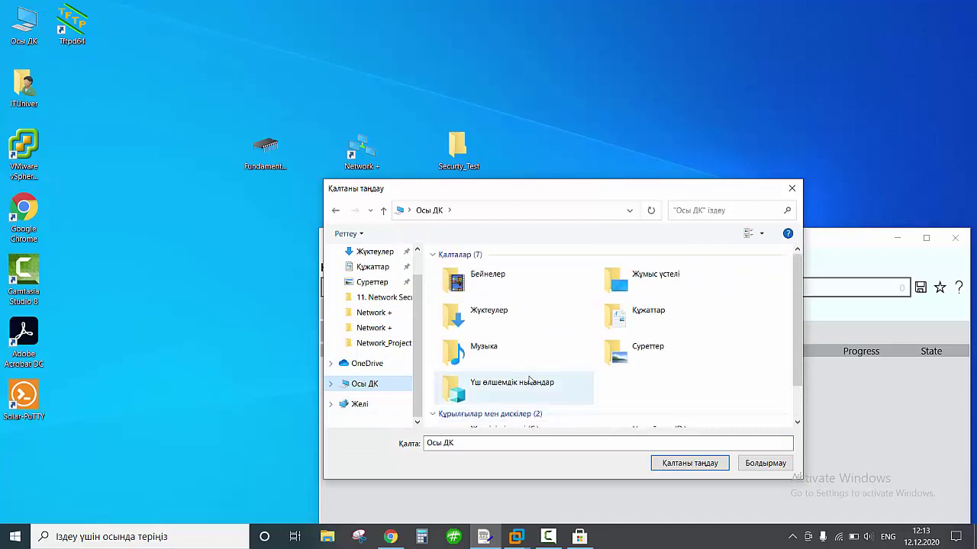
{"action": "scroll", "coordinate": [378, 284], "scroll_direction": "up", "scroll_amount": 1}
{"action": "left_click", "coordinate": [400, 278]}
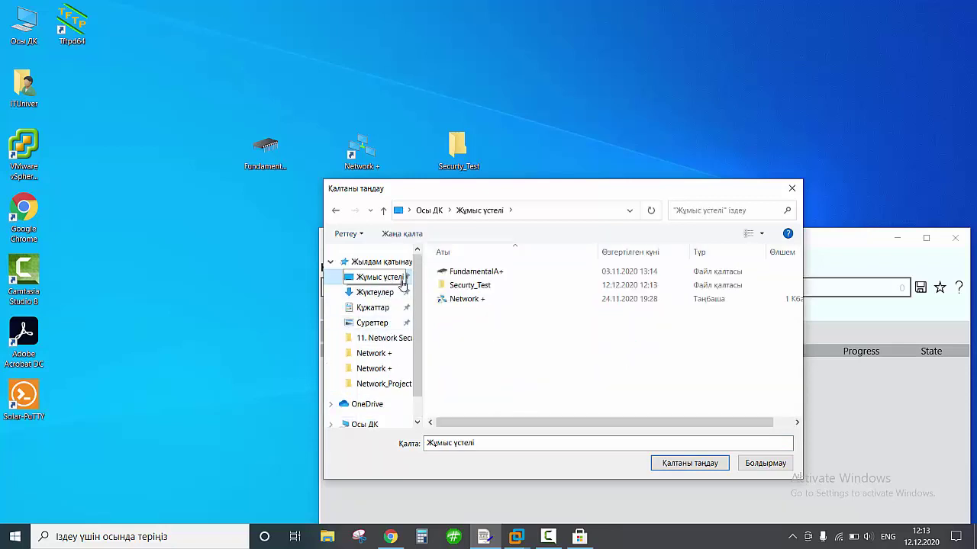
{"action": "double_click", "coordinate": [481, 284]}
{"action": "left_click", "coordinate": [684, 466]}
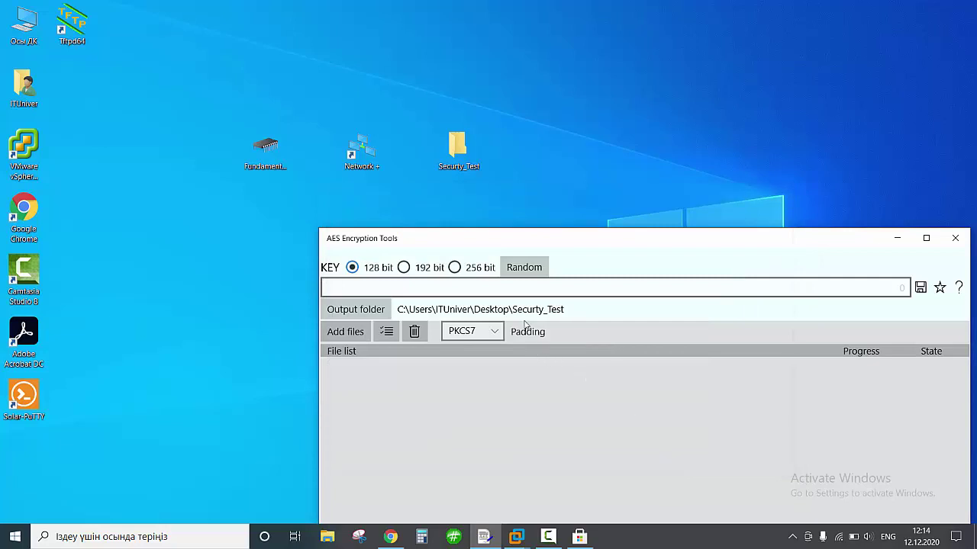
Shrink the AES Encryption Tools window and move it to the middle of the desktop.
{"action": "left_click_drag", "start_coordinate": [545, 239], "coordinate": [550, 170]}
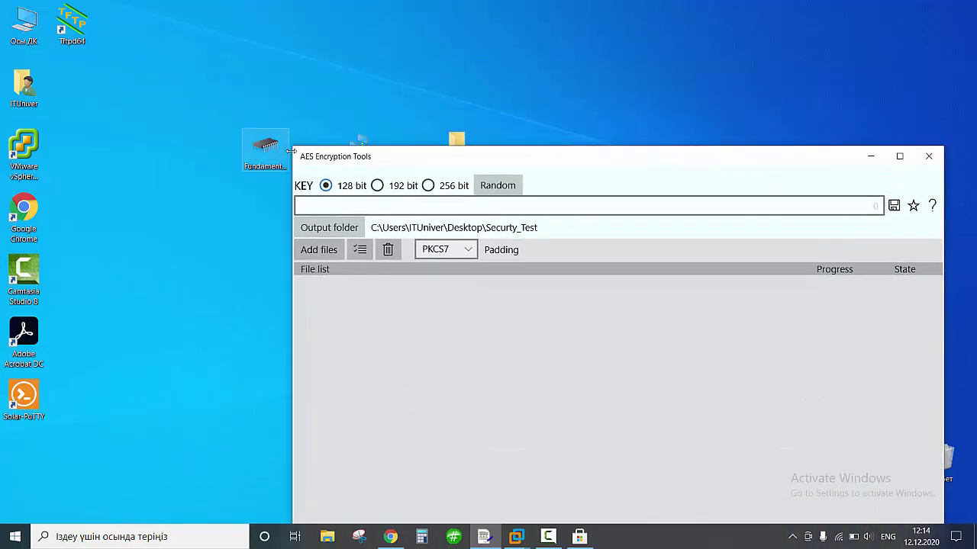
{"action": "left_click_drag", "start_coordinate": [290, 145], "coordinate": [445, 244]}
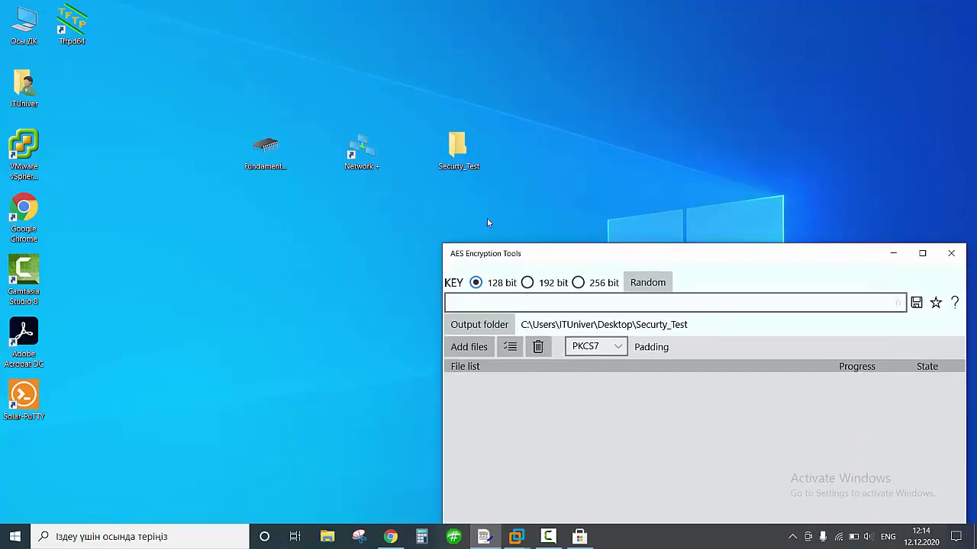
{"action": "left_click_drag", "start_coordinate": [554, 257], "coordinate": [297, 239]}
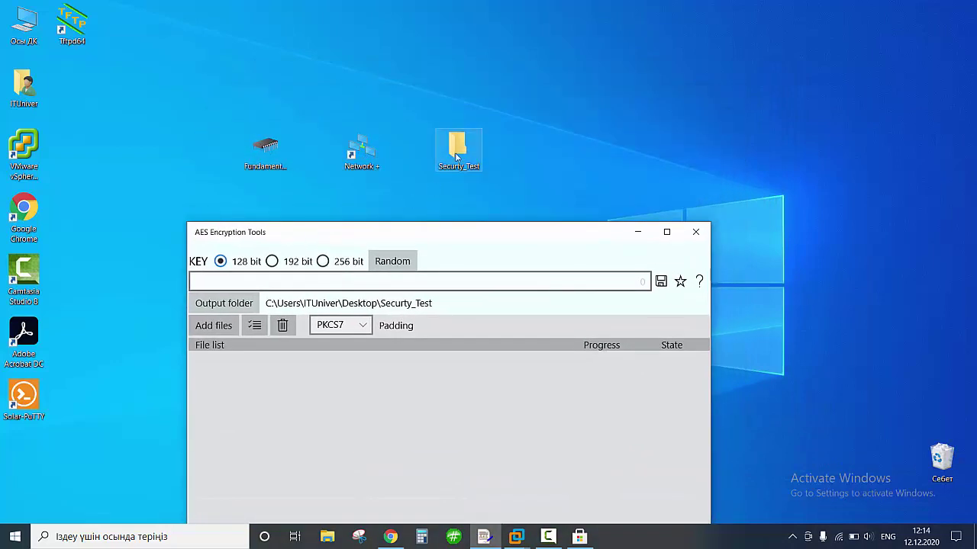
In Securty_Test, create a new text document named Clear test.
{"action": "left_click", "coordinate": [454, 181]}
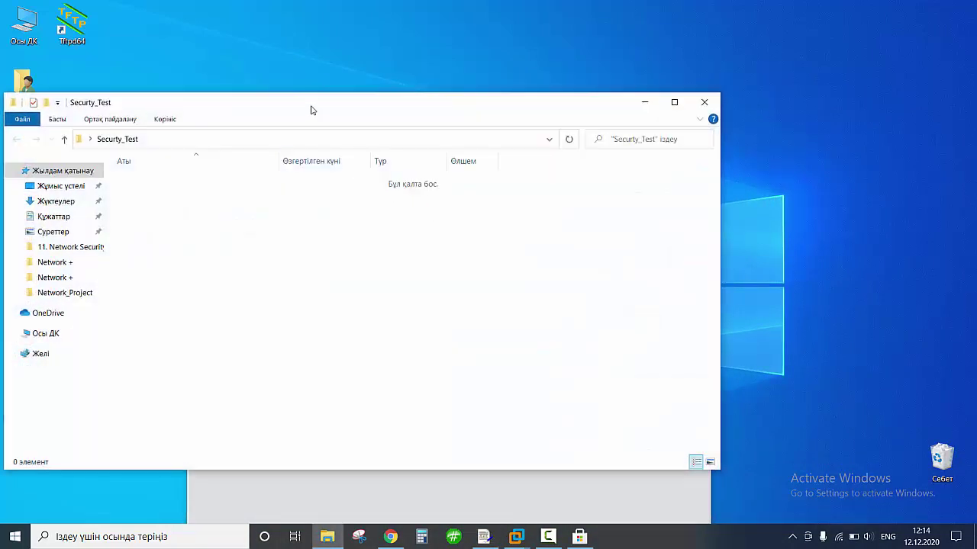
{"action": "left_click_drag", "start_coordinate": [310, 108], "coordinate": [654, 101]}
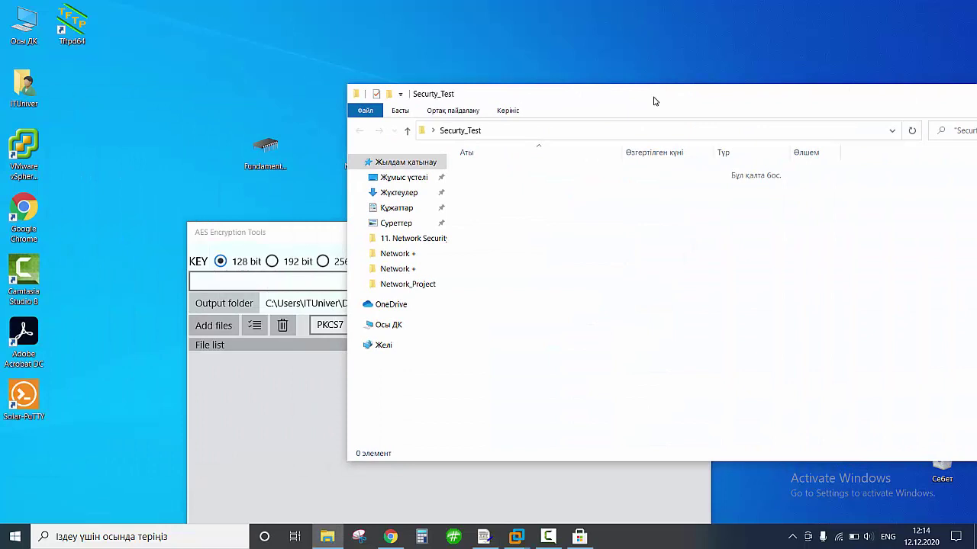
{"action": "right_click", "coordinate": [540, 235]}
{"action": "mouse_move", "coordinate": [648, 388]}
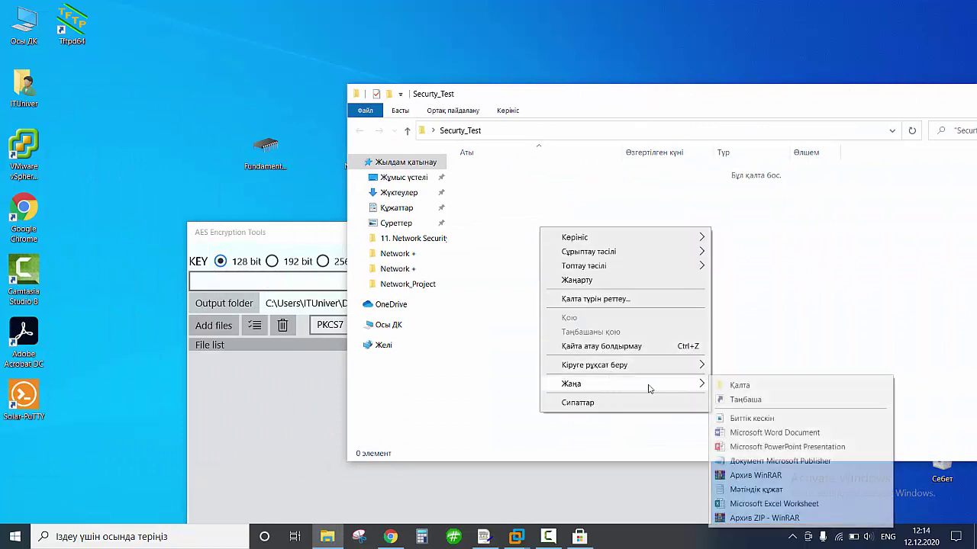
{"action": "left_click", "coordinate": [762, 491]}
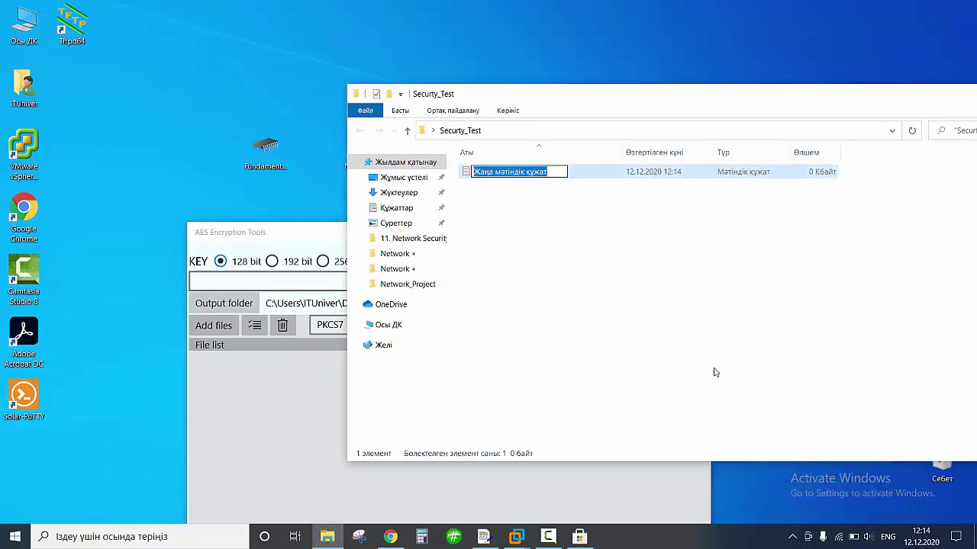
{"action": "type", "text": "Clear"}
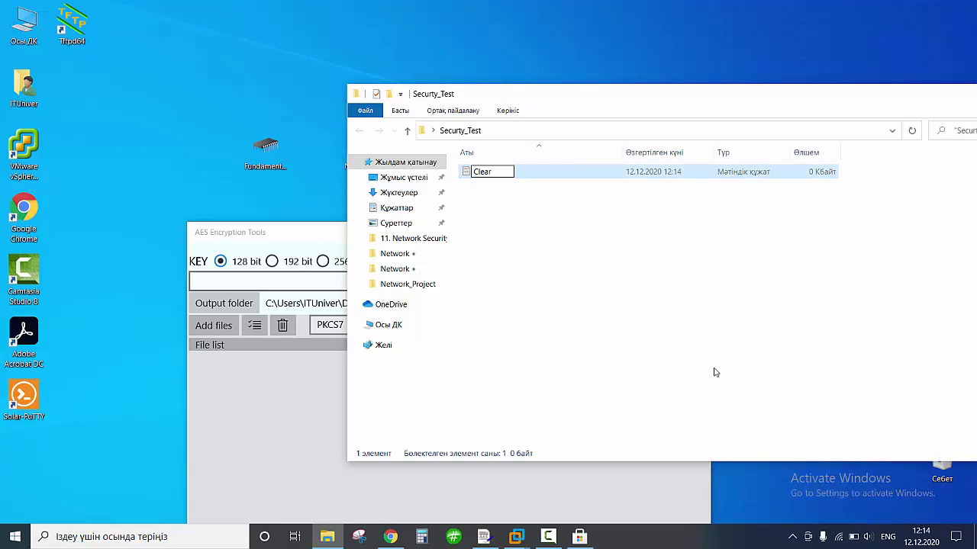
{"action": "type", "text": " test"}
{"action": "key", "text": "Return"}
{"action": "key", "text": "Return"}
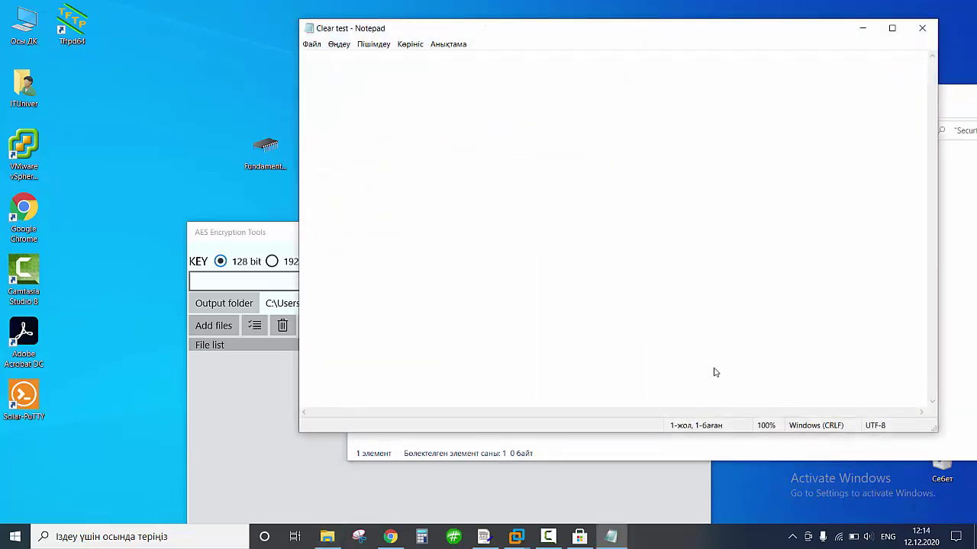
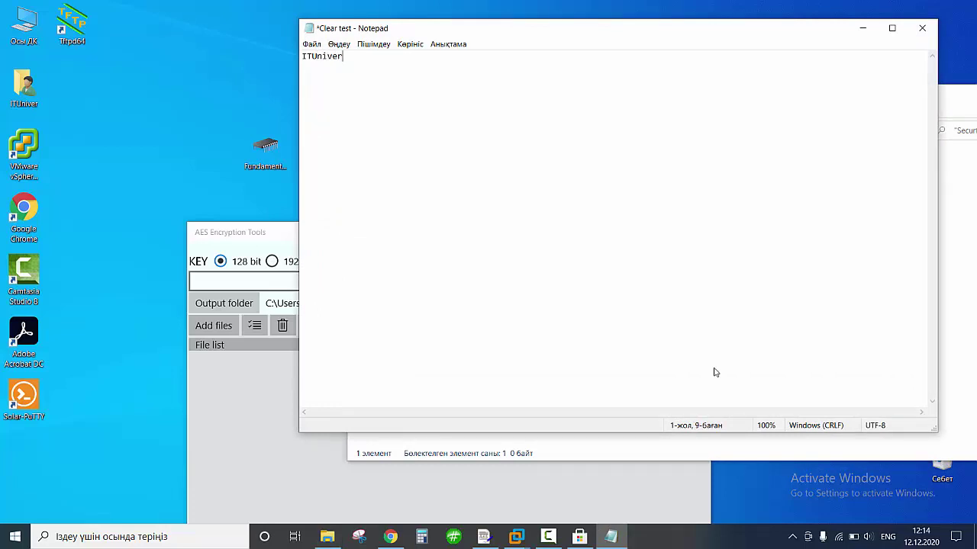
Write a sample username and password line in Clear test and save it.
{"action": "left_click", "coordinate": [922, 35]}
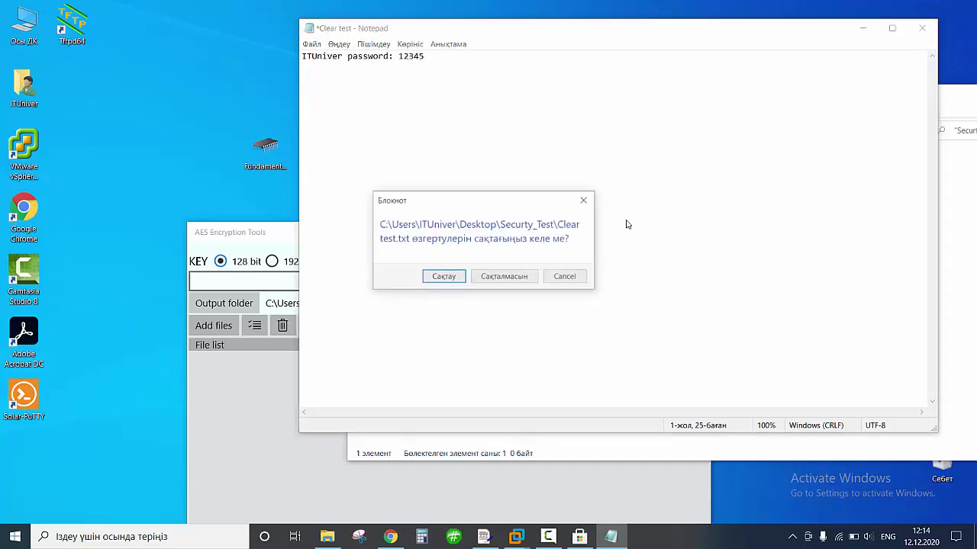
{"action": "left_click", "coordinate": [461, 277]}
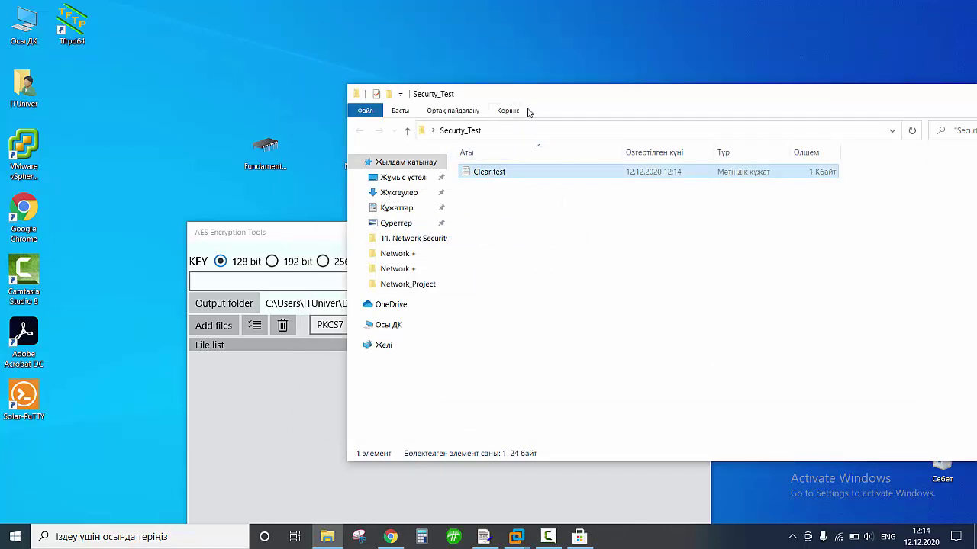
{"action": "left_click_drag", "start_coordinate": [527, 109], "coordinate": [612, 166]}
Add Clear test.txt from Desktop\Securty_Test to the AES tool's file list.
{"action": "left_click_drag", "start_coordinate": [364, 233], "coordinate": [238, 81]}
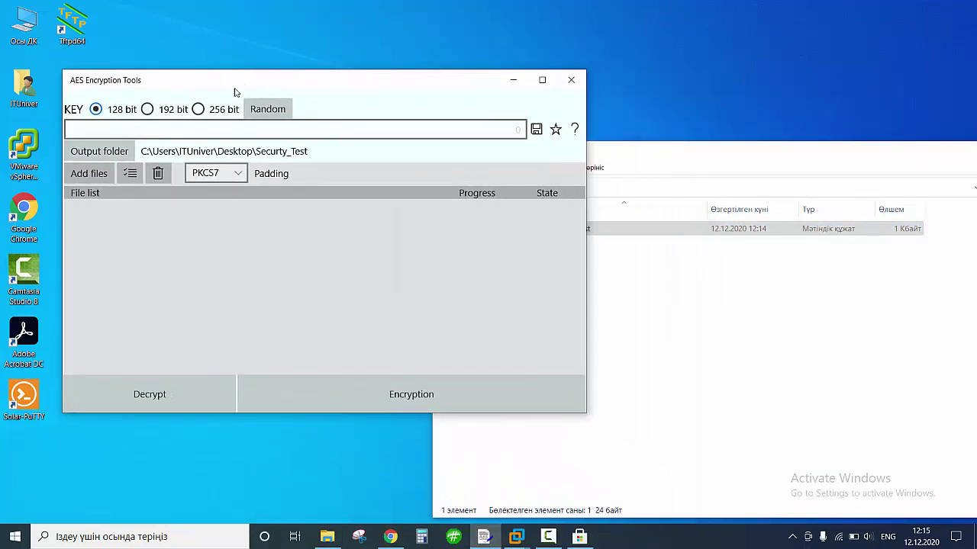
{"action": "left_click_drag", "start_coordinate": [653, 157], "coordinate": [806, 85]}
{"action": "left_click", "coordinate": [265, 249]}
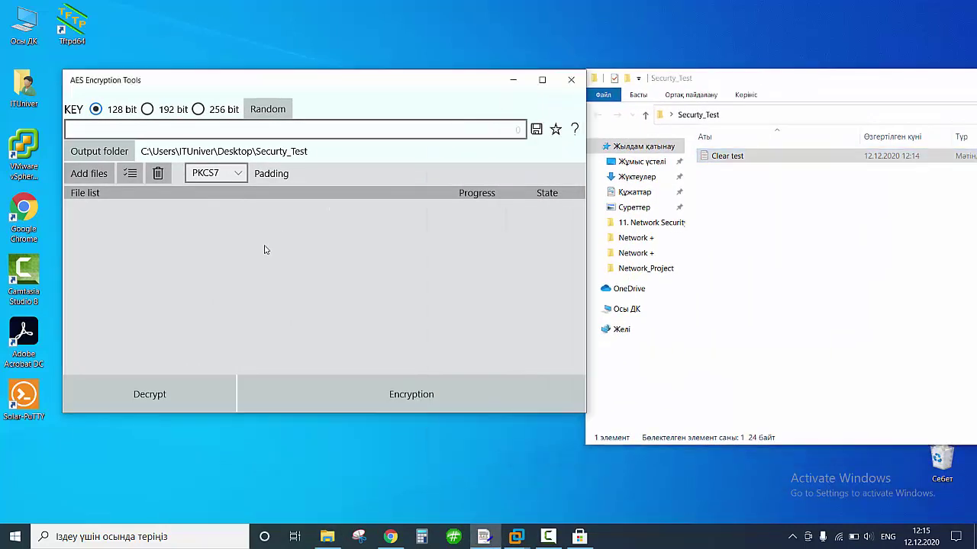
{"action": "left_click", "coordinate": [101, 179]}
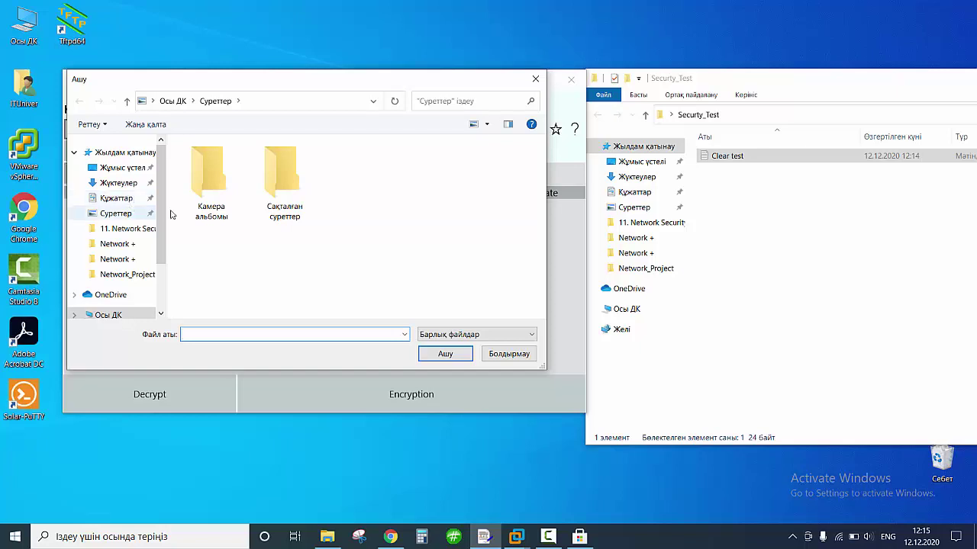
{"action": "left_click", "coordinate": [128, 168]}
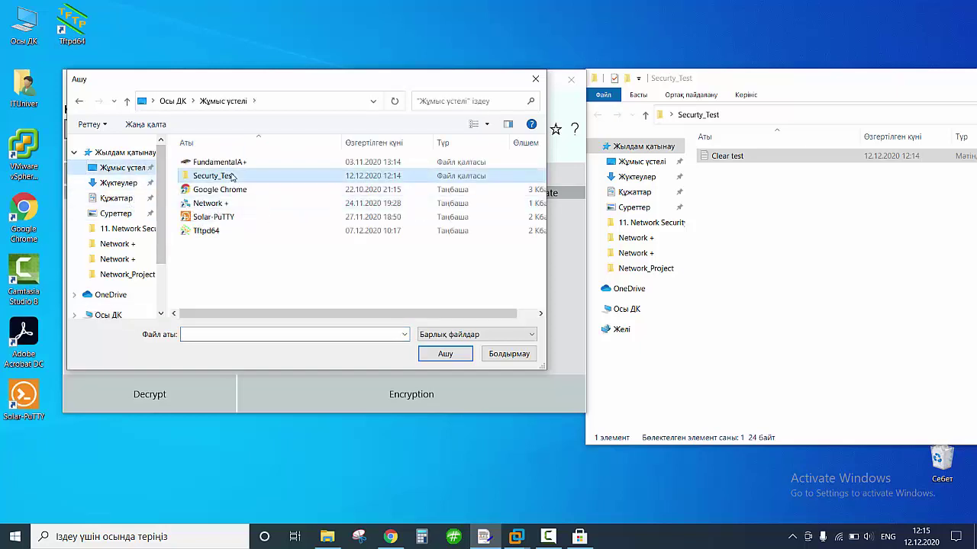
{"action": "double_click", "coordinate": [230, 184]}
{"action": "left_click", "coordinate": [305, 162]}
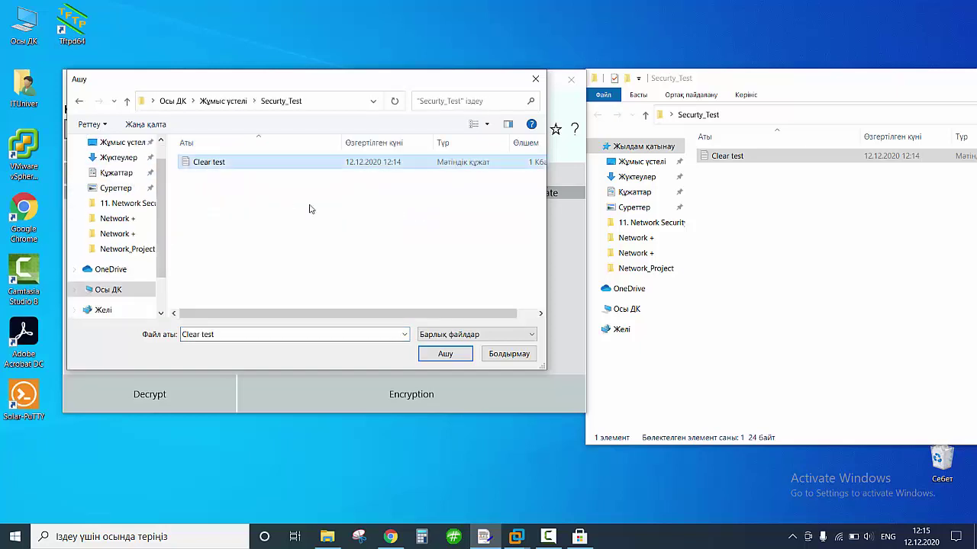
{"action": "left_click", "coordinate": [448, 359]}
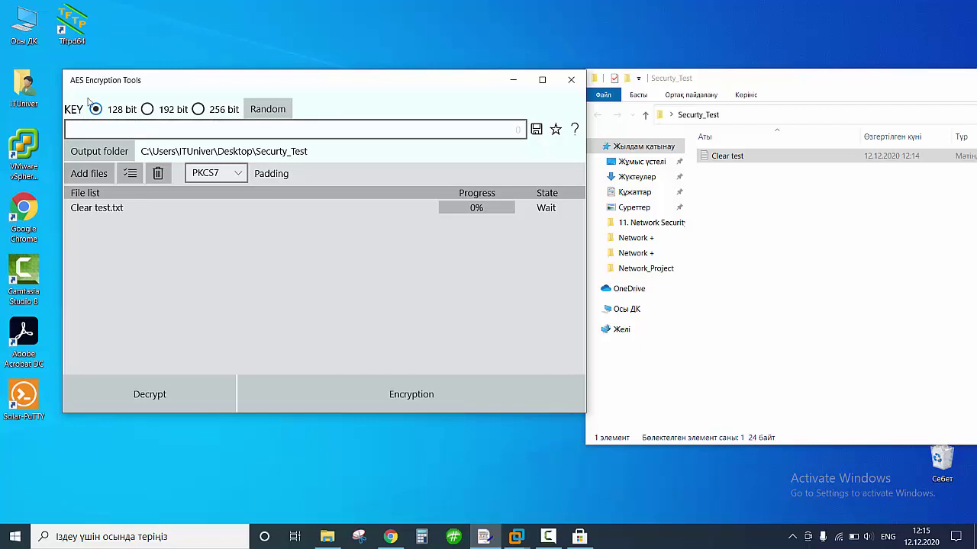
Try encrypting Clear test.txt without a valid key, getting the key length error.
{"action": "left_click", "coordinate": [98, 123]}
{"action": "left_click", "coordinate": [357, 392]}
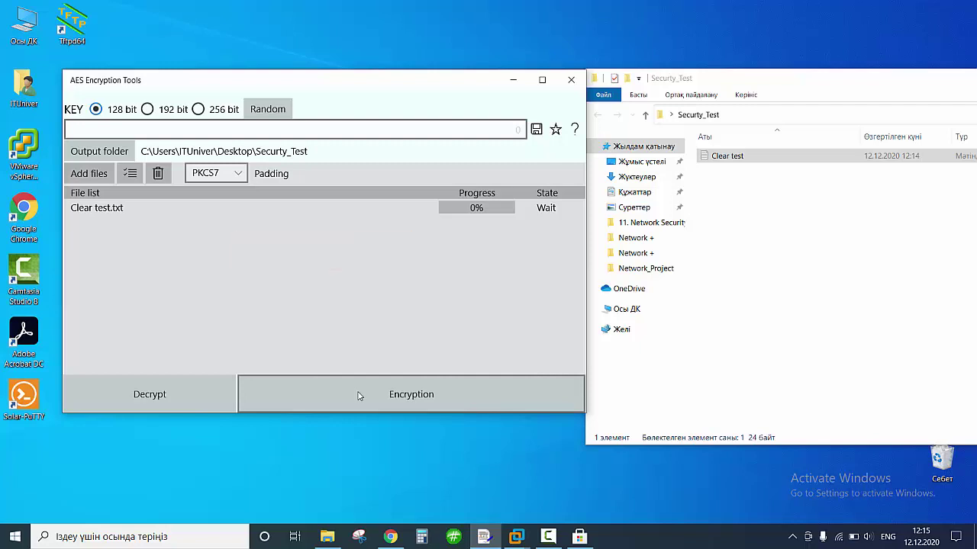
{"action": "left_click", "coordinate": [359, 395]}
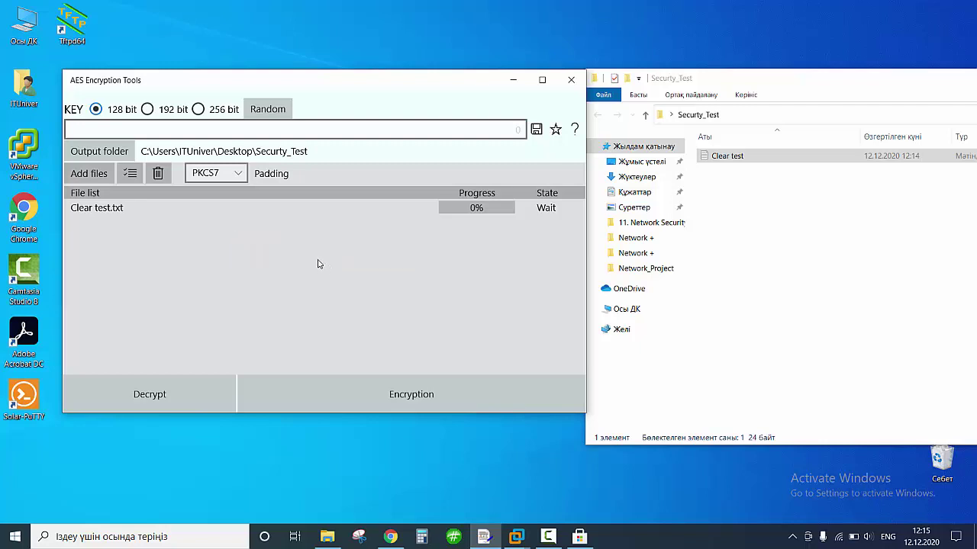
Enter a 128-bit encryption key and copy it to the clipboard.
{"action": "left_click", "coordinate": [106, 131]}
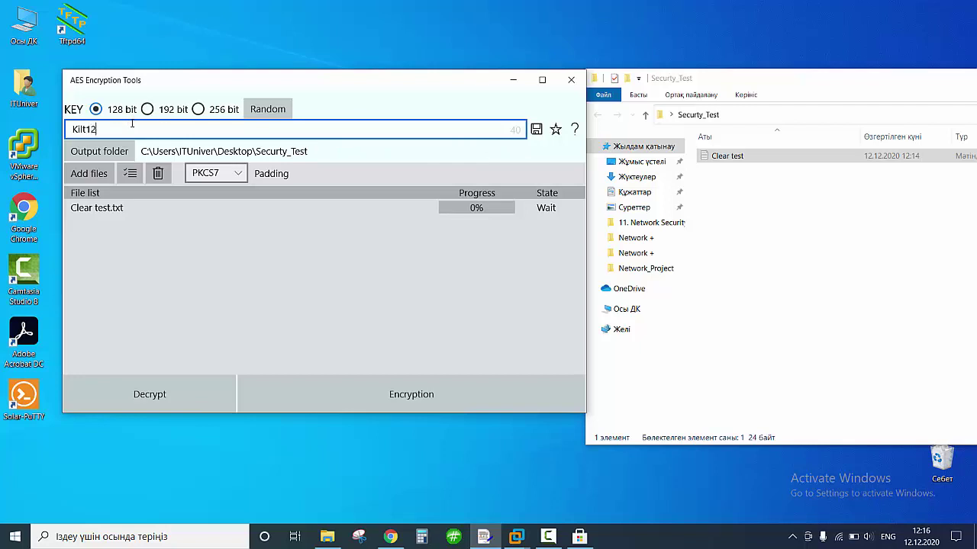
{"action": "key", "text": "BackSpace"}
{"action": "key", "text": "BackSpace"}
{"action": "key", "text": "BackSpace"}
{"action": "key", "text": "BackSpace"}
{"action": "key", "text": "BackSpace"}
{"action": "key", "text": "BackSpace"}
{"action": "key", "text": "BackSpace"}
{"action": "key", "text": "BackSpace"}
{"action": "key", "text": "BackSpace"}
{"action": "key", "text": "BackSpace"}
{"action": "key", "text": "BackSpace"}
{"action": "double_click", "coordinate": [87, 130]}
{"action": "right_click", "coordinate": [101, 132]}
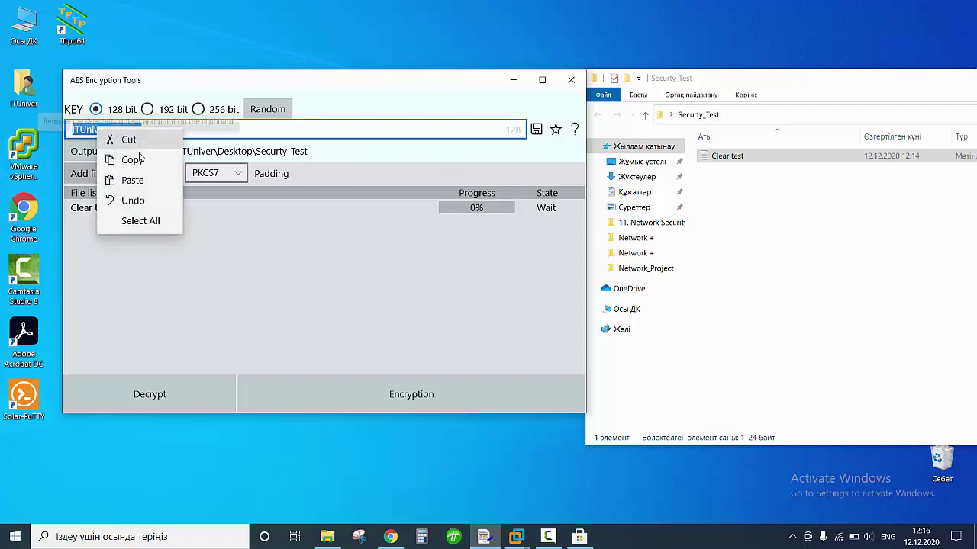
{"action": "left_click", "coordinate": [142, 159]}
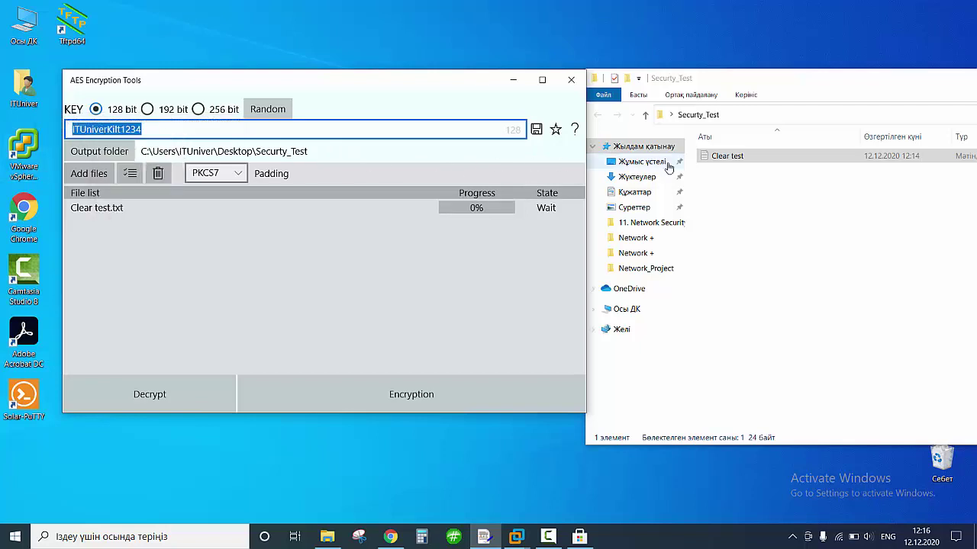
Encrypt Clear test.txt, then open Clear test (2) and the original Clear test in Notepad.
{"action": "left_click", "coordinate": [420, 402]}
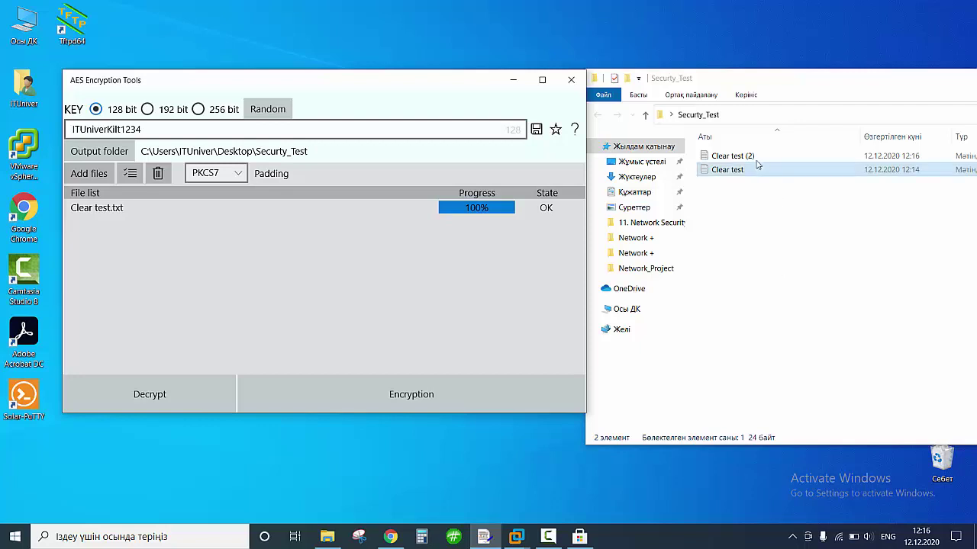
{"action": "double_click", "coordinate": [732, 156]}
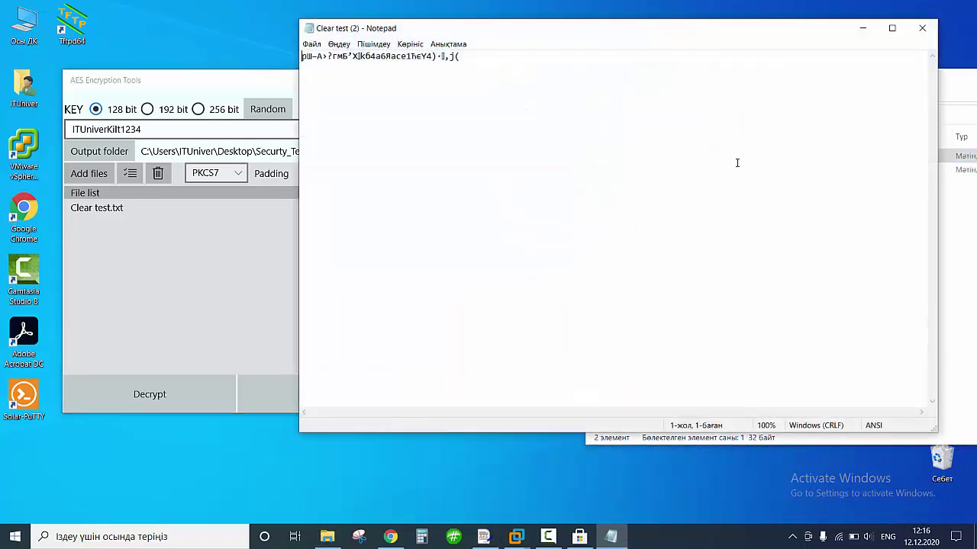
{"action": "left_click_drag", "start_coordinate": [464, 57], "coordinate": [302, 57]}
{"action": "left_click_drag", "start_coordinate": [532, 28], "coordinate": [474, 259]}
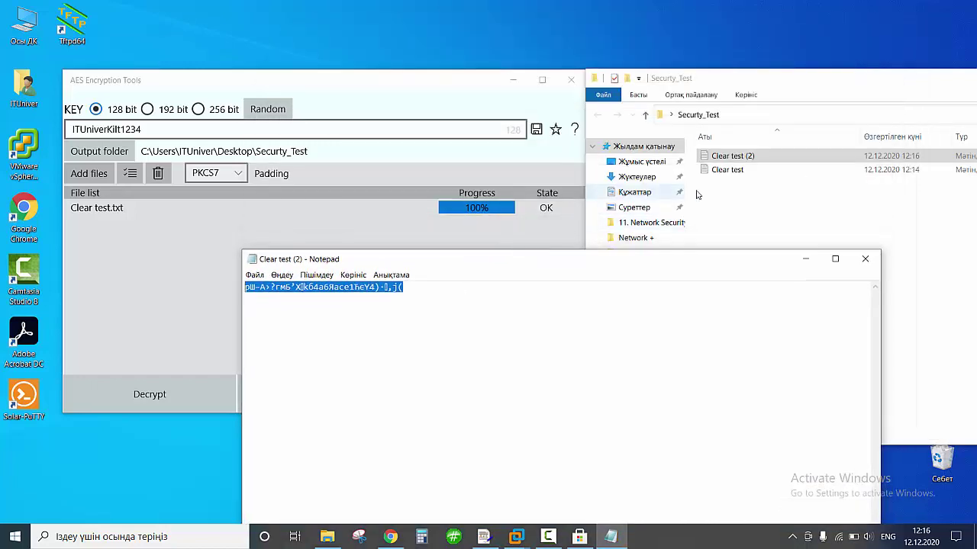
{"action": "double_click", "coordinate": [726, 170]}
{"action": "left_click_drag", "start_coordinate": [497, 31], "coordinate": [444, 309]}
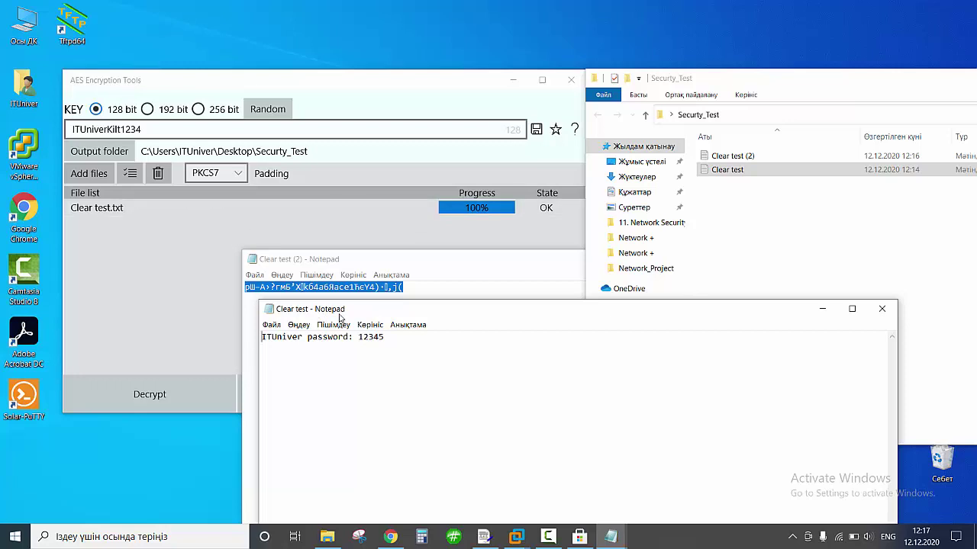
Close the original and encrypted Notepad windows after comparing them.
{"action": "left_click", "coordinate": [882, 309]}
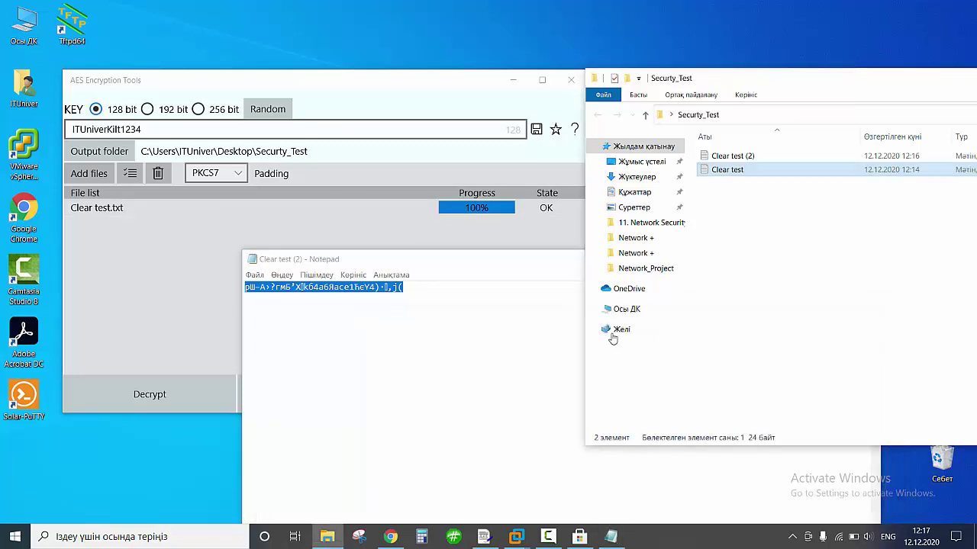
{"action": "left_click_drag", "start_coordinate": [491, 263], "coordinate": [394, 60]}
{"action": "left_click_drag", "start_coordinate": [782, 455], "coordinate": [475, 309]}
{"action": "left_click_drag", "start_coordinate": [341, 59], "coordinate": [275, 263]}
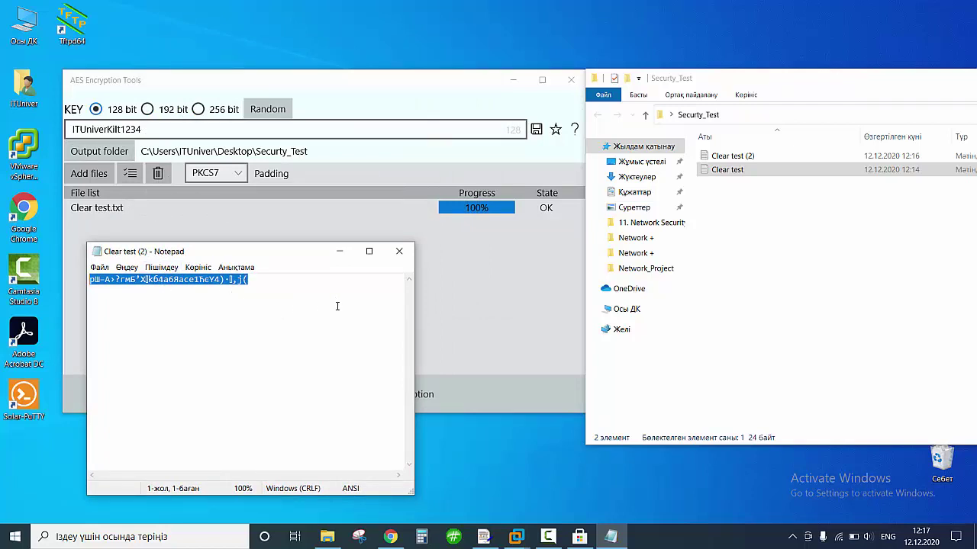
{"action": "left_click", "coordinate": [399, 251]}
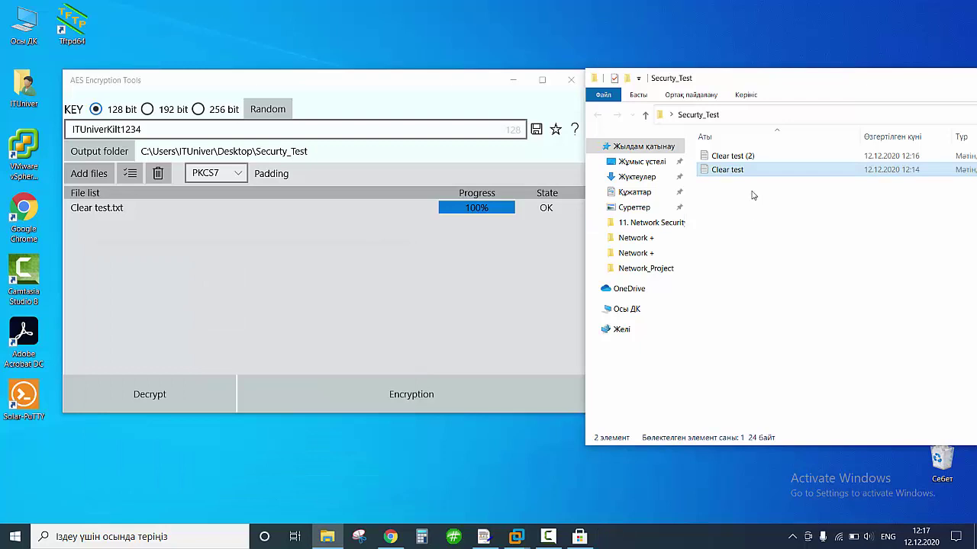
Rename the Clear test (2) copy to 'Encrypted file'.
{"action": "right_click", "coordinate": [721, 156]}
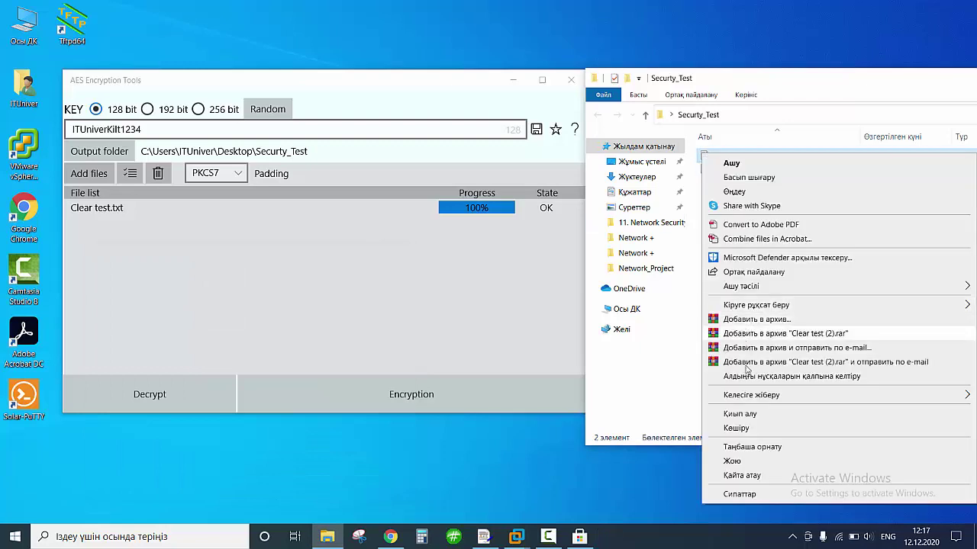
{"action": "left_click", "coordinate": [749, 476]}
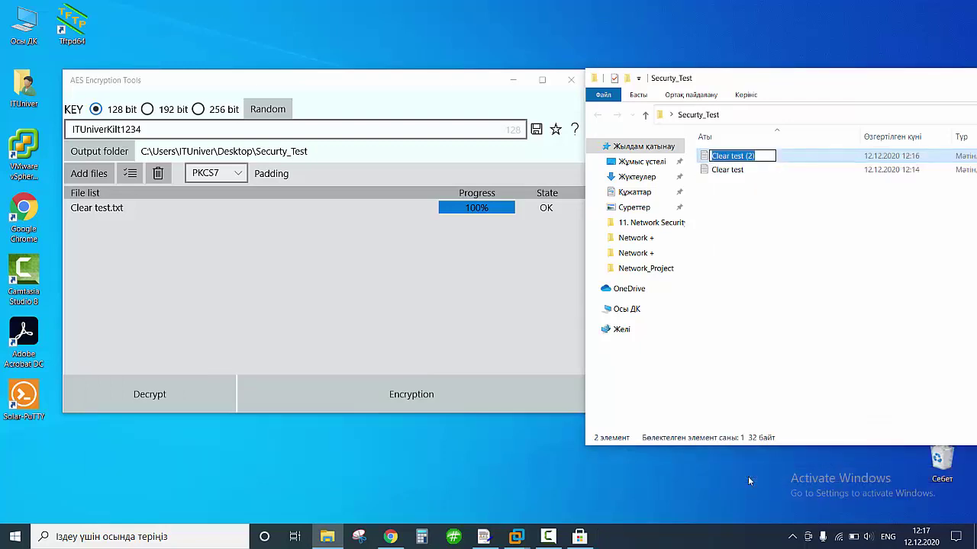
{"action": "type", "text": "Encryp"}
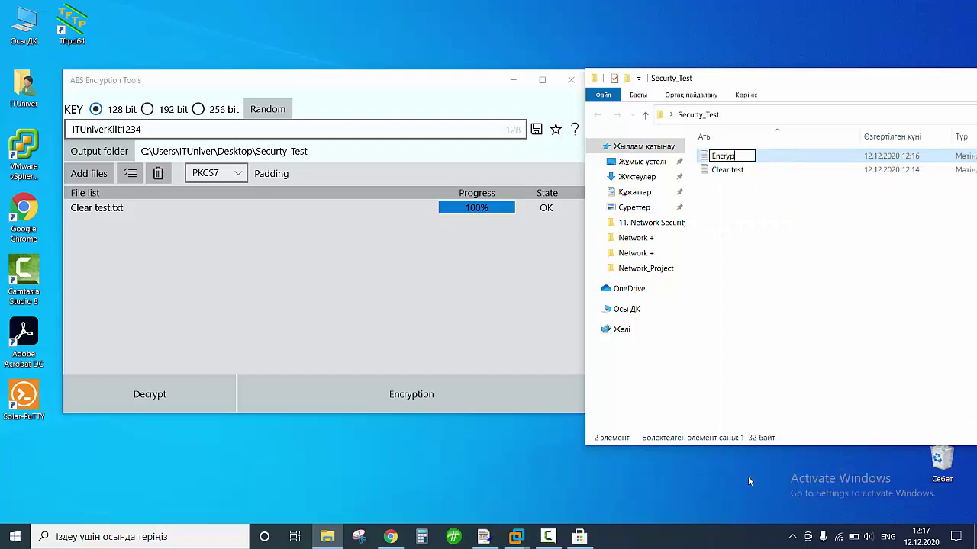
{"action": "type", "text": "ted file"}
{"action": "left_click", "coordinate": [772, 277]}
Delete the Clear test file and view Encrypted file's scrambled text in Notepad.
{"action": "left_click", "coordinate": [736, 174]}
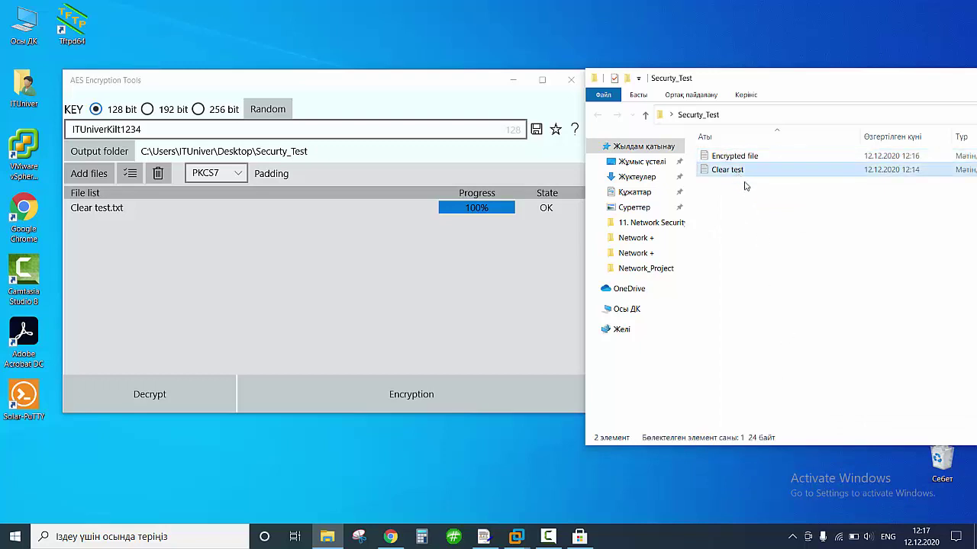
{"action": "key", "text": "Delete"}
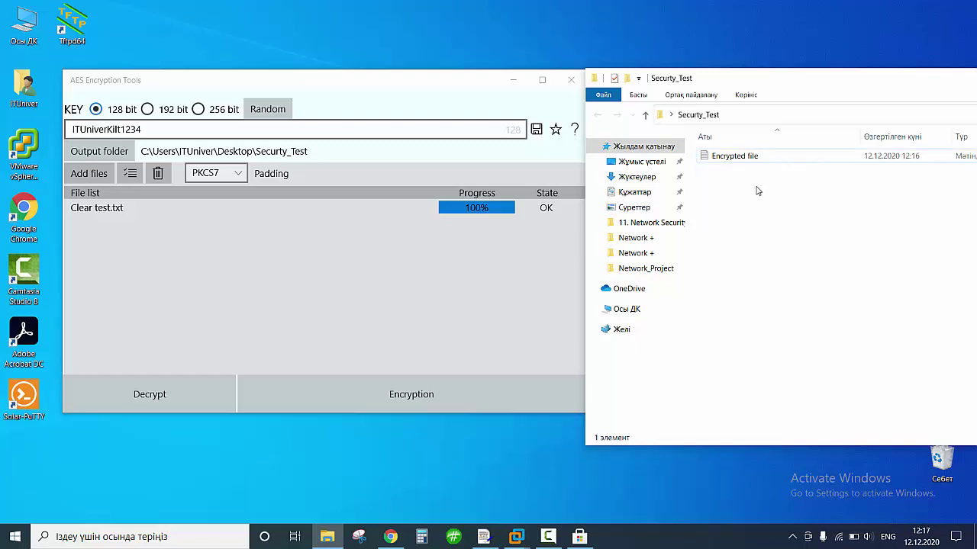
{"action": "double_click", "coordinate": [737, 157]}
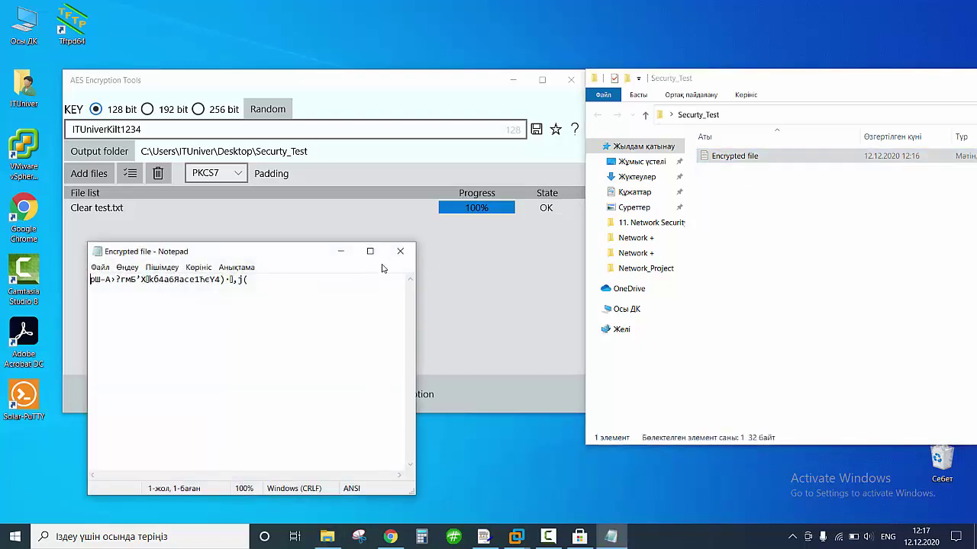
{"action": "left_click", "coordinate": [398, 252]}
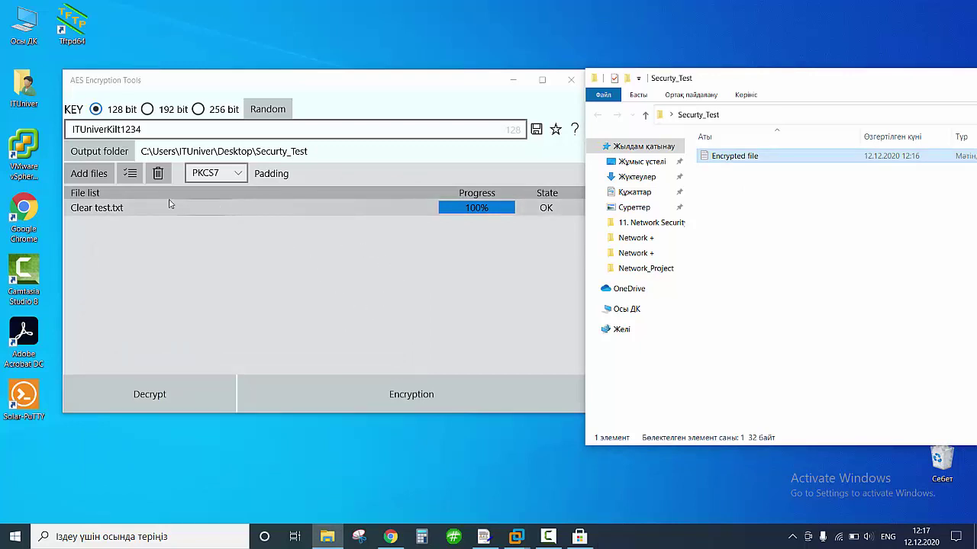
Add Encrypted file from Securty_Test to the list and decrypt it.
{"action": "left_click", "coordinate": [103, 178]}
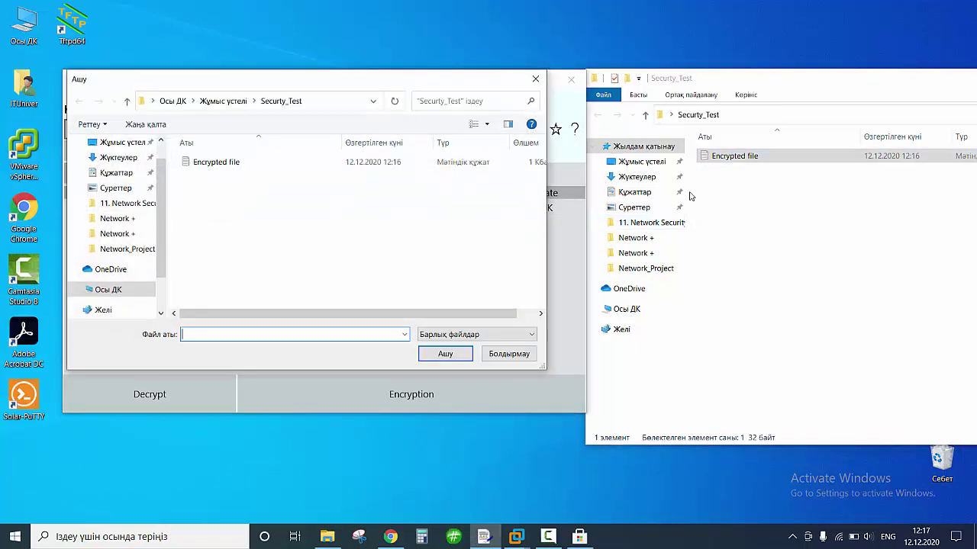
{"action": "left_click", "coordinate": [255, 165]}
{"action": "left_click", "coordinate": [443, 352]}
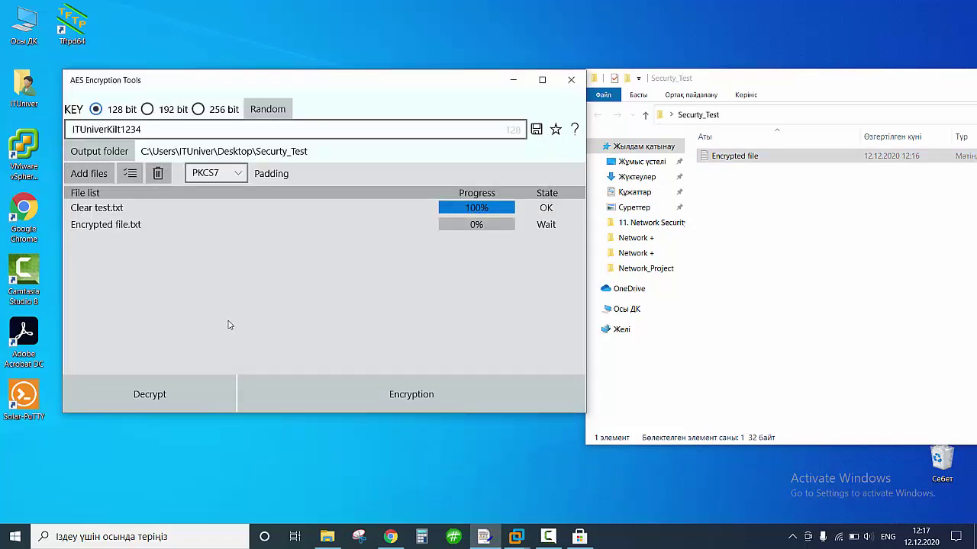
{"action": "left_click", "coordinate": [199, 394]}
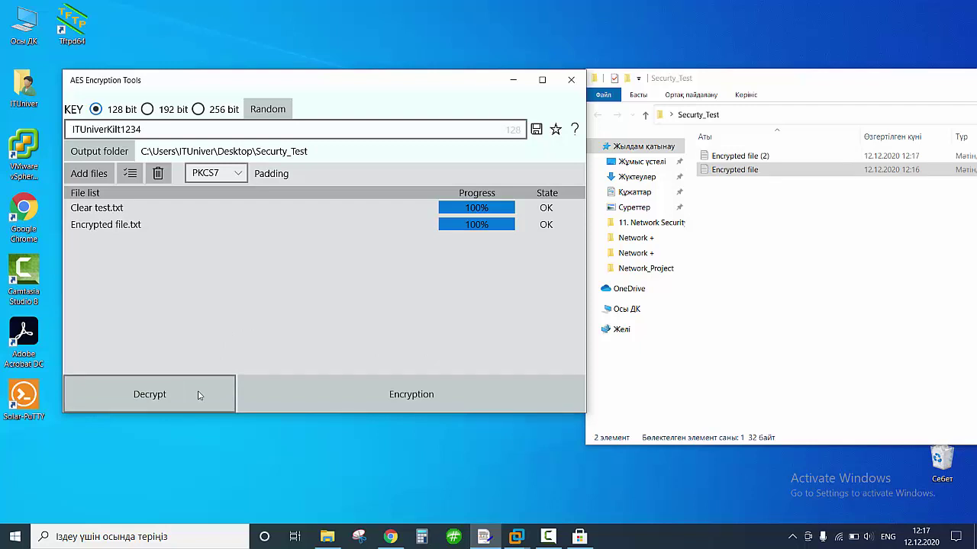
Read the decrypted copy in Notepad, then drag it to the Recycle Bin.
{"action": "double_click", "coordinate": [739, 157]}
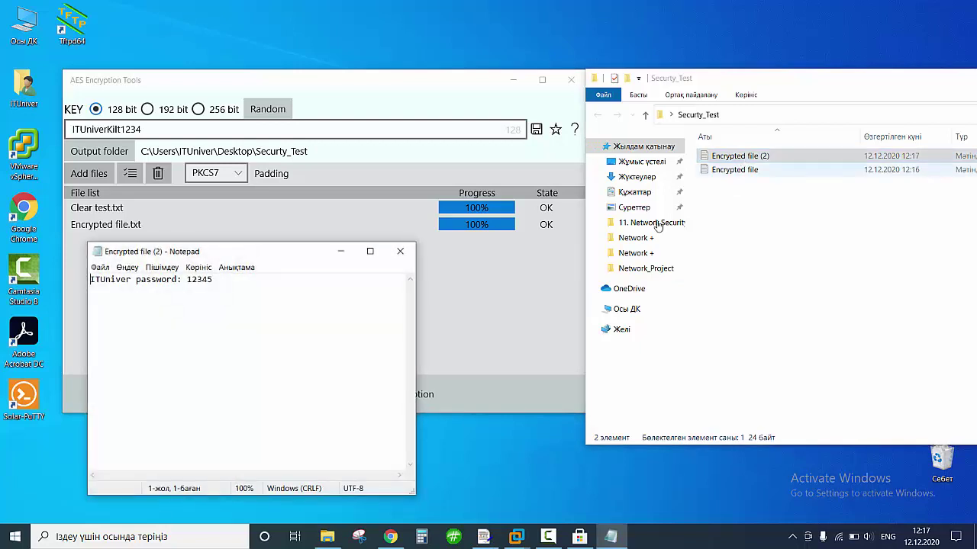
{"action": "left_click", "coordinate": [399, 251]}
{"action": "left_click_drag", "start_coordinate": [924, 462], "coordinate": [938, 459]}
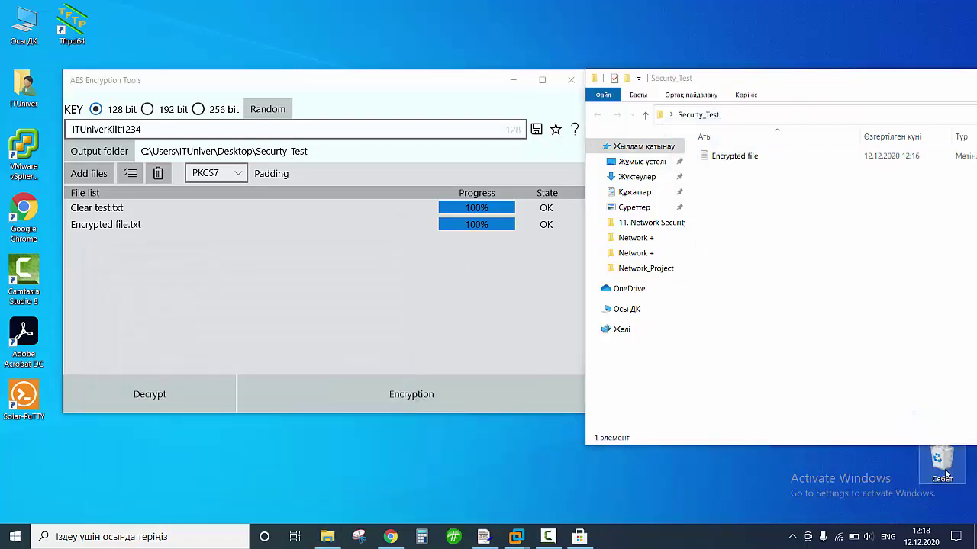
Try decrypting with an altered key, then clear the list and re-add Encrypted file.
{"action": "left_click", "coordinate": [146, 129]}
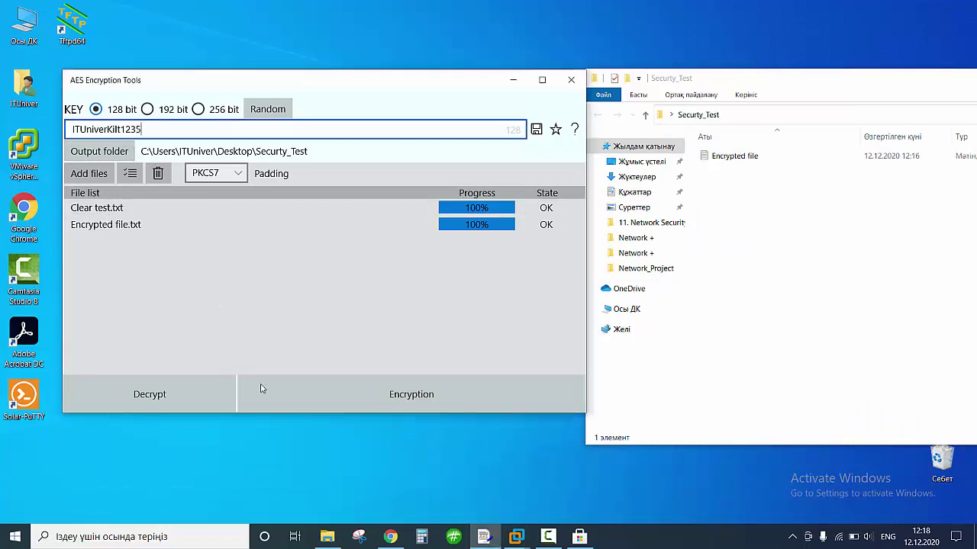
{"action": "left_click", "coordinate": [188, 392]}
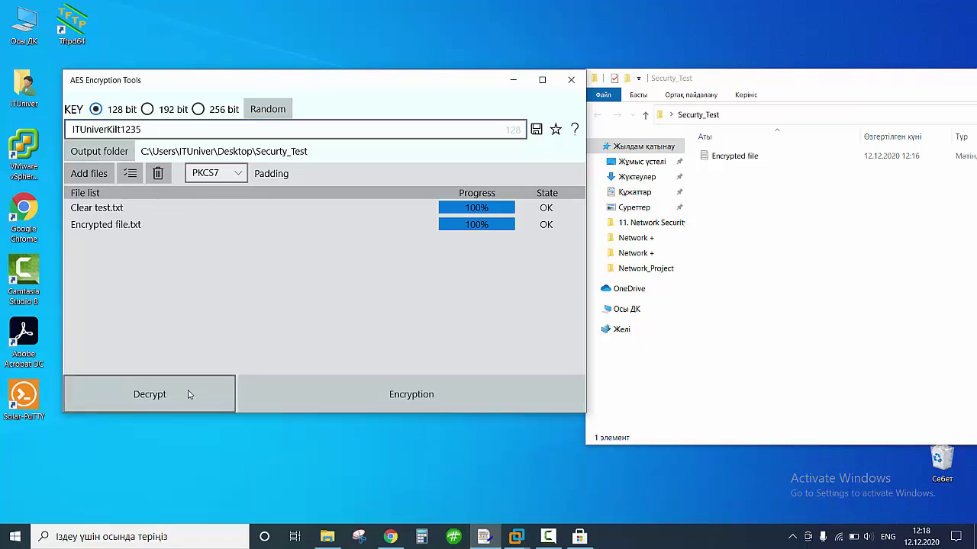
{"action": "left_click", "coordinate": [165, 177]}
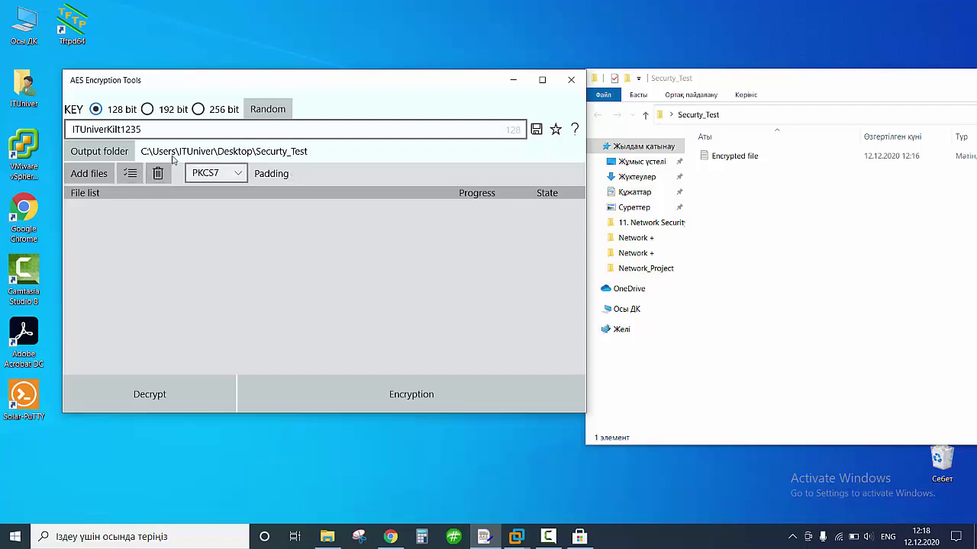
{"action": "left_click", "coordinate": [87, 174]}
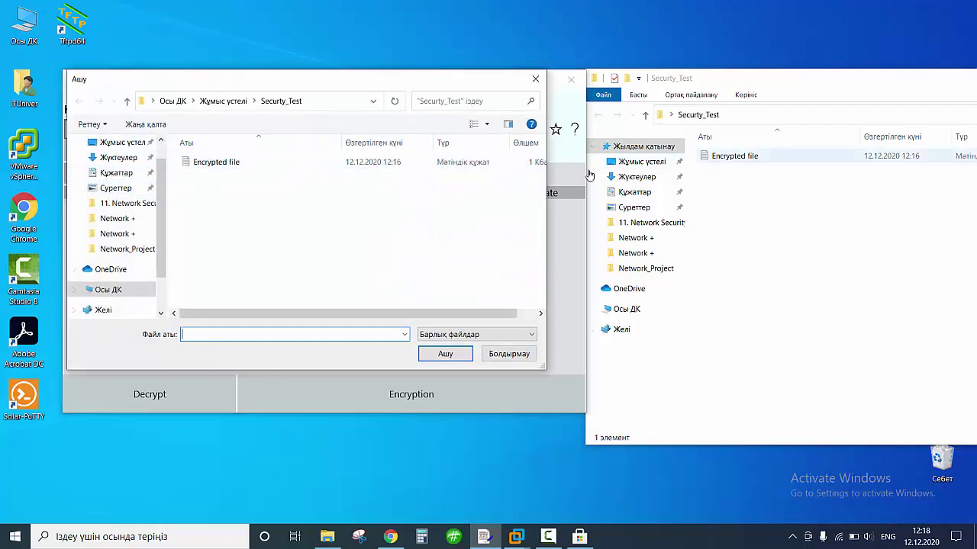
{"action": "left_click", "coordinate": [216, 162]}
{"action": "left_click", "coordinate": [444, 352]}
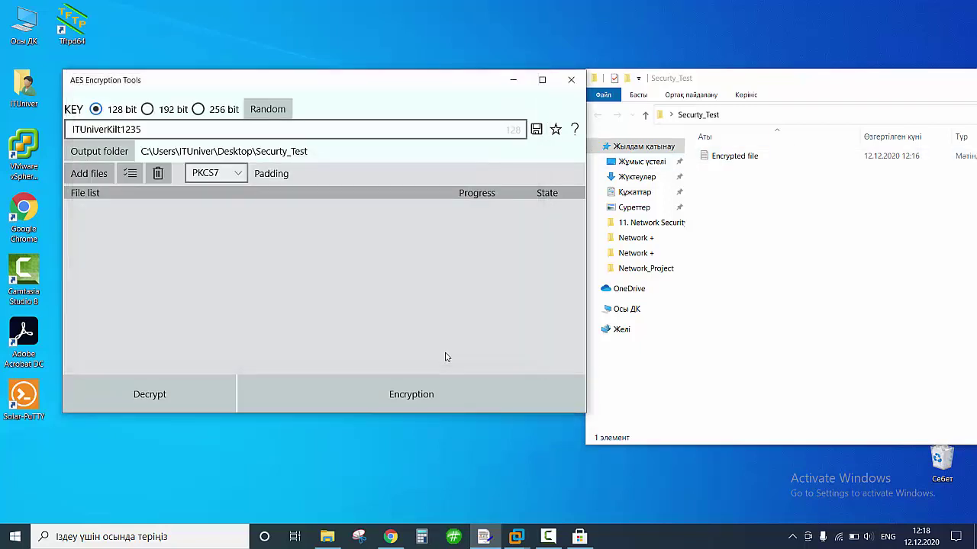
Retry decryption with a wrong key, then restore the original key and decrypt successfully.
{"action": "left_click_drag", "start_coordinate": [131, 130], "coordinate": [143, 130]}
{"action": "left_click", "coordinate": [142, 130]}
{"action": "double_click", "coordinate": [141, 130]}
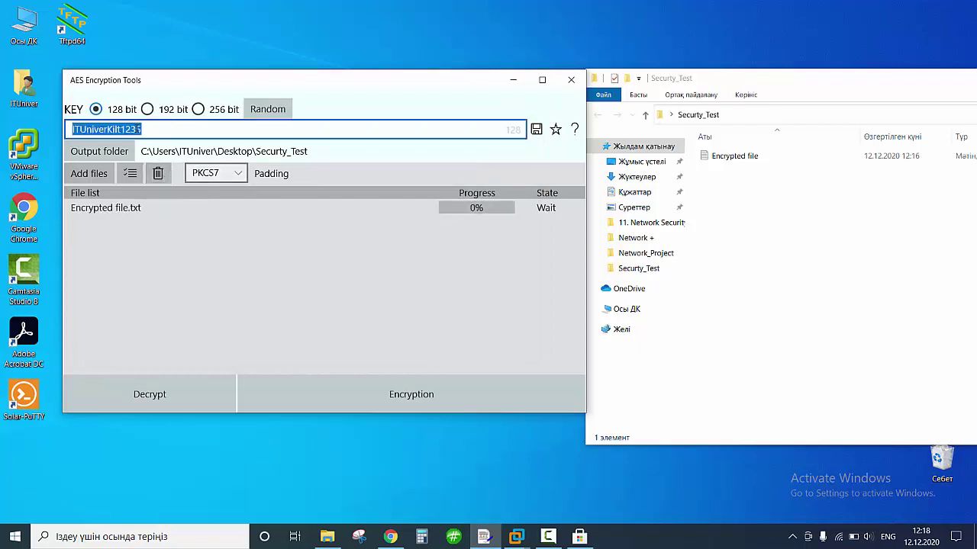
{"action": "double_click", "coordinate": [139, 130]}
{"action": "left_click", "coordinate": [143, 131]}
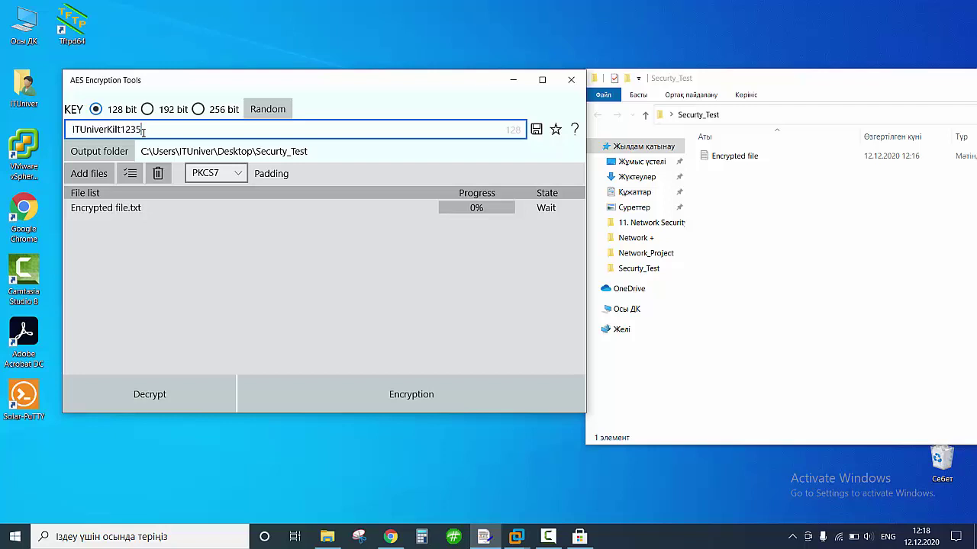
{"action": "left_click", "coordinate": [165, 398]}
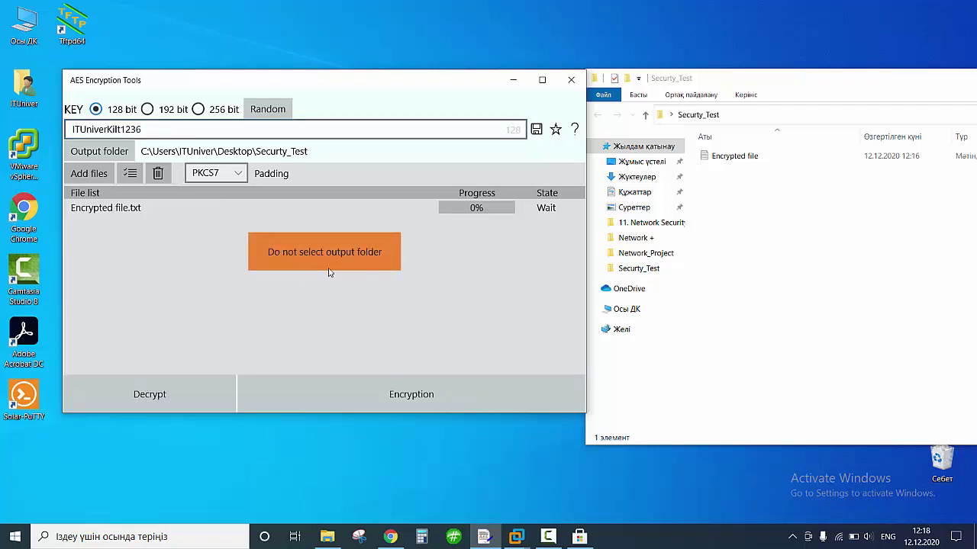
{"action": "left_click", "coordinate": [169, 393]}
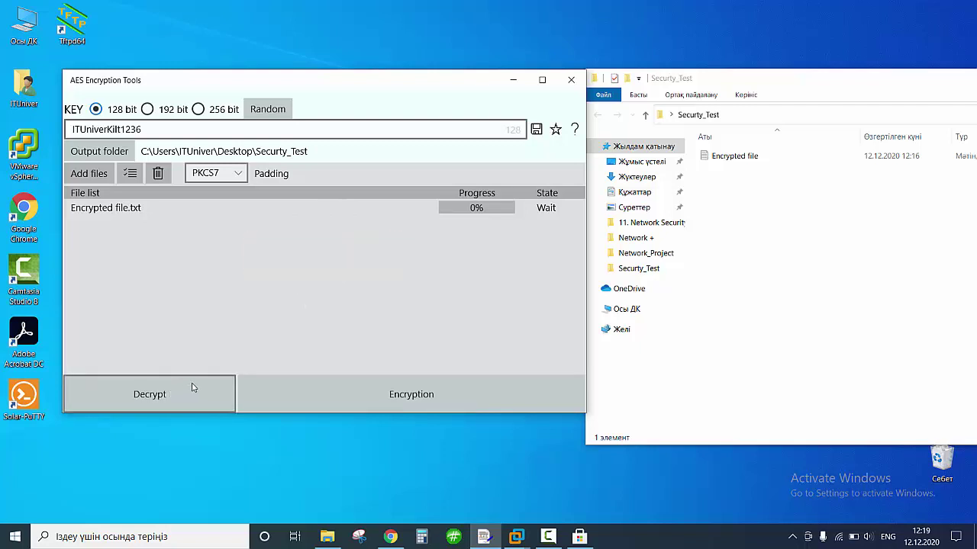
{"action": "left_click", "coordinate": [188, 388]}
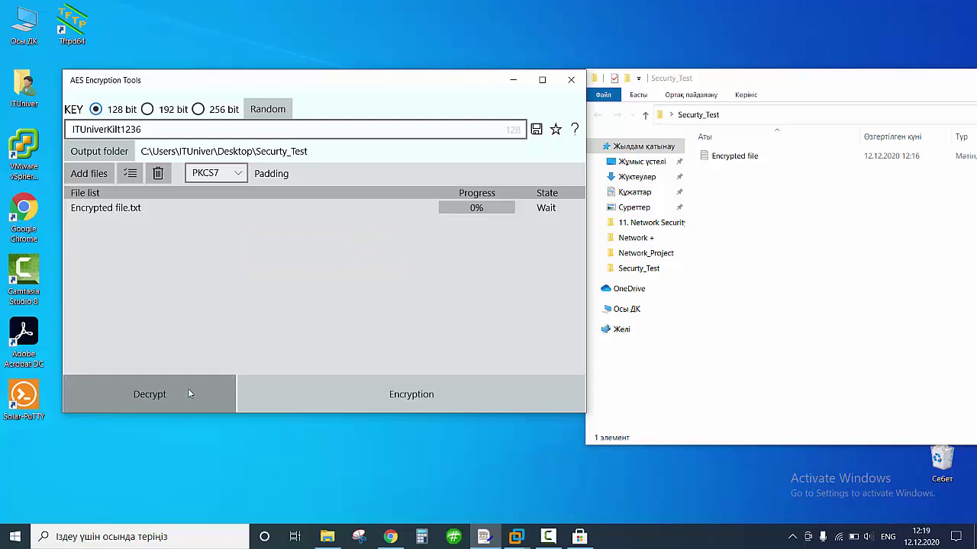
{"action": "left_click", "coordinate": [144, 130]}
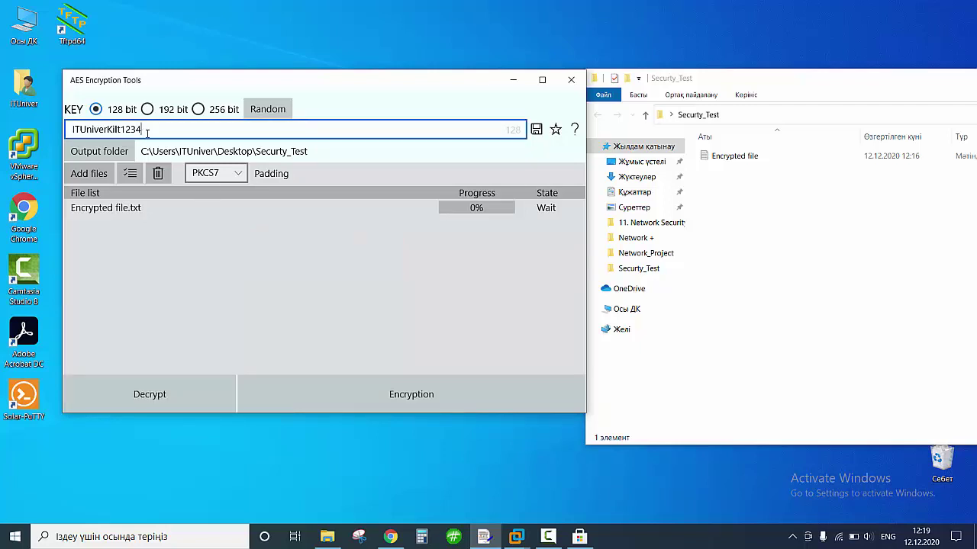
{"action": "left_click", "coordinate": [180, 394]}
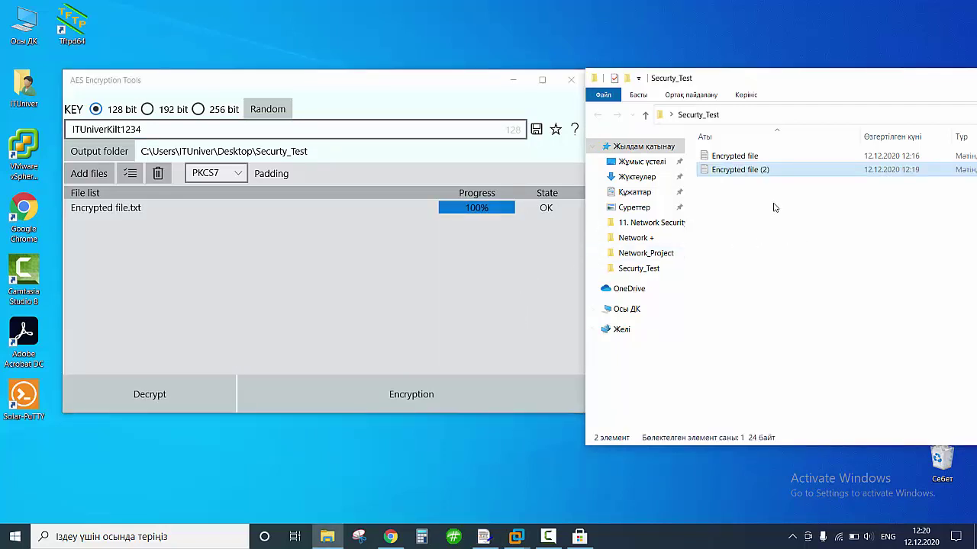
{"action": "left_click_drag", "start_coordinate": [774, 208], "coordinate": [718, 179]}
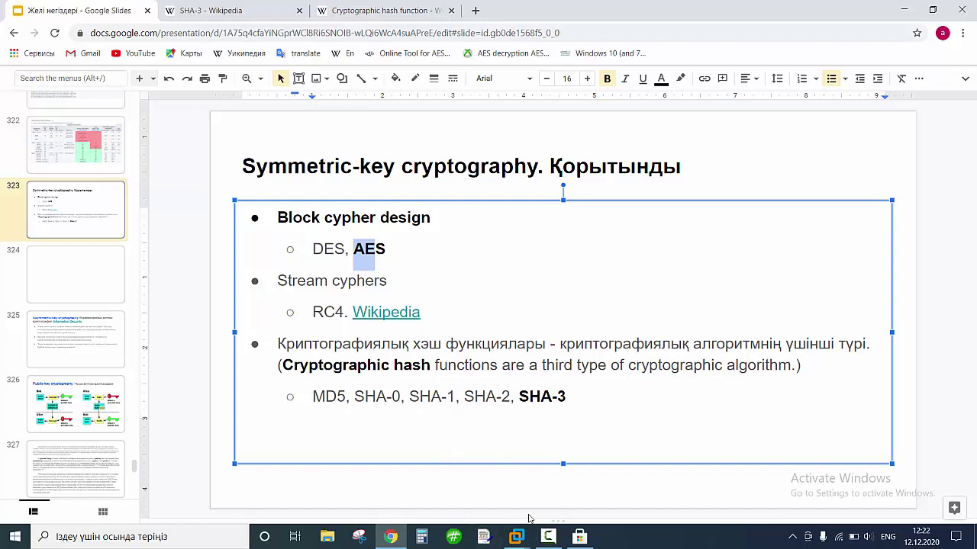
Bring the Hash Tool window in front of the slide deck from the taskbar.
{"action": "left_click", "coordinate": [453, 536]}
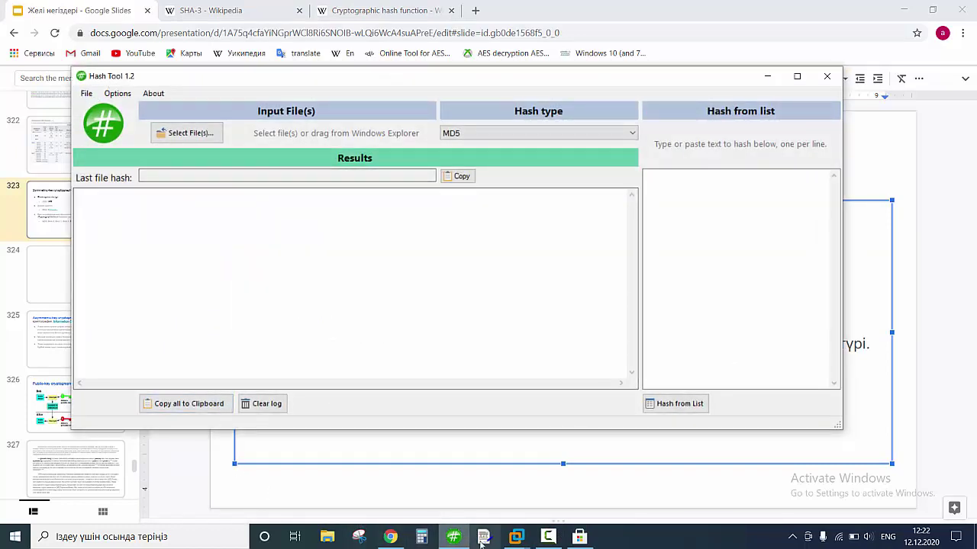
{"action": "left_click", "coordinate": [578, 539]}
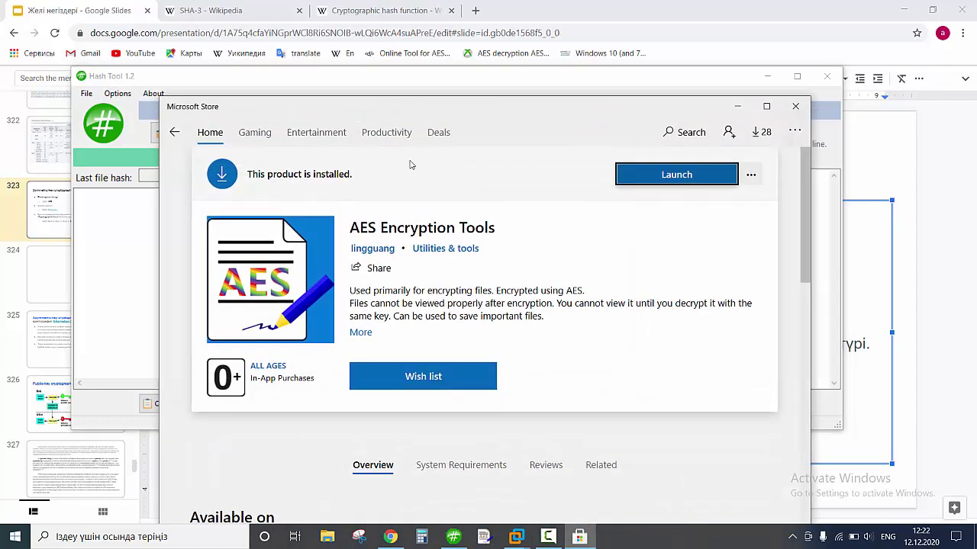
{"action": "left_click", "coordinate": [683, 133]}
{"action": "type", "text": "h"}
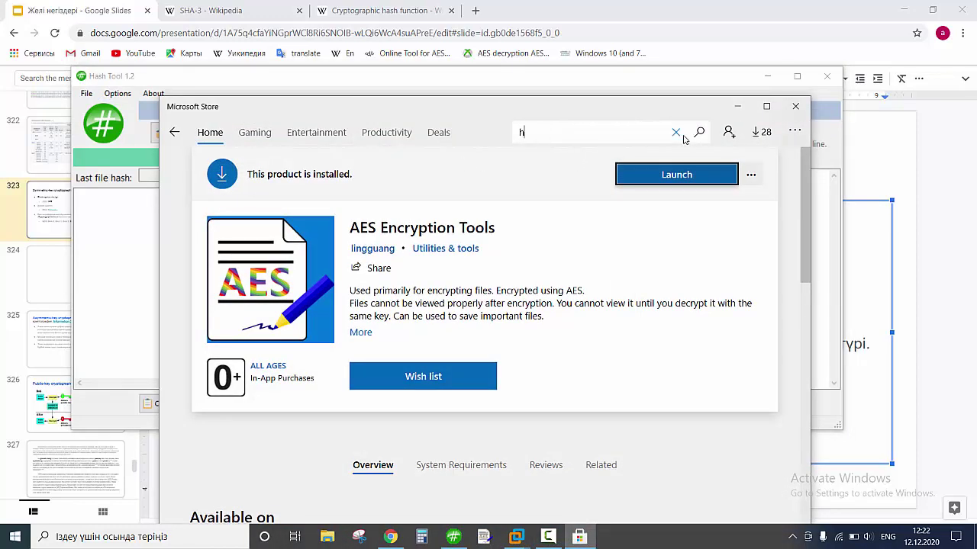
{"action": "type", "text": "ash tool"}
{"action": "key", "text": "Return"}
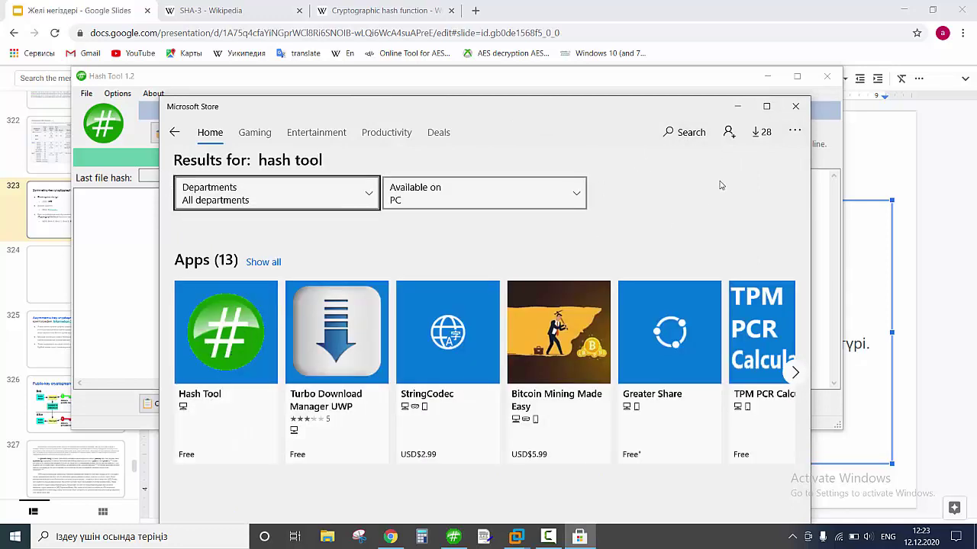
{"action": "left_click", "coordinate": [738, 109]}
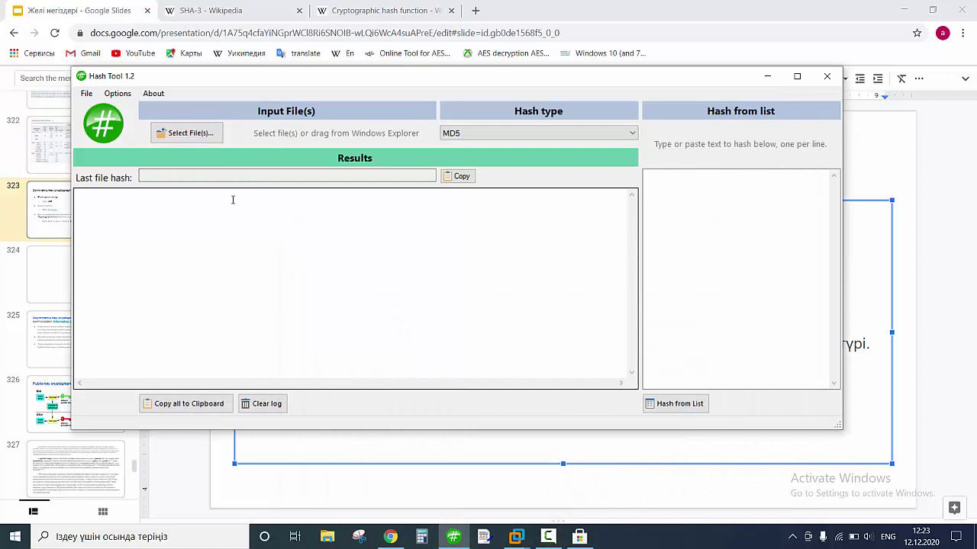
Enter 'ITU' as the text to hash and hash it with MD5.
{"action": "left_click_drag", "start_coordinate": [311, 76], "coordinate": [434, 84]}
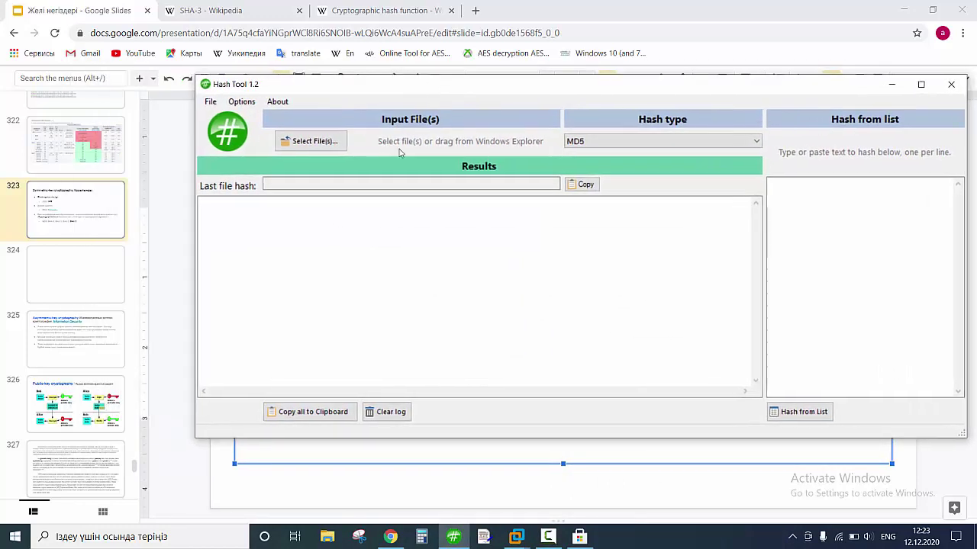
{"action": "left_click", "coordinate": [804, 222]}
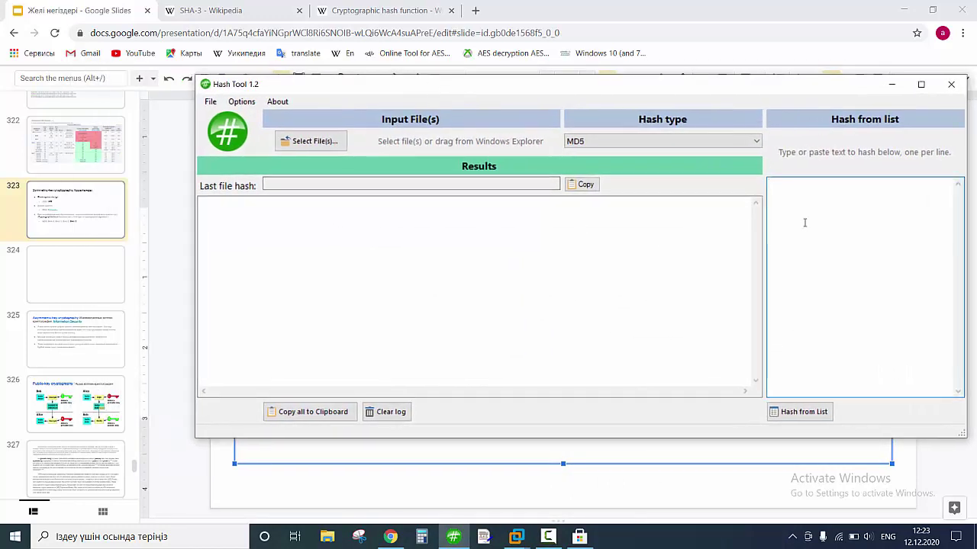
{"action": "type", "text": "ITUniver"}
{"action": "left_click", "coordinate": [811, 413]}
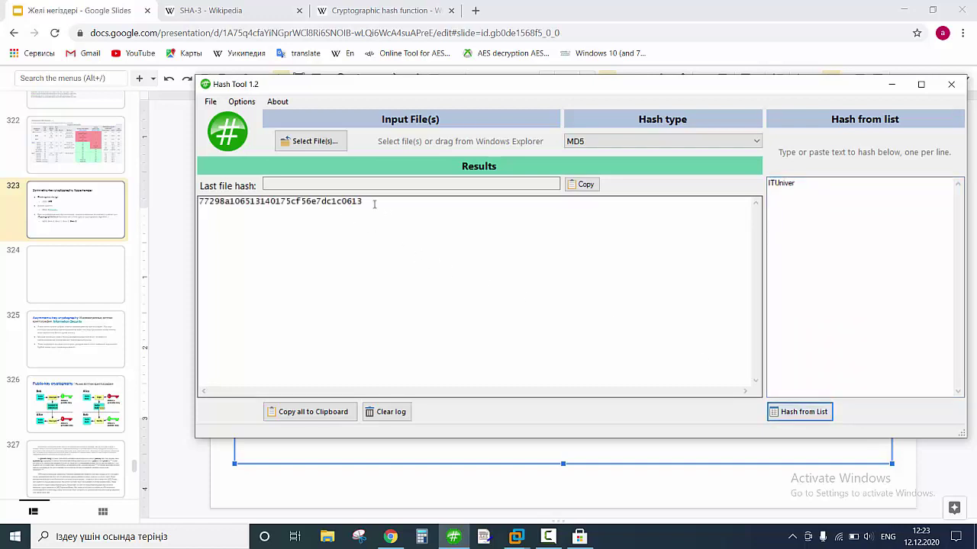
{"action": "left_click_drag", "start_coordinate": [679, 85], "coordinate": [631, 211]}
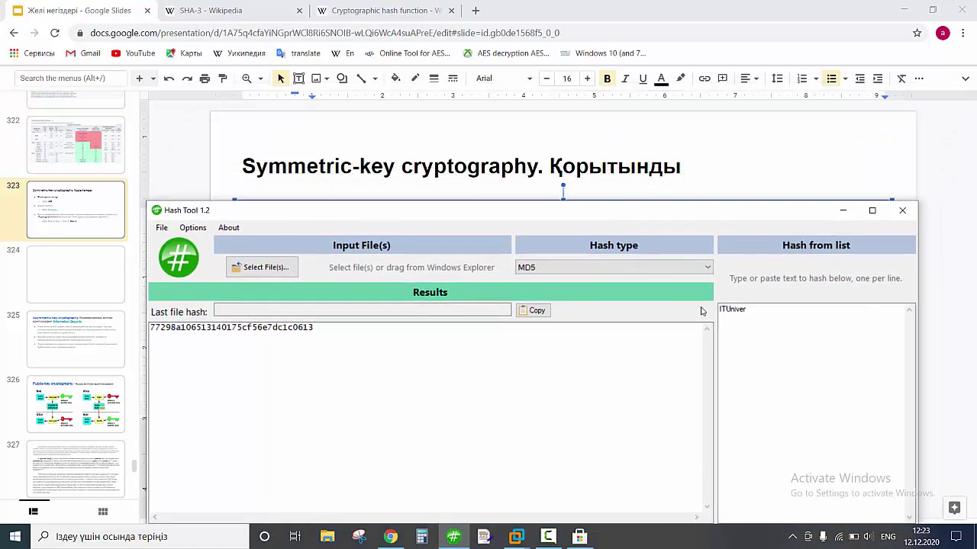
{"action": "left_click", "coordinate": [747, 314]}
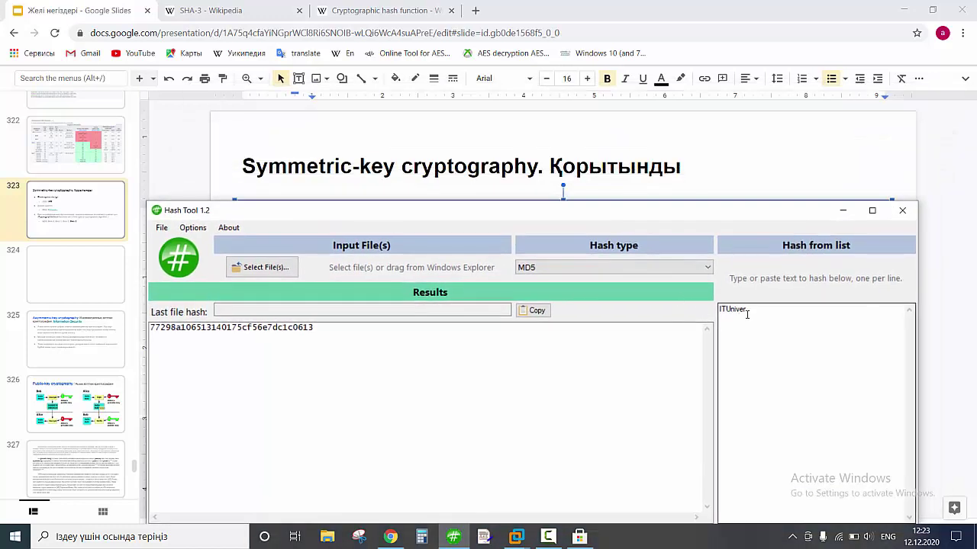
{"action": "left_click", "coordinate": [579, 267]}
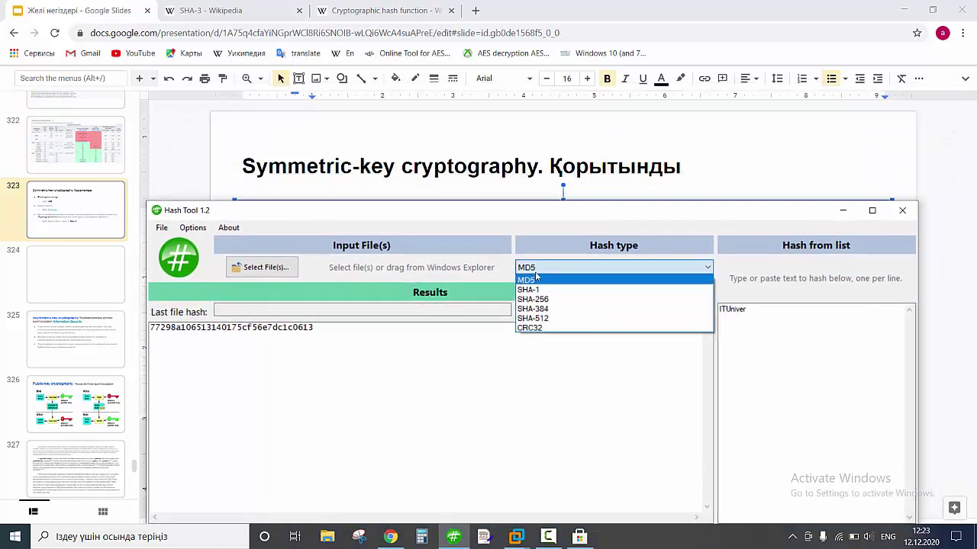
{"action": "left_click", "coordinate": [313, 340]}
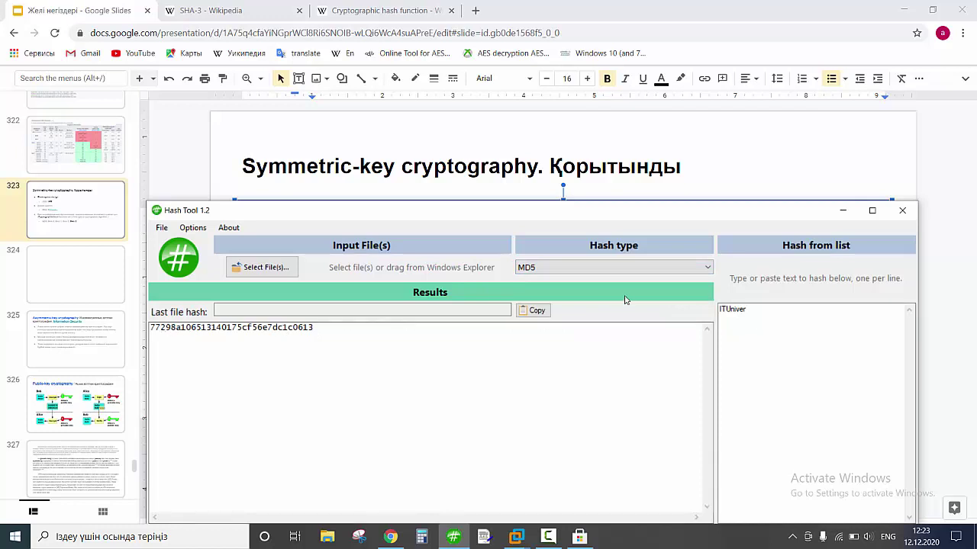
Hash the text with SHA-384.
{"action": "left_click", "coordinate": [603, 269]}
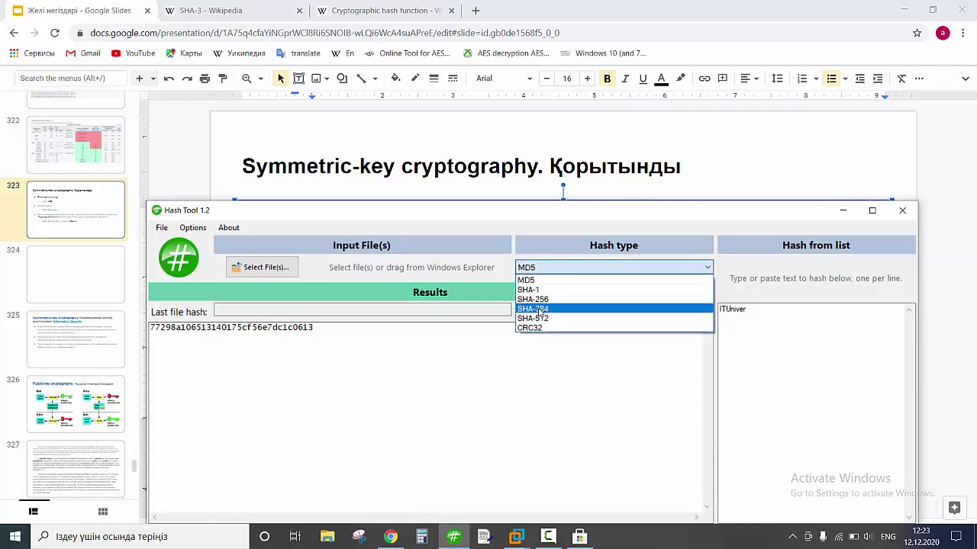
{"action": "left_click", "coordinate": [552, 310]}
{"action": "left_click_drag", "start_coordinate": [608, 215], "coordinate": [569, 35]}
{"action": "left_click", "coordinate": [695, 362]}
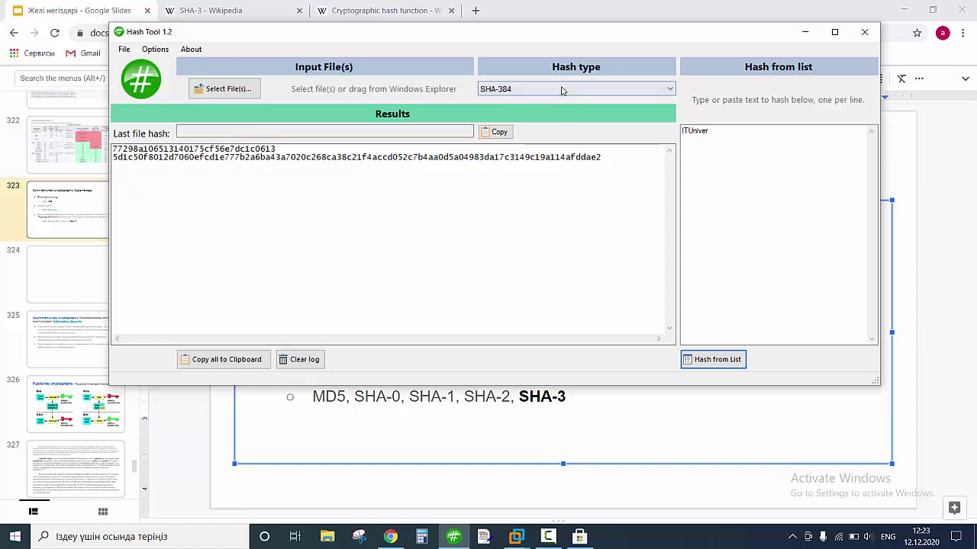
{"action": "left_click_drag", "start_coordinate": [602, 159], "coordinate": [114, 163]}
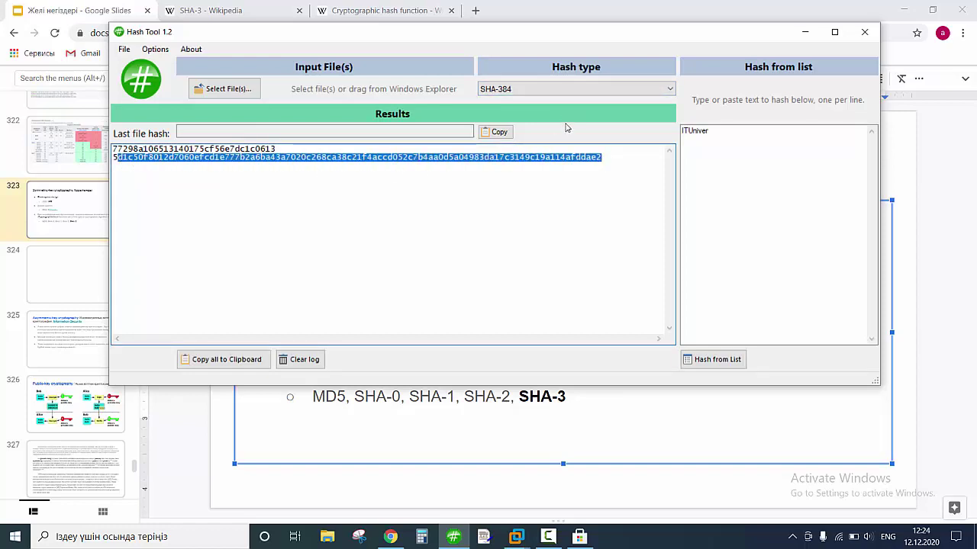
Hash the text with SHA-512, then switch the hash type to SHA-256.
{"action": "left_click", "coordinate": [580, 89]}
{"action": "left_click", "coordinate": [538, 140]}
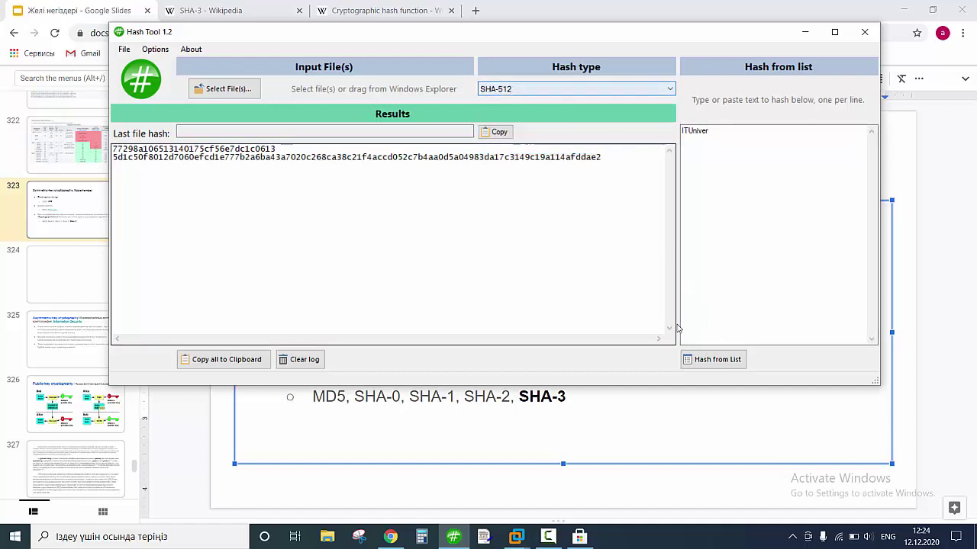
{"action": "left_click", "coordinate": [716, 358]}
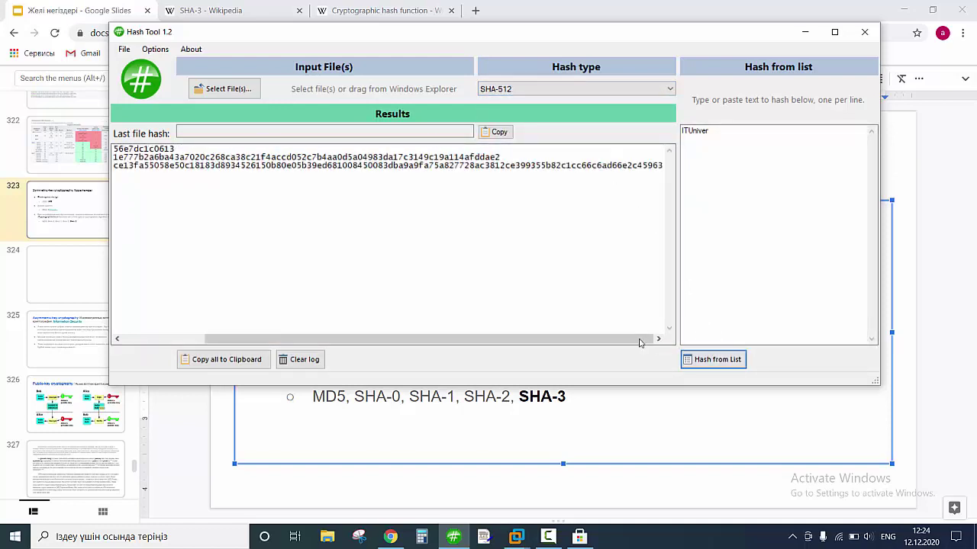
{"action": "left_click_drag", "start_coordinate": [645, 338], "coordinate": [484, 329]}
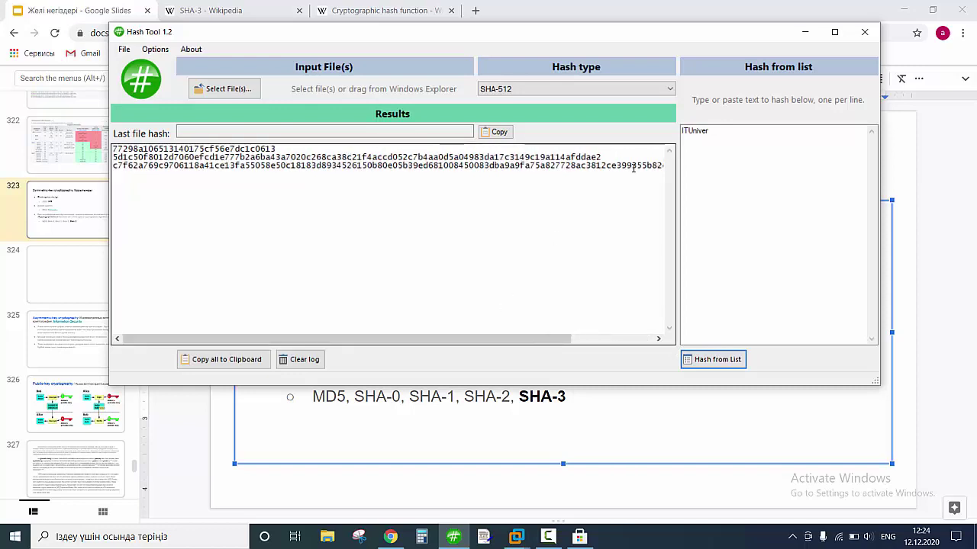
{"action": "left_click", "coordinate": [537, 89]}
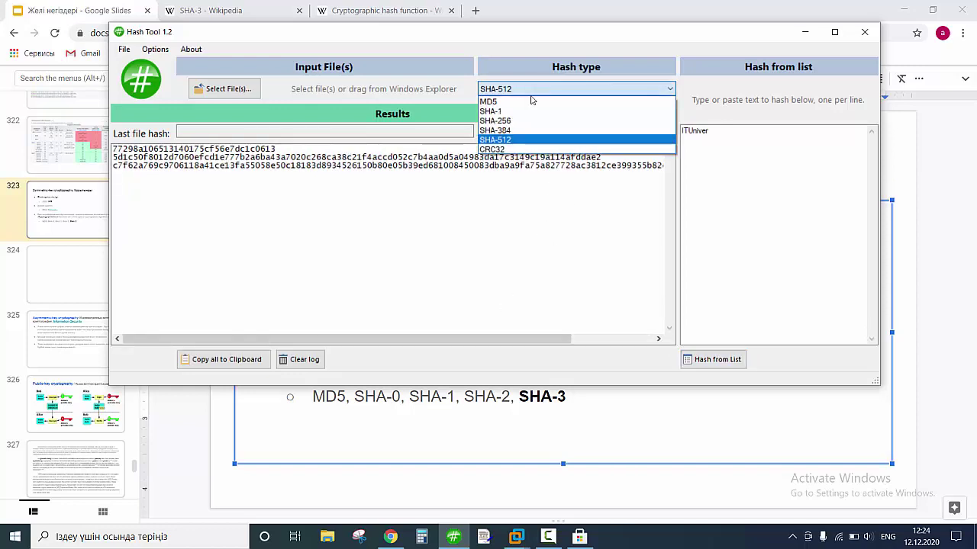
{"action": "left_click", "coordinate": [497, 122]}
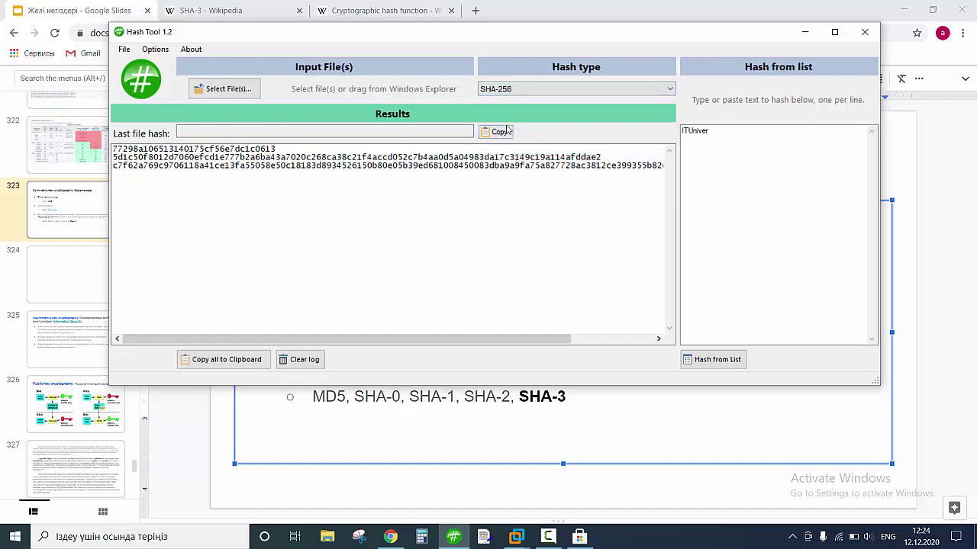
{"action": "left_click", "coordinate": [719, 134]}
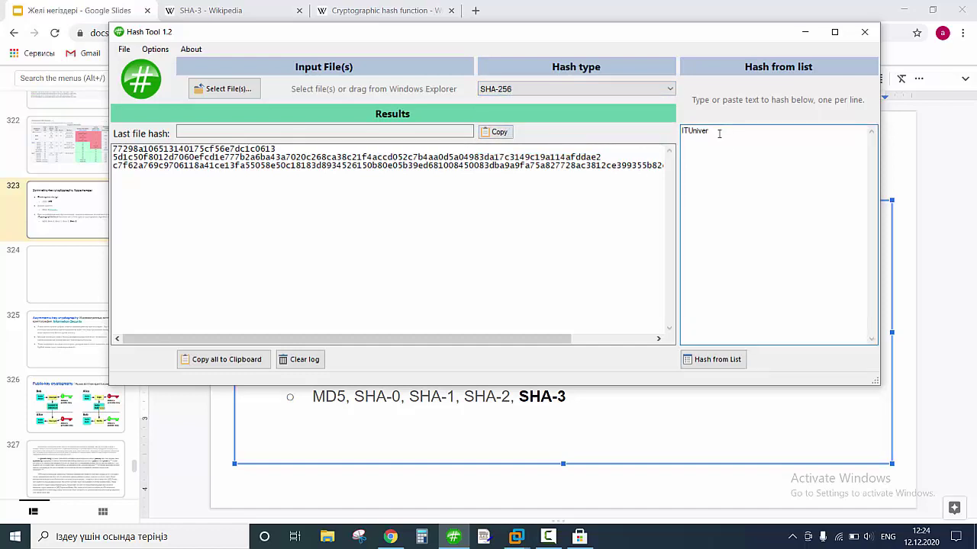
Clear the results log, show slide 318, and place Hash Tool over the slide.
{"action": "left_click", "coordinate": [300, 360]}
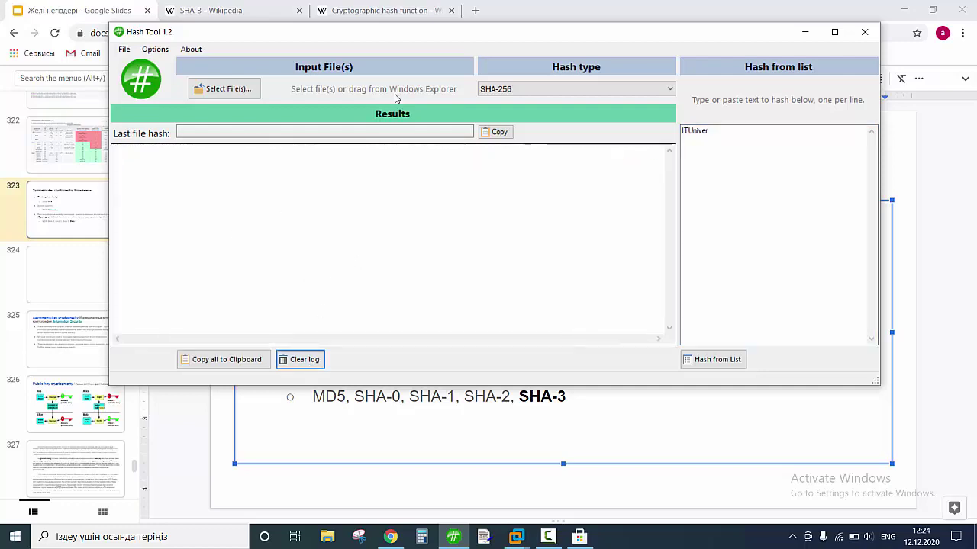
{"action": "left_click_drag", "start_coordinate": [386, 38], "coordinate": [586, 181]}
{"action": "scroll", "coordinate": [48, 189], "scroll_direction": "up", "scroll_amount": 6}
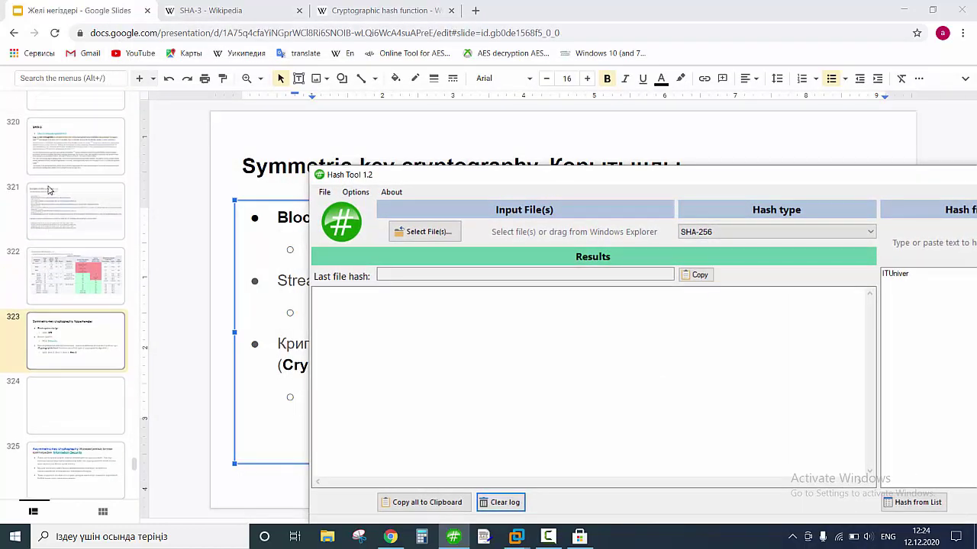
{"action": "scroll", "coordinate": [48, 189], "scroll_direction": "down", "scroll_amount": 3}
{"action": "left_click", "coordinate": [76, 140]}
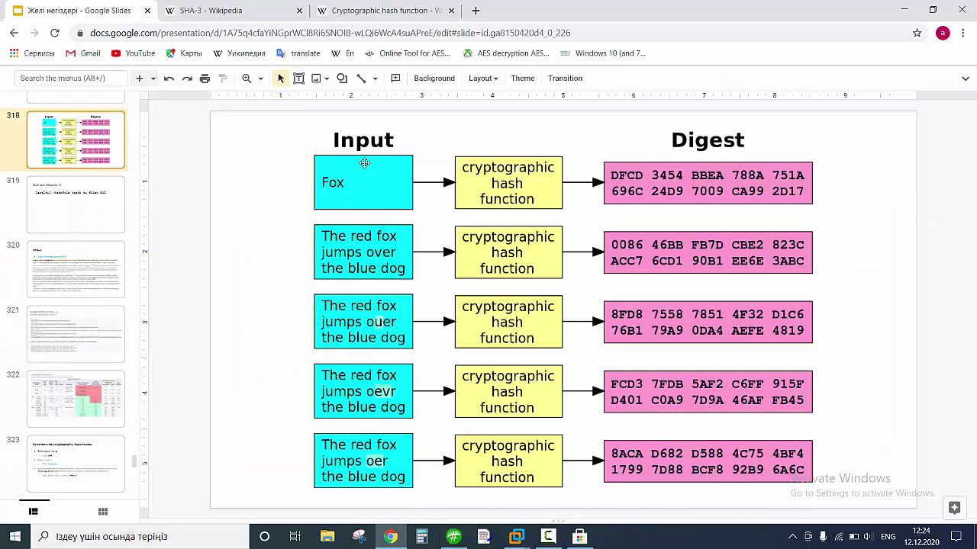
{"action": "left_click", "coordinate": [453, 536]}
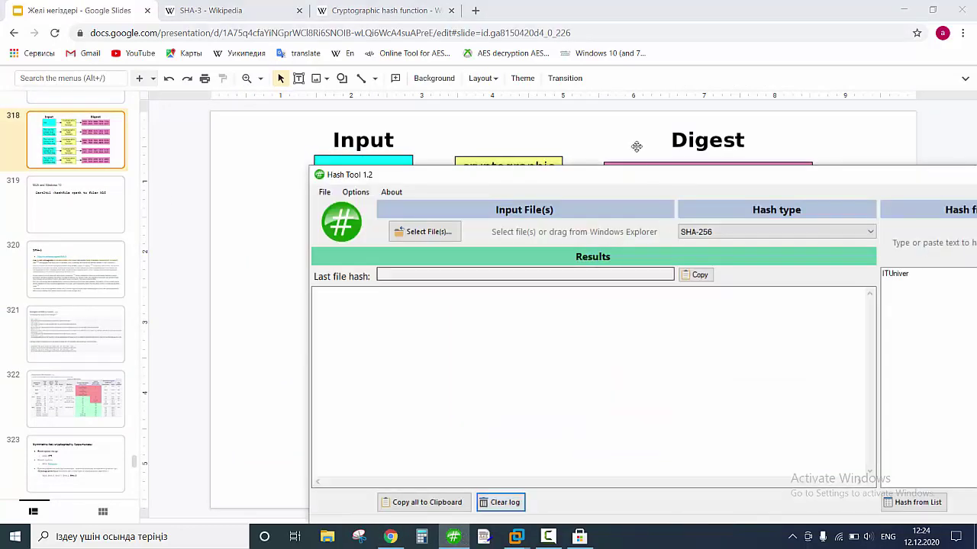
{"action": "left_click_drag", "start_coordinate": [599, 183], "coordinate": [342, 217]}
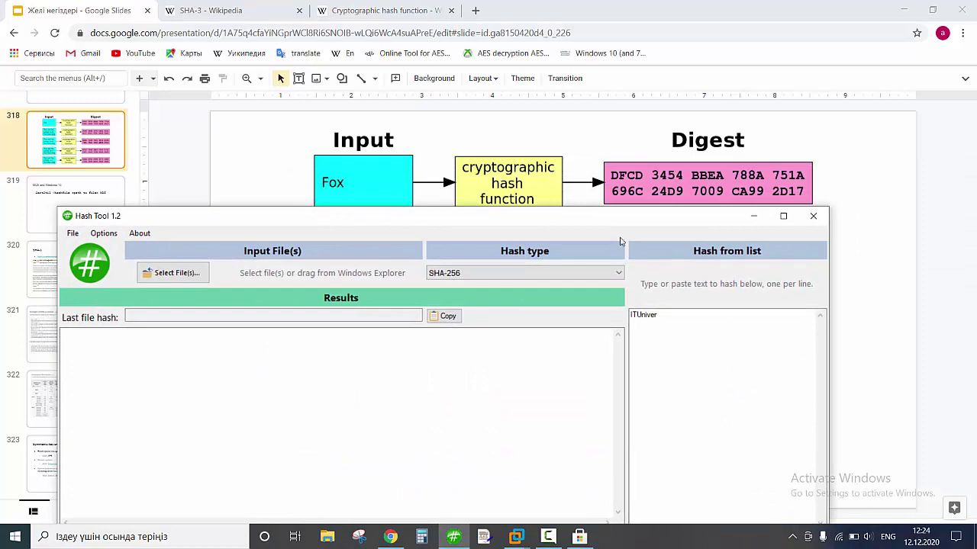
{"action": "left_click_drag", "start_coordinate": [617, 222], "coordinate": [637, 70]}
{"action": "left_click_drag", "start_coordinate": [839, 421], "coordinate": [621, 325]}
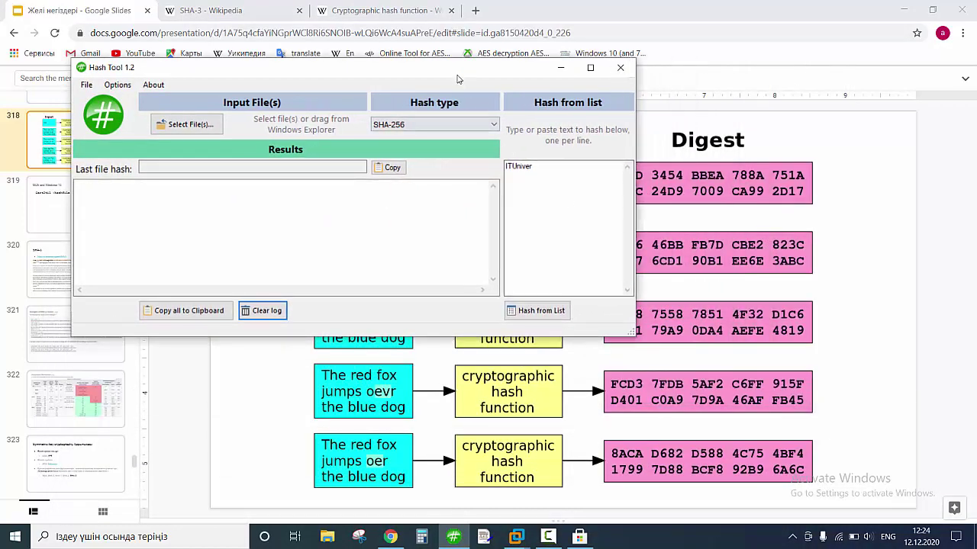
{"action": "left_click_drag", "start_coordinate": [458, 71], "coordinate": [630, 237]}
Hash Fox, Fot and Fr with SHA-256 and compare the three digests.
{"action": "key", "text": "ctrl+a"}
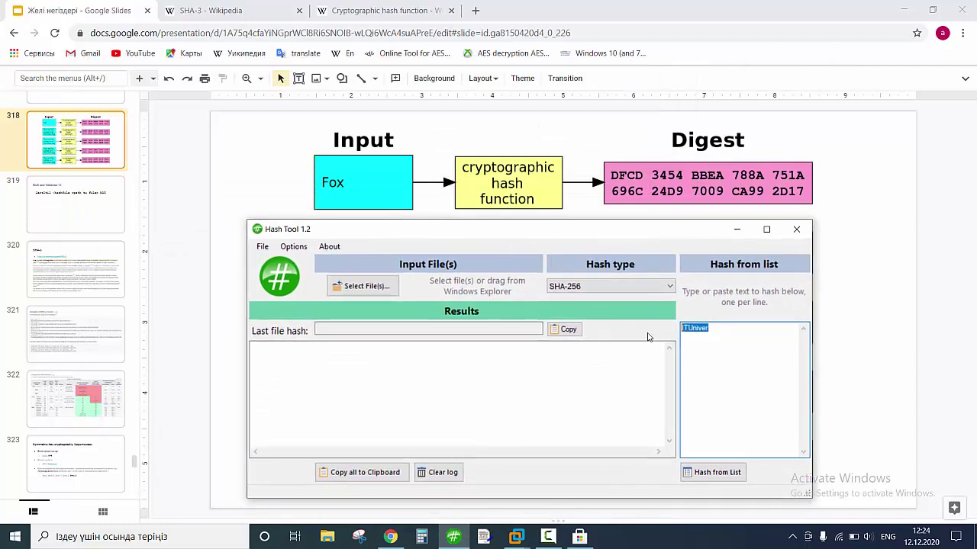
{"action": "type", "text": "Fox"}
{"action": "left_click", "coordinate": [721, 473]}
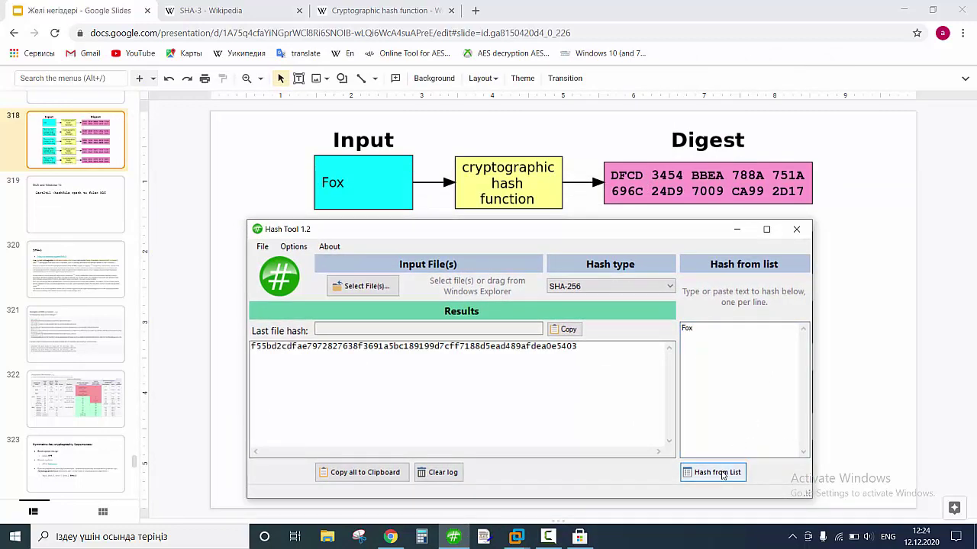
{"action": "left_click", "coordinate": [693, 328]}
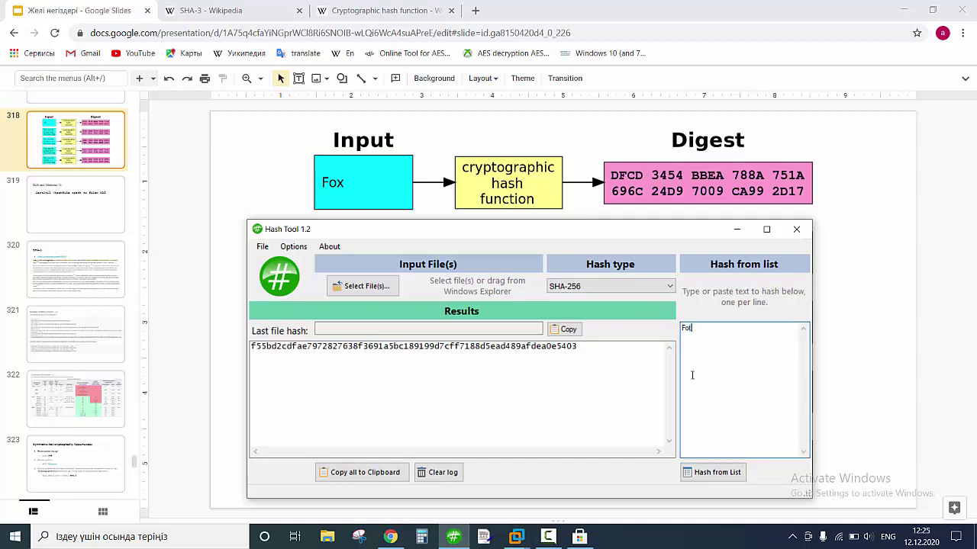
{"action": "type", "text": "t"}
{"action": "left_click", "coordinate": [705, 470]}
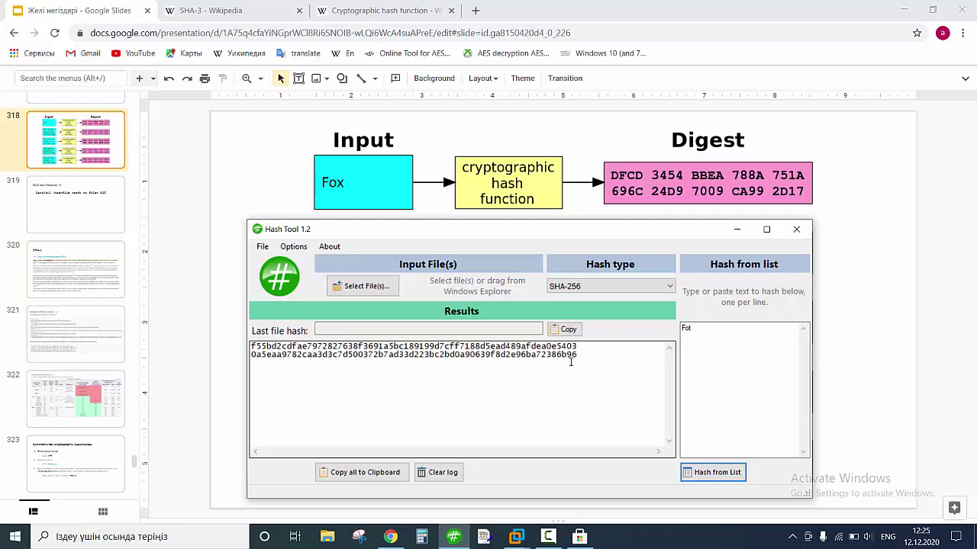
{"action": "left_click_drag", "start_coordinate": [580, 356], "coordinate": [271, 357]}
{"action": "double_click", "coordinate": [685, 327]}
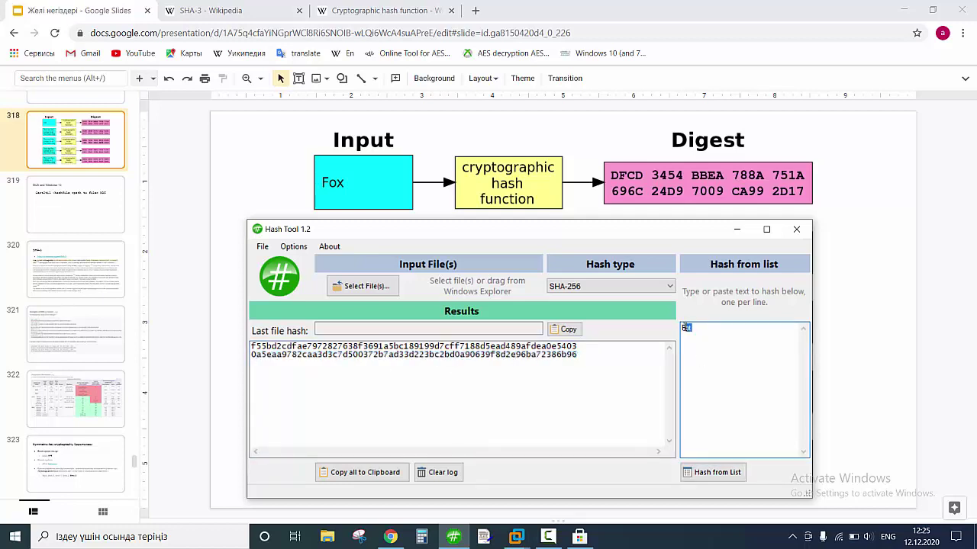
{"action": "type", "text": "Fr"}
{"action": "left_click", "coordinate": [709, 470]}
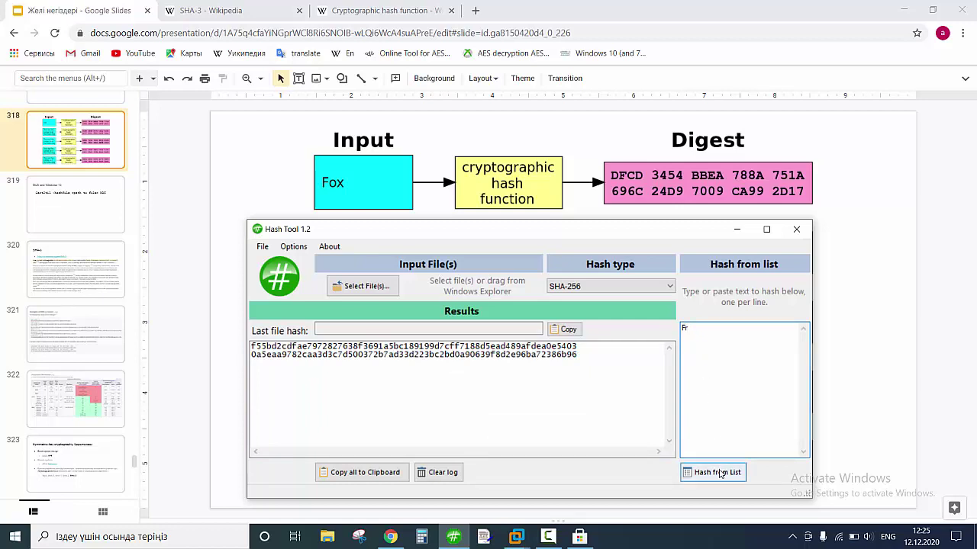
{"action": "left_click_drag", "start_coordinate": [578, 362], "coordinate": [232, 340]}
{"action": "double_click", "coordinate": [703, 331]}
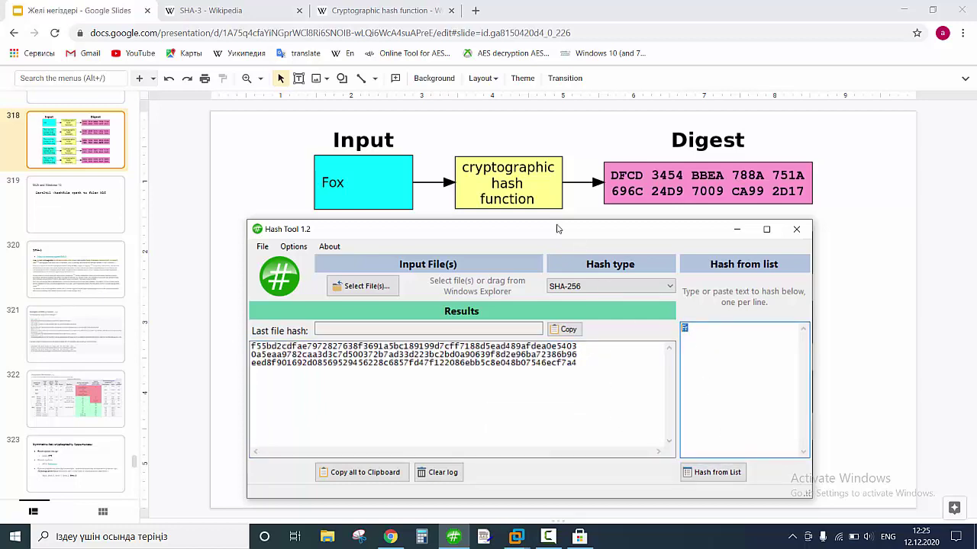
Hash the red fox sentence with SHA-256, then clear the log and empty the text box.
{"action": "left_click_drag", "start_coordinate": [562, 226], "coordinate": [752, 142]}
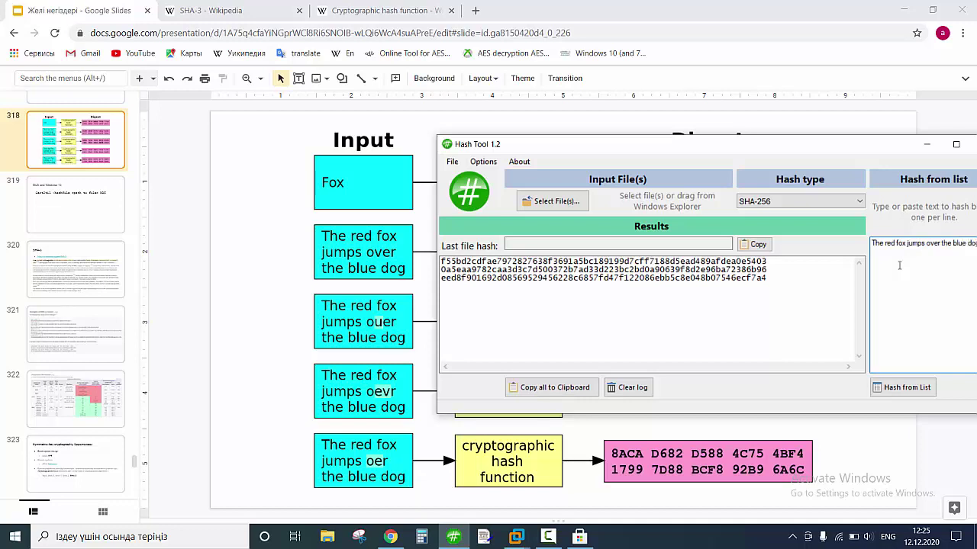
{"action": "left_click", "coordinate": [902, 387]}
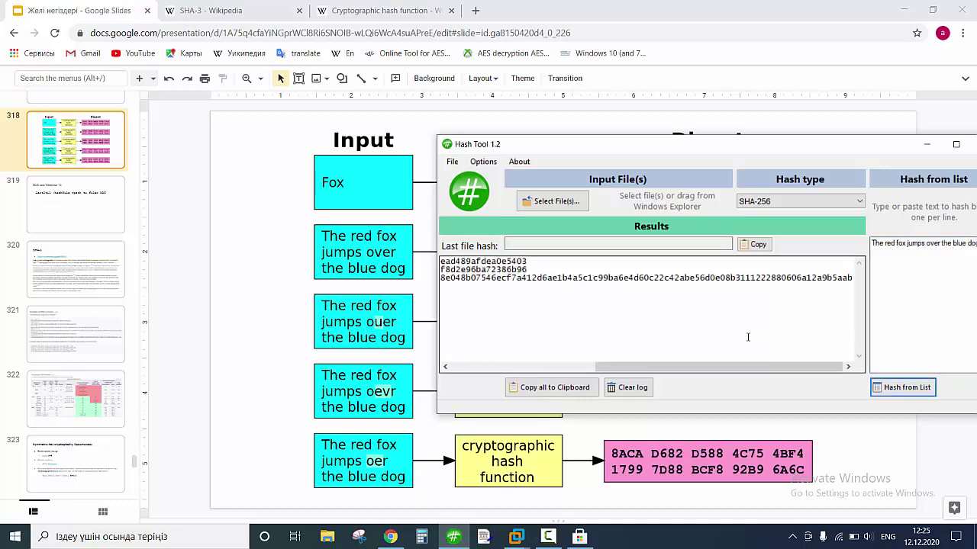
{"action": "left_click_drag", "start_coordinate": [696, 369], "coordinate": [507, 365]}
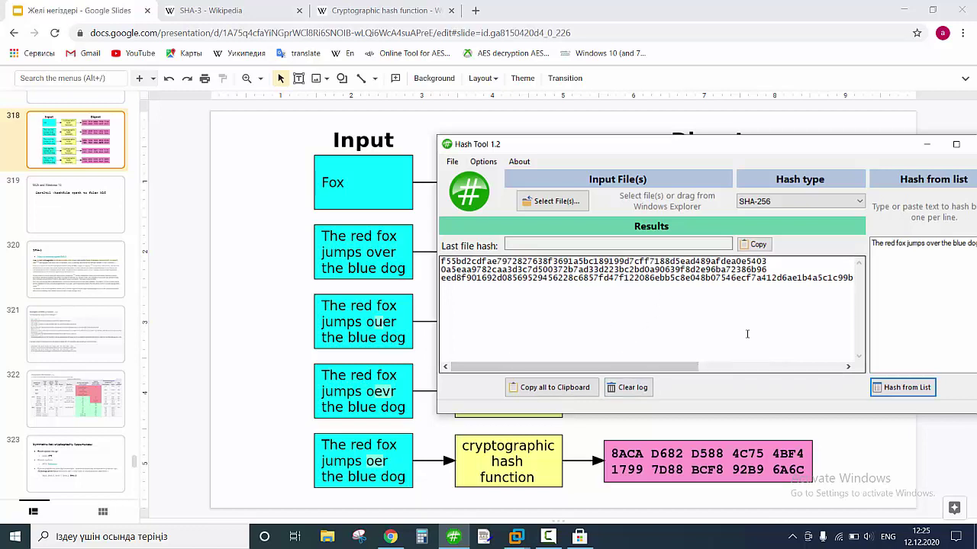
{"action": "left_click", "coordinate": [913, 252]}
{"action": "left_click", "coordinate": [726, 286]}
{"action": "left_click", "coordinate": [632, 389]}
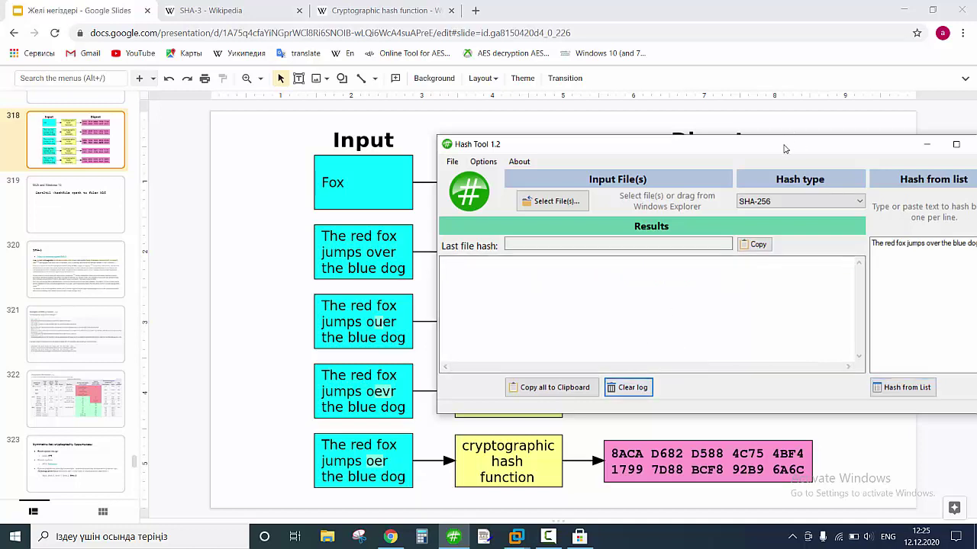
{"action": "left_click_drag", "start_coordinate": [783, 150], "coordinate": [616, 258]}
{"action": "left_click", "coordinate": [813, 351]}
{"action": "left_click_drag", "start_coordinate": [813, 351], "coordinate": [680, 357]}
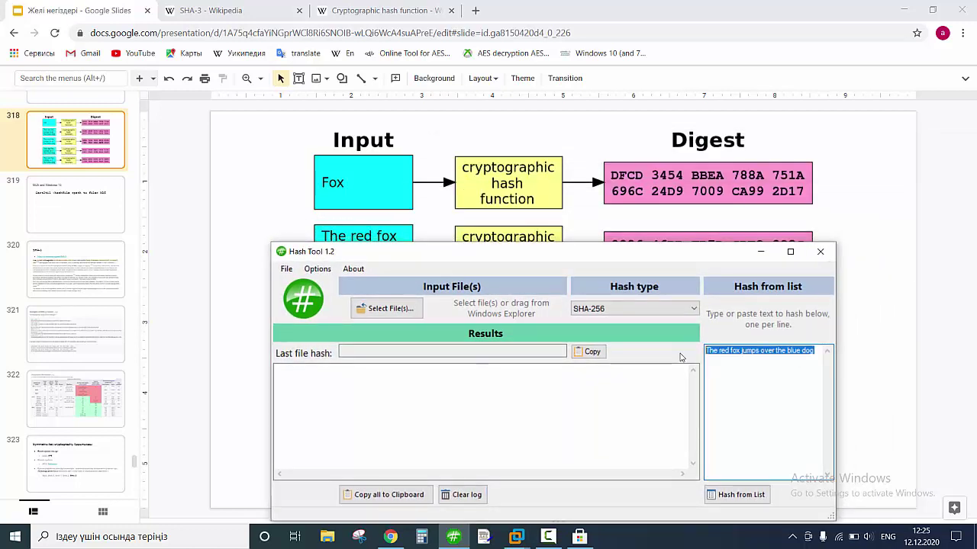
{"action": "key", "text": "BackSpace"}
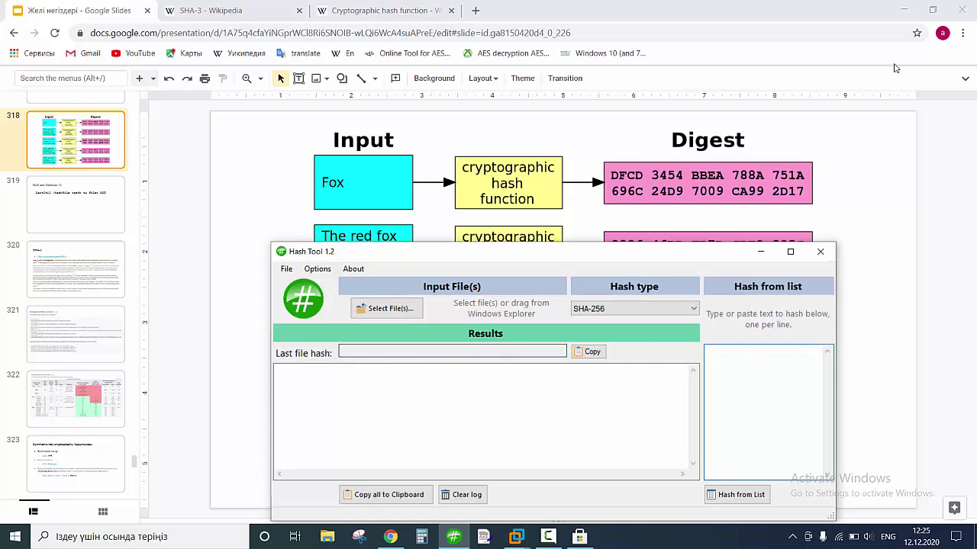
Minimize the browser and create a desktop folder named Hash, then open it.
{"action": "left_click", "coordinate": [910, 6]}
{"action": "left_click", "coordinate": [910, 6]}
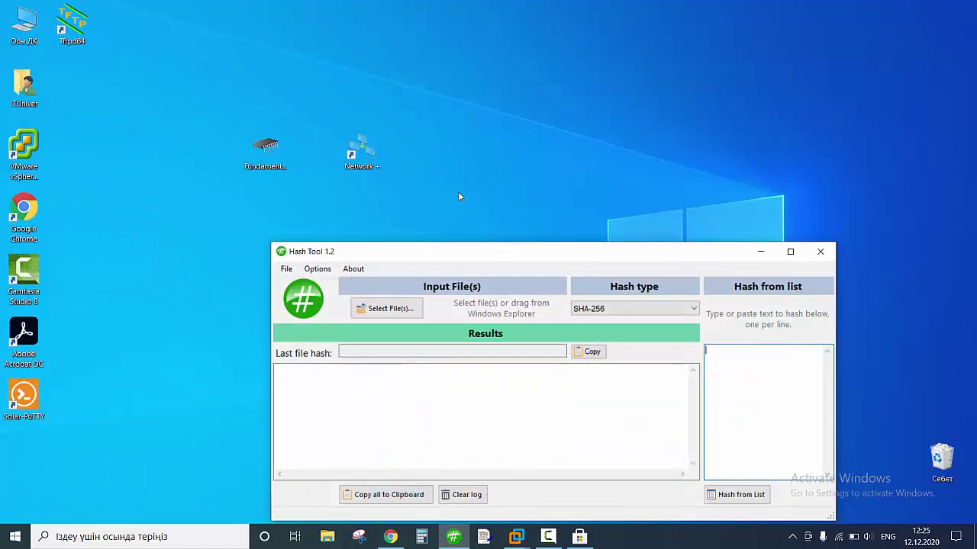
{"action": "right_click", "coordinate": [424, 112]}
{"action": "mouse_move", "coordinate": [506, 231]}
{"action": "left_click", "coordinate": [594, 232]}
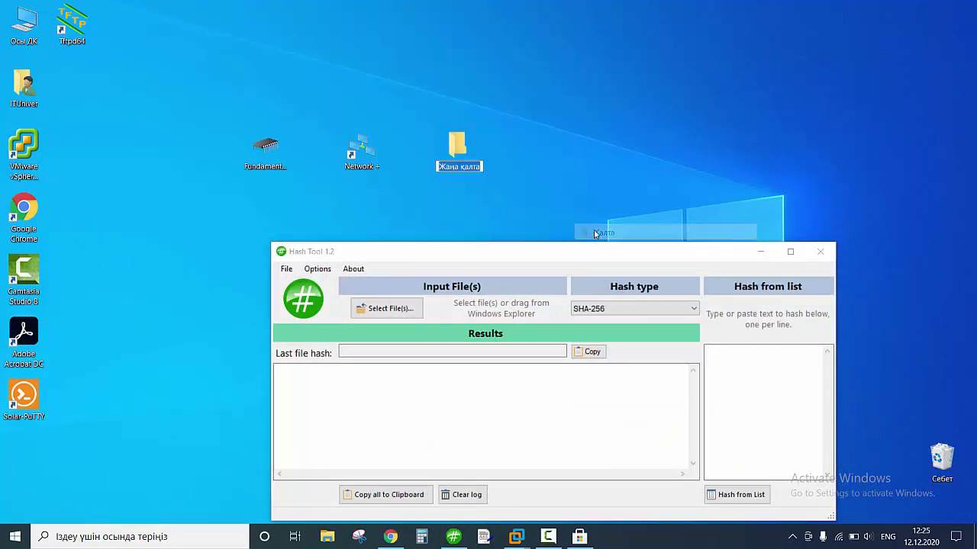
{"action": "type", "text": "Hash"}
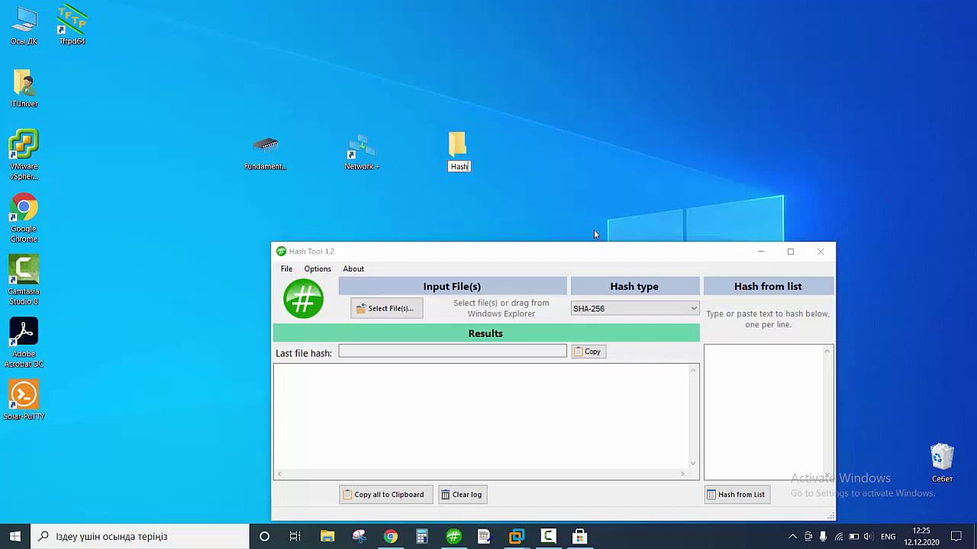
{"action": "key", "text": "Return"}
{"action": "key", "text": "Return"}
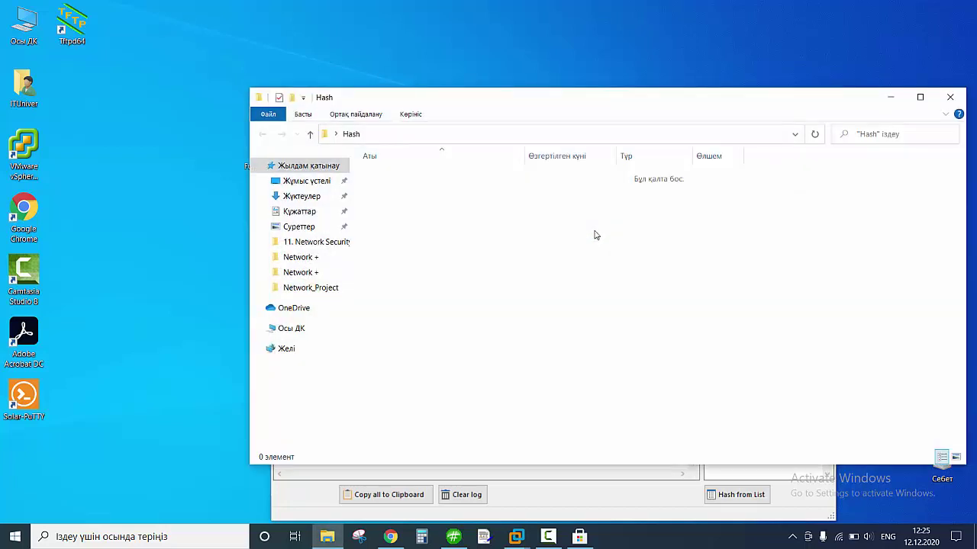
Create a new text document named Hash in the Hash folder.
{"action": "right_click", "coordinate": [595, 233]}
{"action": "mouse_move", "coordinate": [645, 388]}
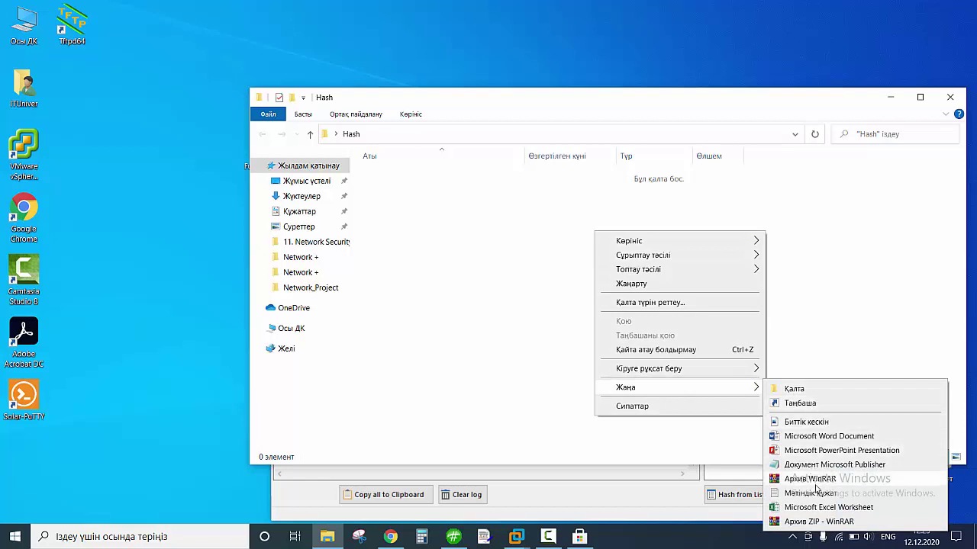
{"action": "left_click", "coordinate": [810, 493]}
{"action": "type", "text": "Hash"}
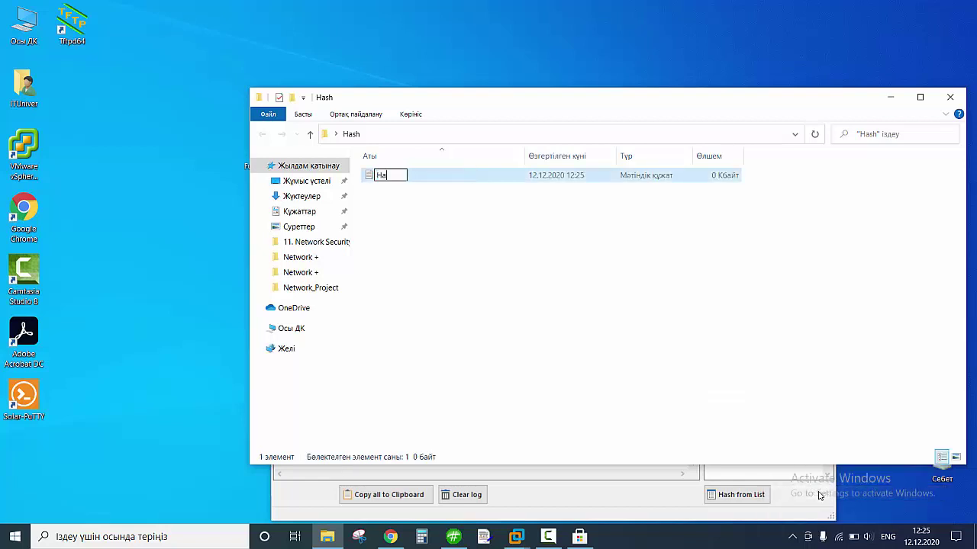
{"action": "key", "text": "Return"}
{"action": "key", "text": "Return"}
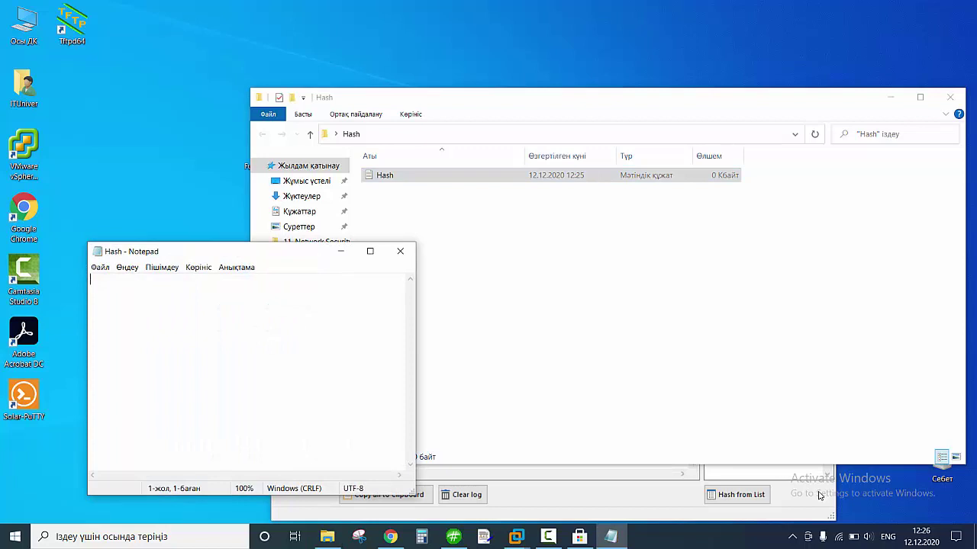
Write 'The quick borown fox jumps over the lazy dog' in Hash.txt and save it.
{"action": "type", "text": "The quick borow"}
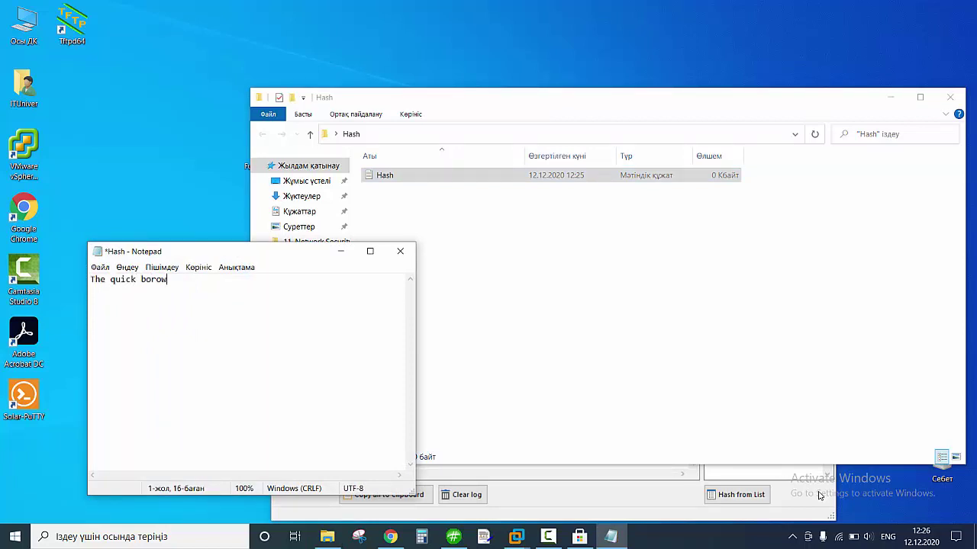
{"action": "type", "text": "n fox jumps over the lazy dog"}
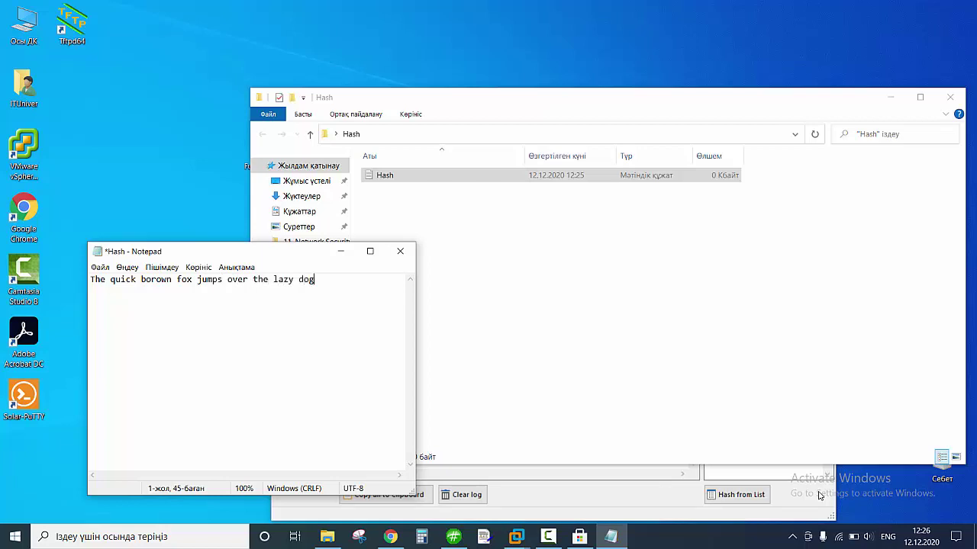
{"action": "left_click", "coordinate": [400, 251]}
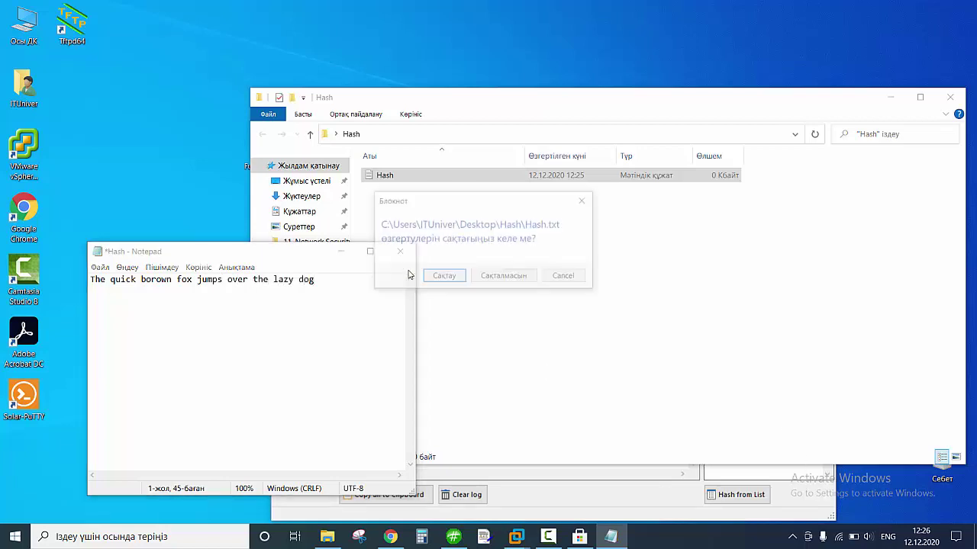
{"action": "left_click", "coordinate": [444, 277]}
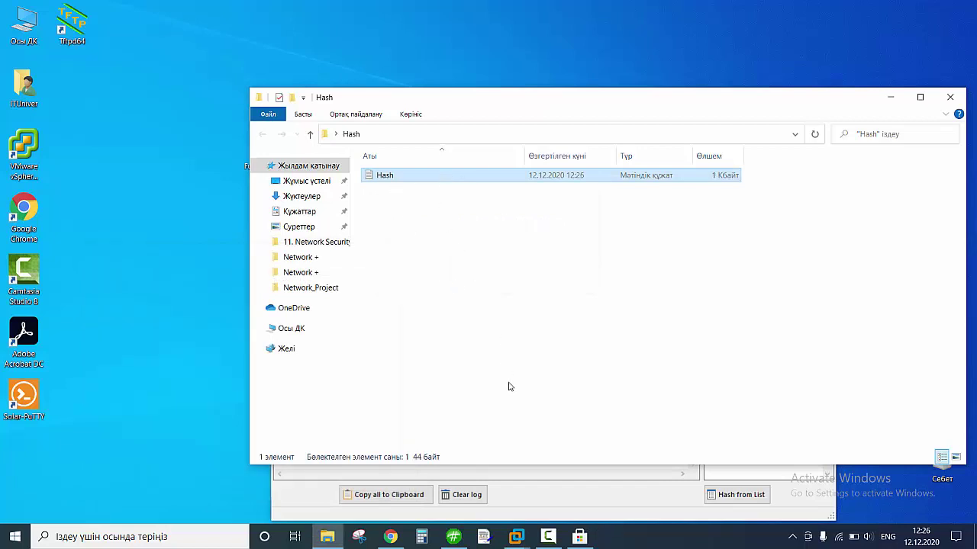
{"action": "left_click", "coordinate": [564, 497]}
Hash Desktop\Hash\Hash.txt with SHA-256 and highlight the result starting abe90d5d.
{"action": "left_click", "coordinate": [392, 310]}
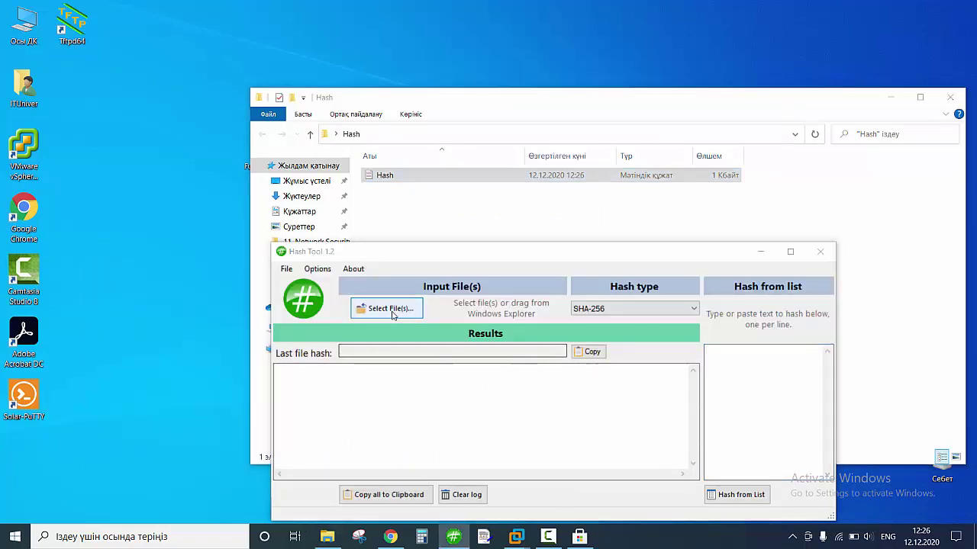
{"action": "scroll", "coordinate": [341, 305], "scroll_direction": "up", "scroll_amount": 1}
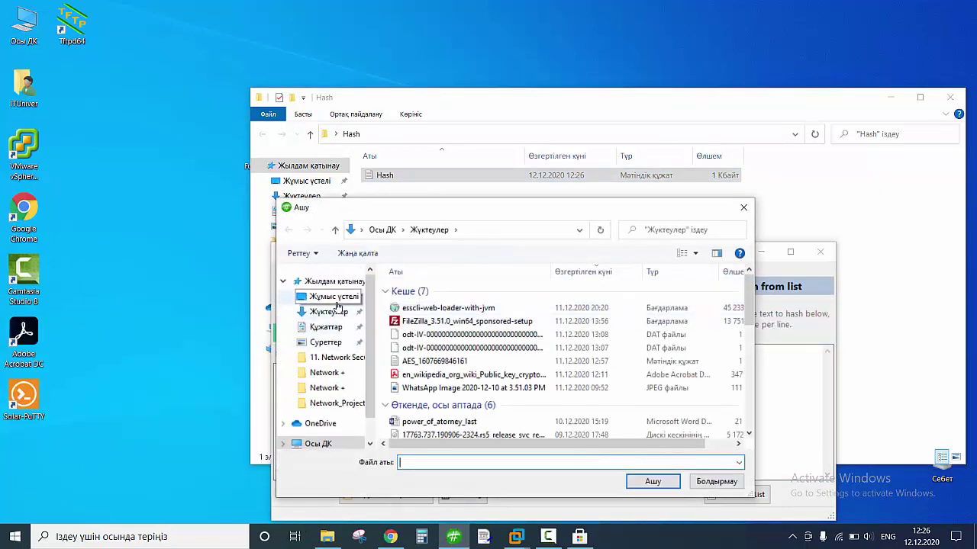
{"action": "left_click", "coordinate": [336, 297]}
{"action": "double_click", "coordinate": [422, 305]}
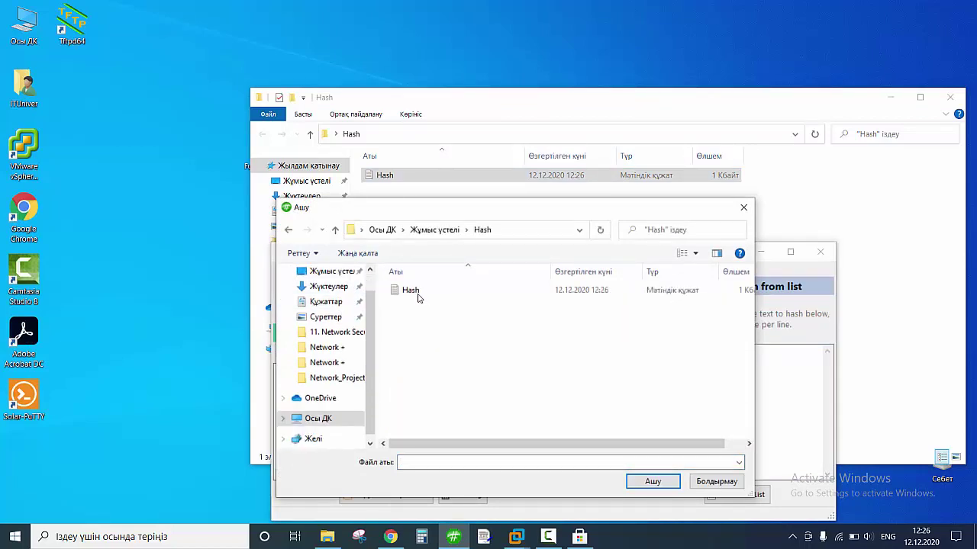
{"action": "left_click", "coordinate": [438, 297]}
{"action": "left_click", "coordinate": [653, 482]}
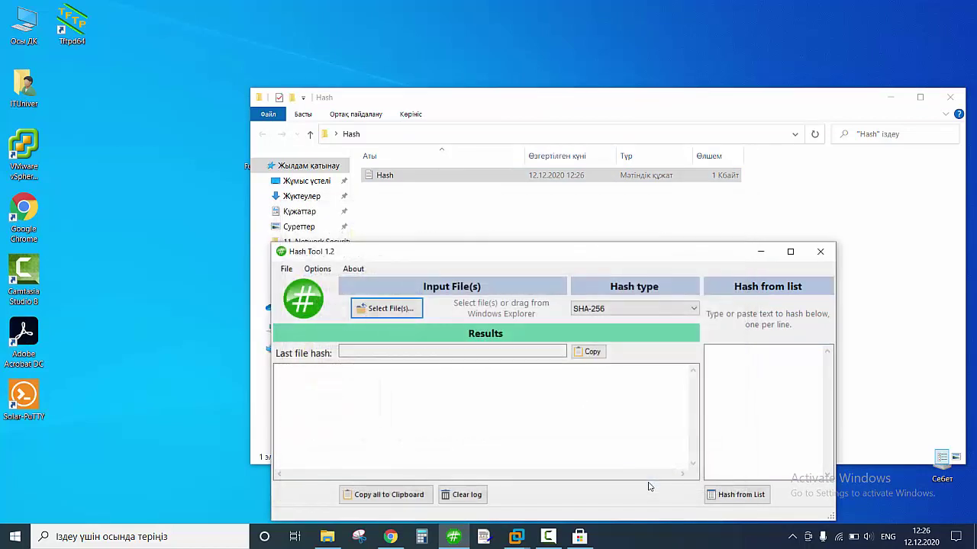
{"action": "left_click_drag", "start_coordinate": [541, 247], "coordinate": [423, 93]}
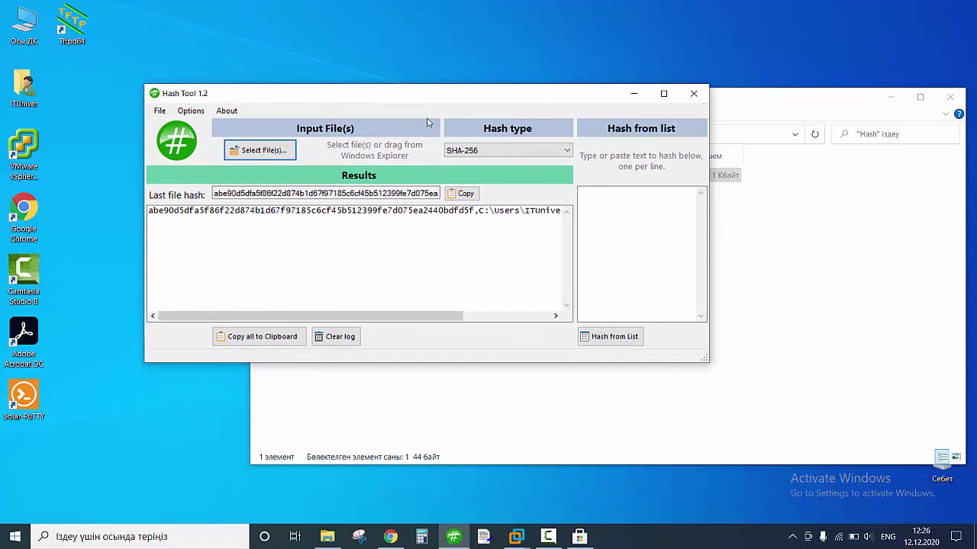
{"action": "left_click_drag", "start_coordinate": [149, 211], "coordinate": [479, 212]}
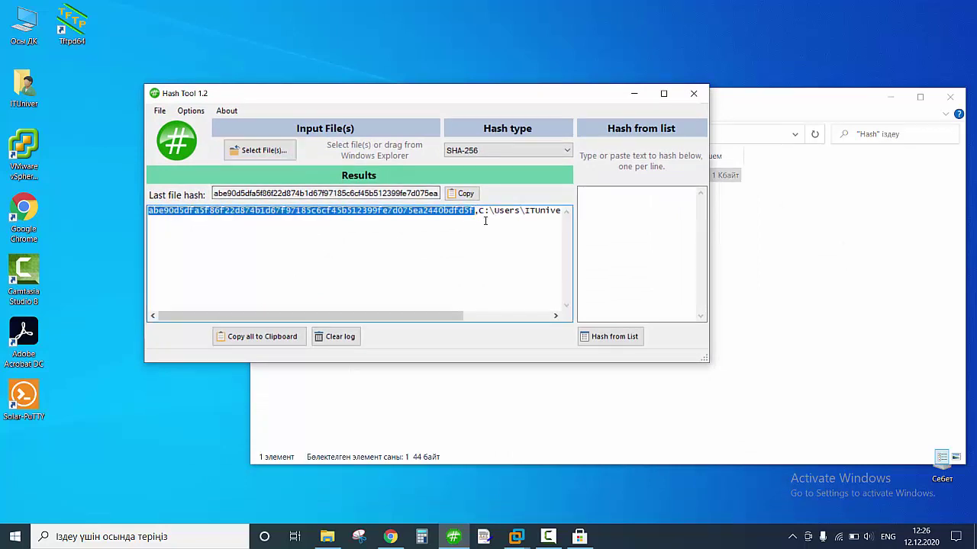
{"action": "mouse_move", "coordinate": [438, 311]}
{"action": "left_mouse_down"}
{"action": "mouse_move", "coordinate": [511, 311]}
{"action": "mouse_move", "coordinate": [434, 311]}
{"action": "left_mouse_up"}
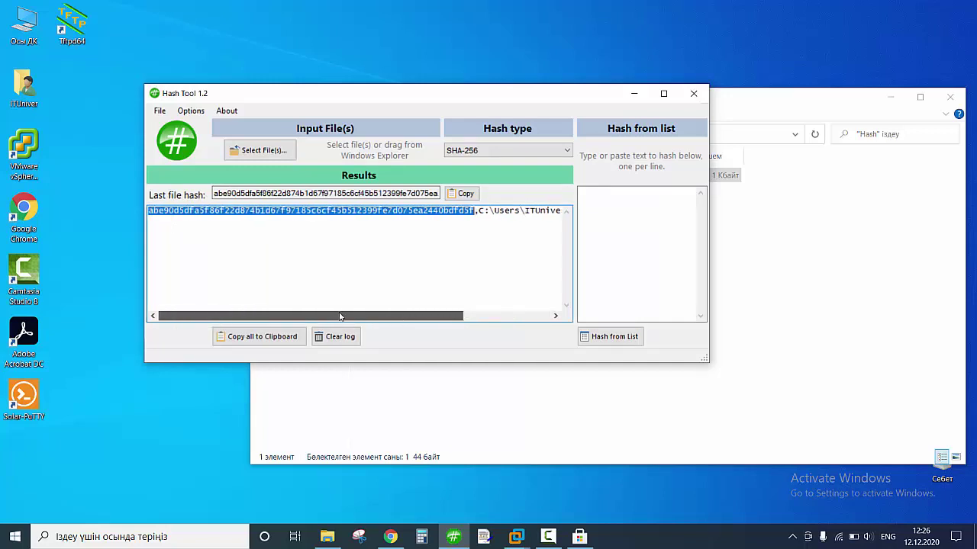
{"action": "left_click", "coordinate": [756, 296]}
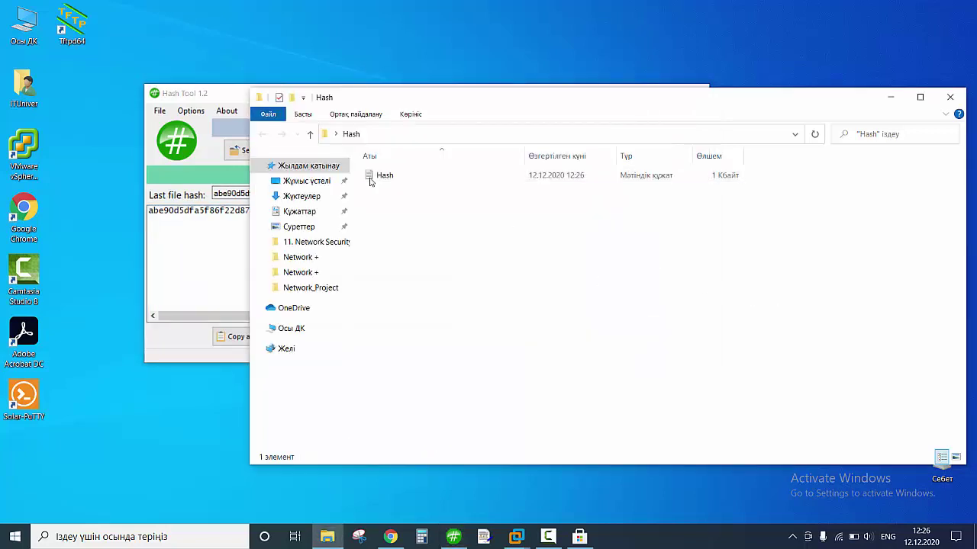
Edit Hash.txt so it ends 'lazy dot' instead of 'lazy dog', and save.
{"action": "left_click_drag", "start_coordinate": [392, 98], "coordinate": [635, 70]}
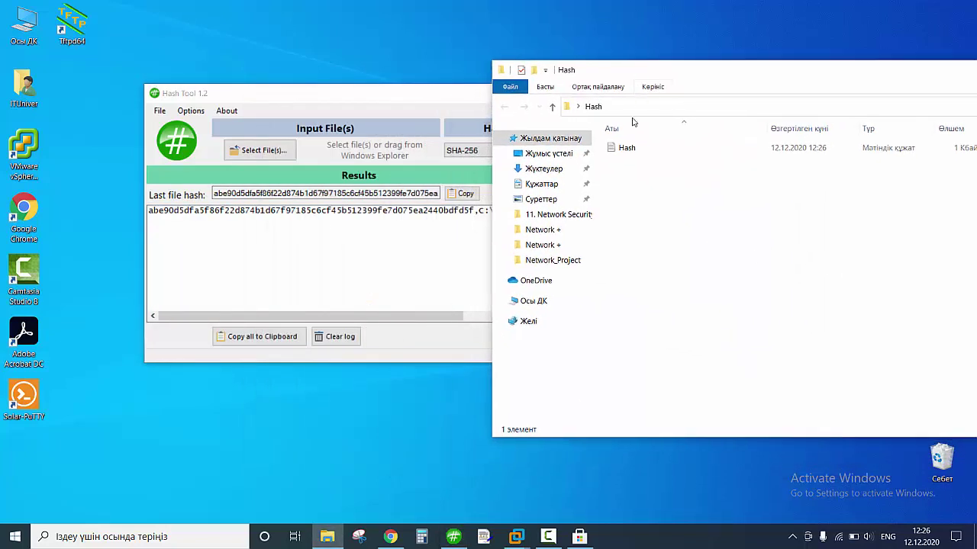
{"action": "double_click", "coordinate": [625, 147]}
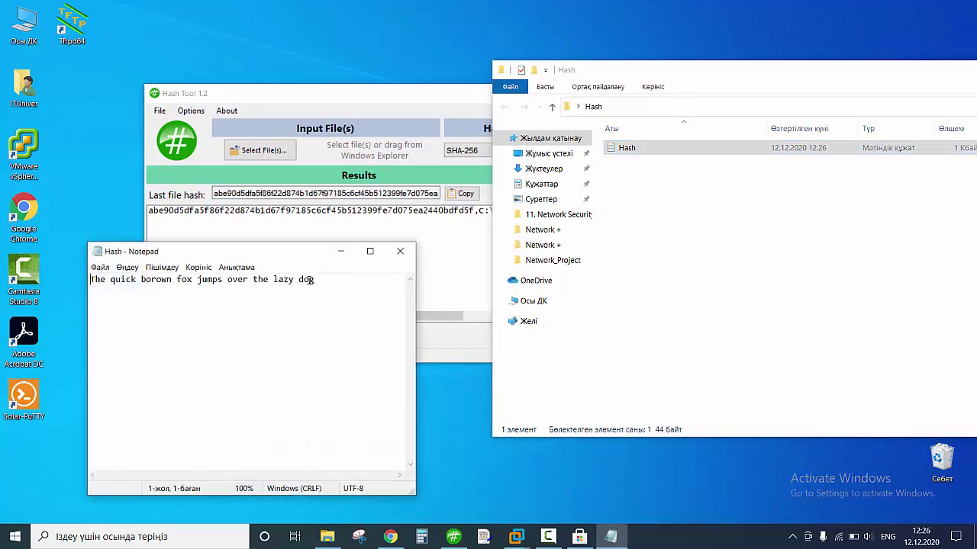
{"action": "left_click", "coordinate": [312, 279]}
{"action": "type", "text": "t"}
{"action": "left_click", "coordinate": [399, 251]}
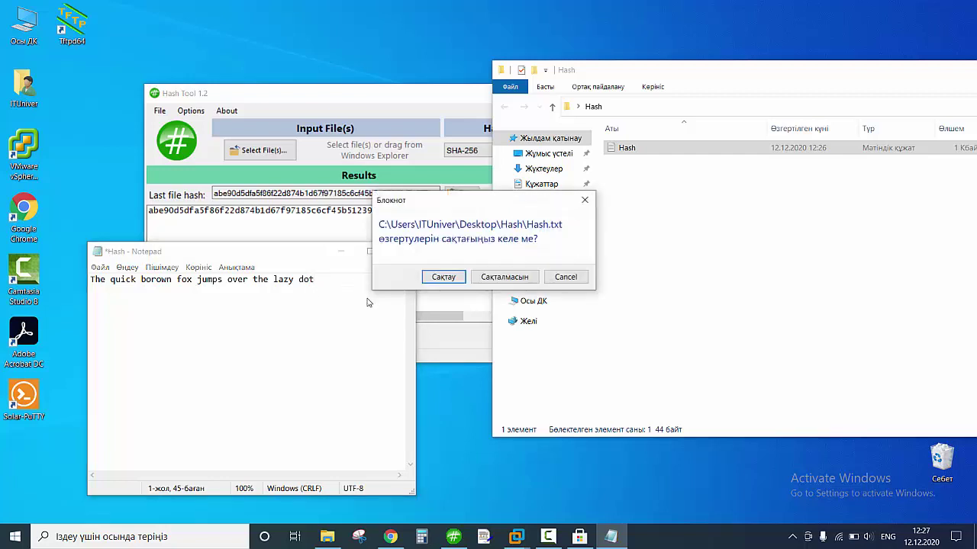
{"action": "left_click", "coordinate": [443, 276]}
Hash the edited Hash.txt again, adding a second SHA-256 line beginning 7db03969.
{"action": "left_click", "coordinate": [353, 96]}
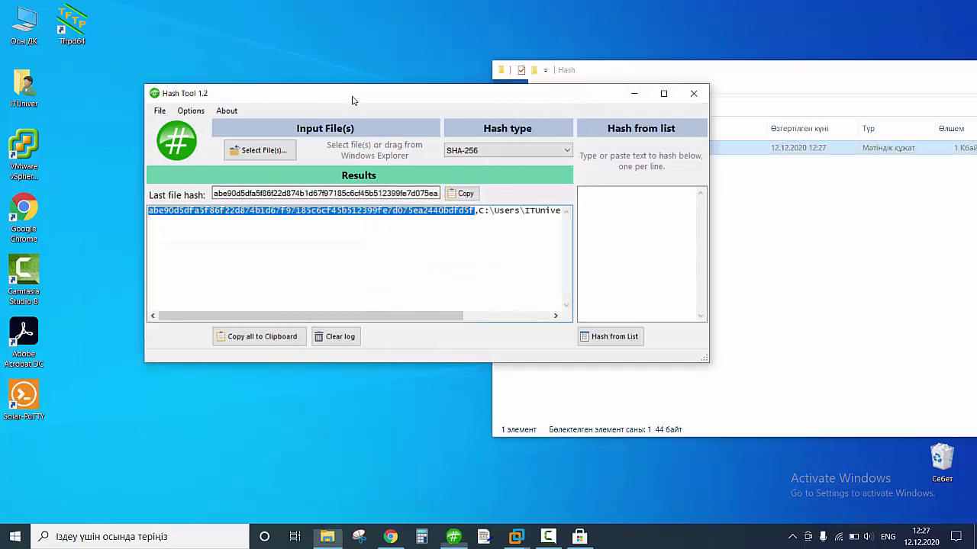
{"action": "left_click", "coordinate": [276, 152]}
{"action": "left_click", "coordinate": [282, 197]}
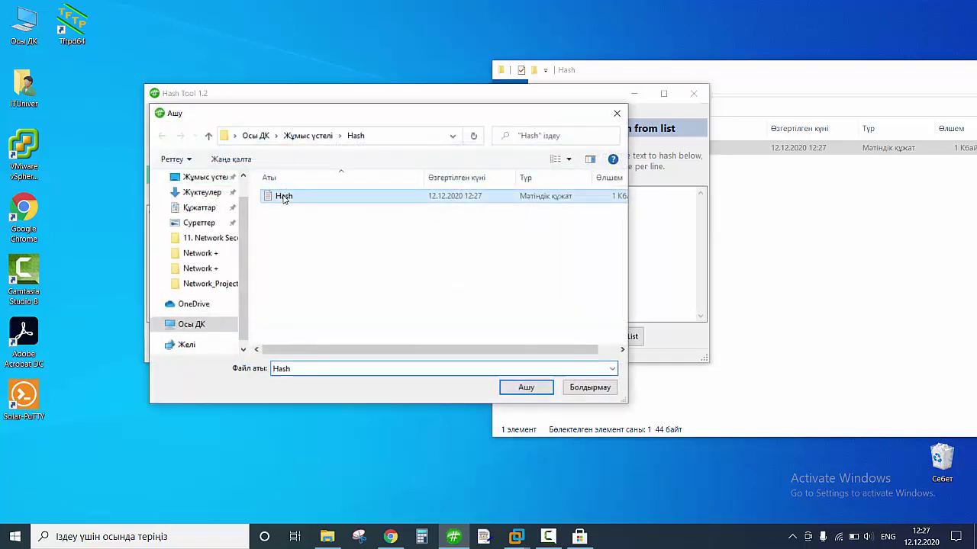
{"action": "left_click", "coordinate": [522, 384]}
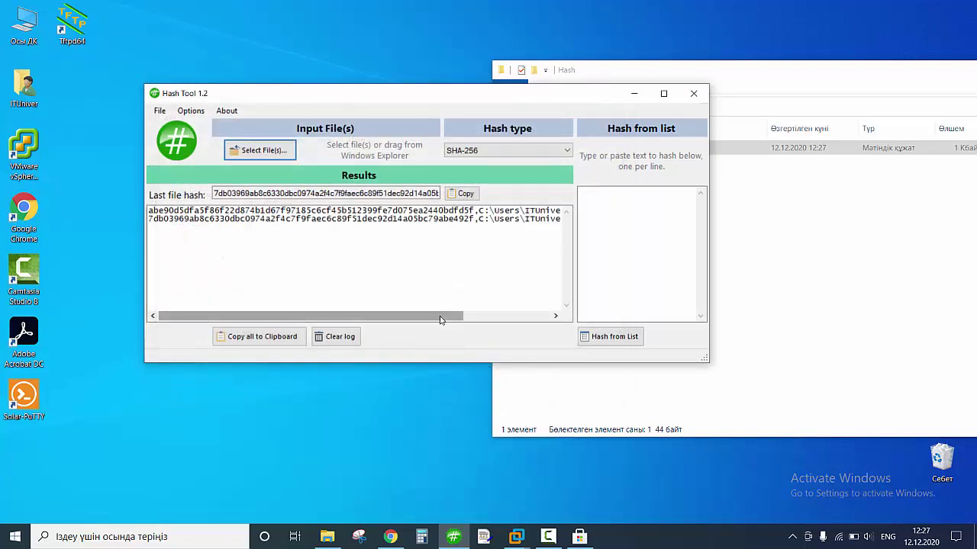
Select both SHA-256 lines in the log to compare 7db03969 with the original abe90d5d.
{"action": "left_click_drag", "start_coordinate": [470, 219], "coordinate": [145, 221]}
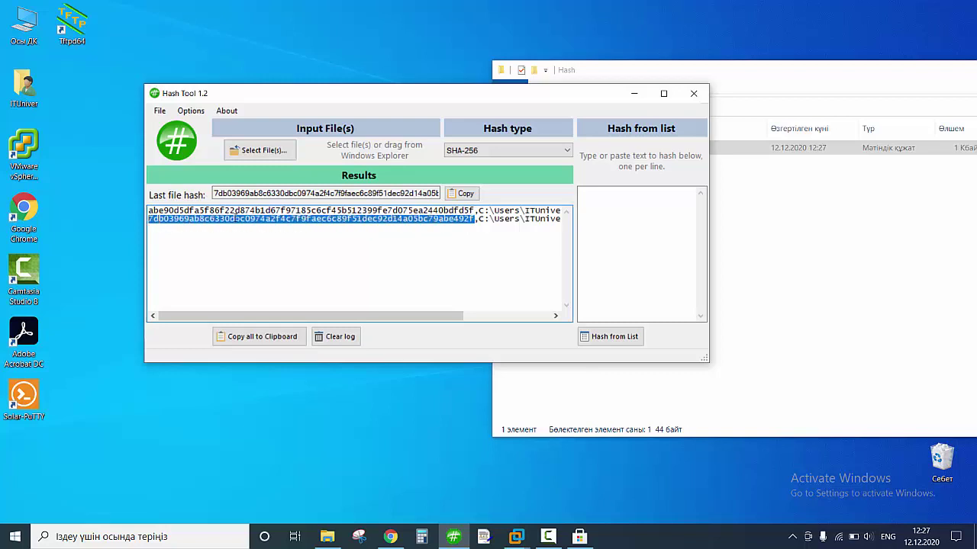
{"action": "left_click", "coordinate": [736, 358]}
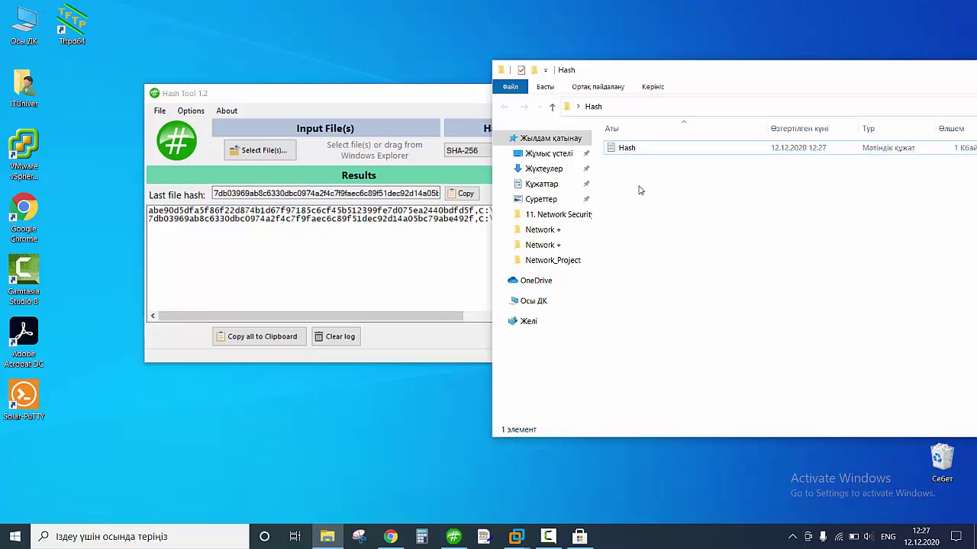
{"action": "left_click", "coordinate": [441, 221]}
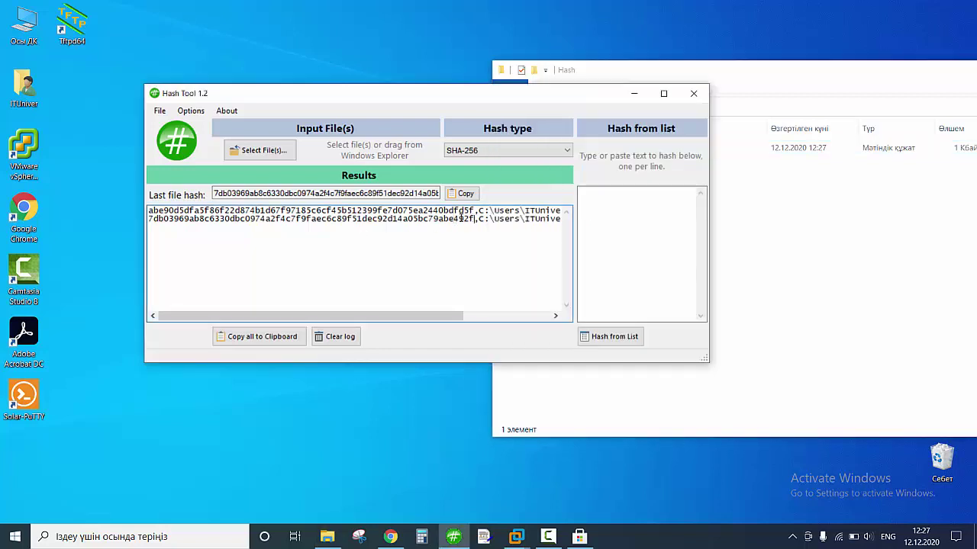
{"action": "left_click_drag", "start_coordinate": [473, 219], "coordinate": [147, 219]}
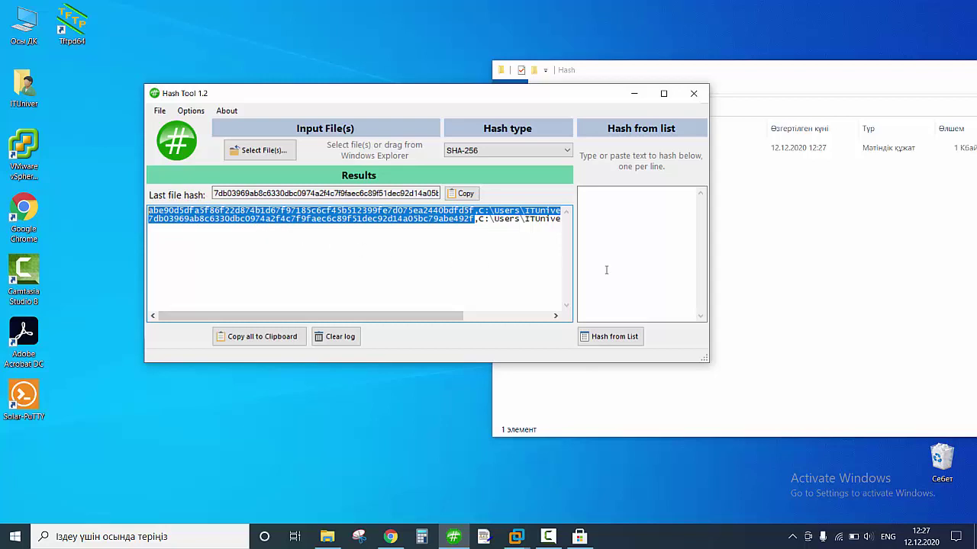
{"action": "left_click", "coordinate": [755, 262]}
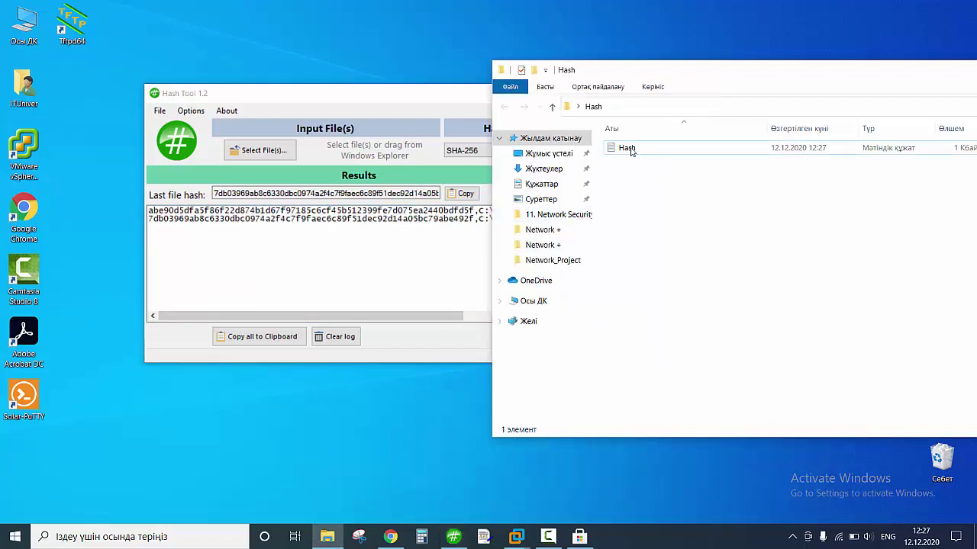
Bring the Chrome Slides deck forward and add a new tab showing Google search.
{"action": "left_click", "coordinate": [390, 536]}
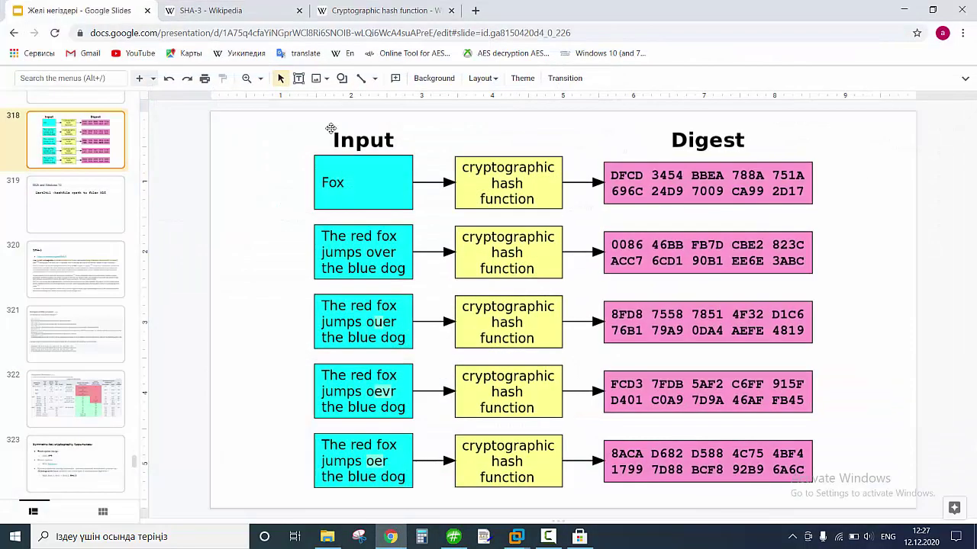
{"action": "left_click", "coordinate": [476, 11]}
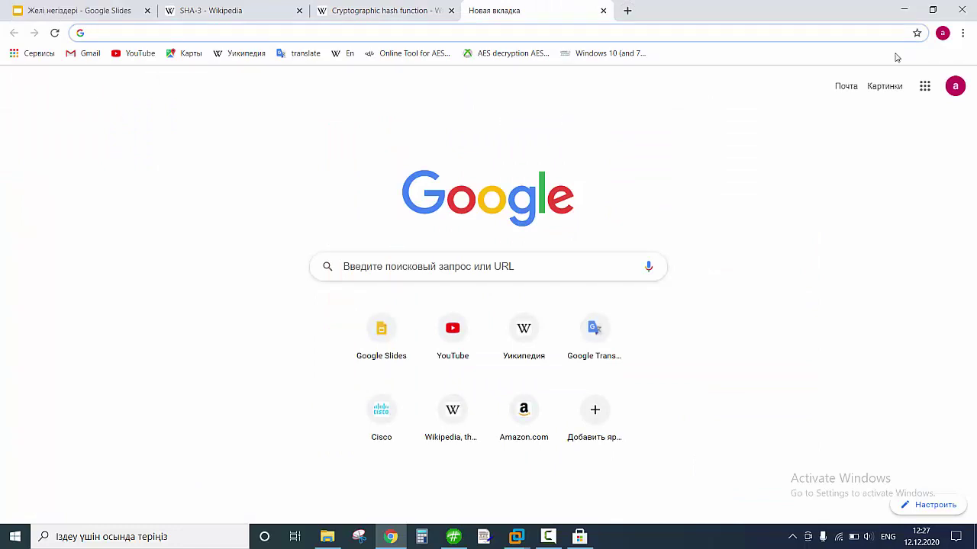
Rearrange the browser and Hash Tool windows and highlight the second hash in the log.
{"action": "left_click", "coordinate": [932, 10]}
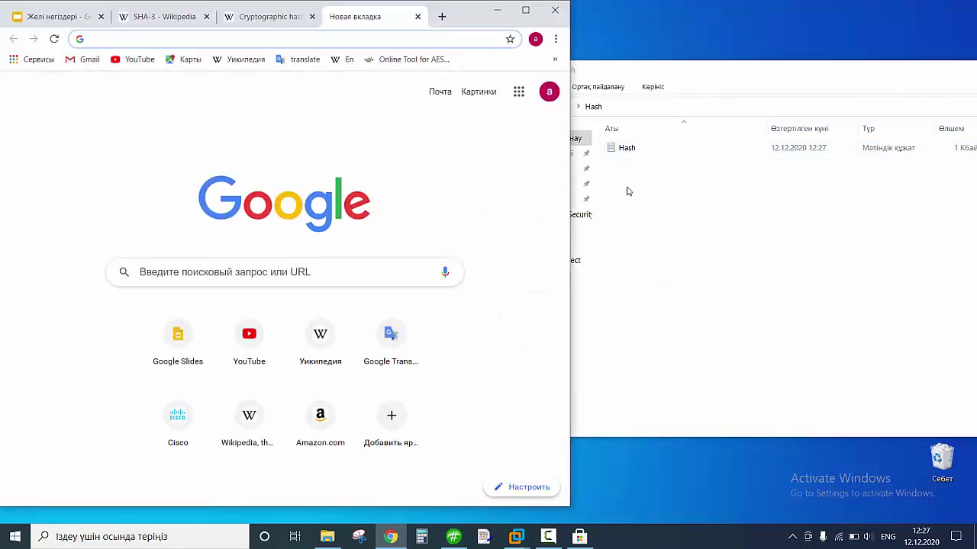
{"action": "left_click", "coordinate": [630, 192]}
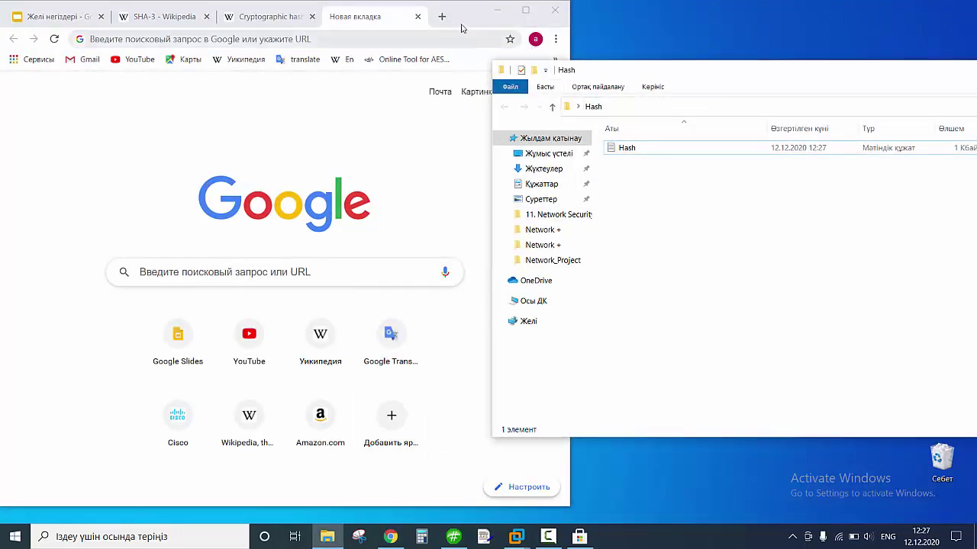
{"action": "left_click_drag", "start_coordinate": [469, 9], "coordinate": [640, 270]}
{"action": "left_click", "coordinate": [412, 219]}
{"action": "left_click_drag", "start_coordinate": [453, 219], "coordinate": [137, 216]}
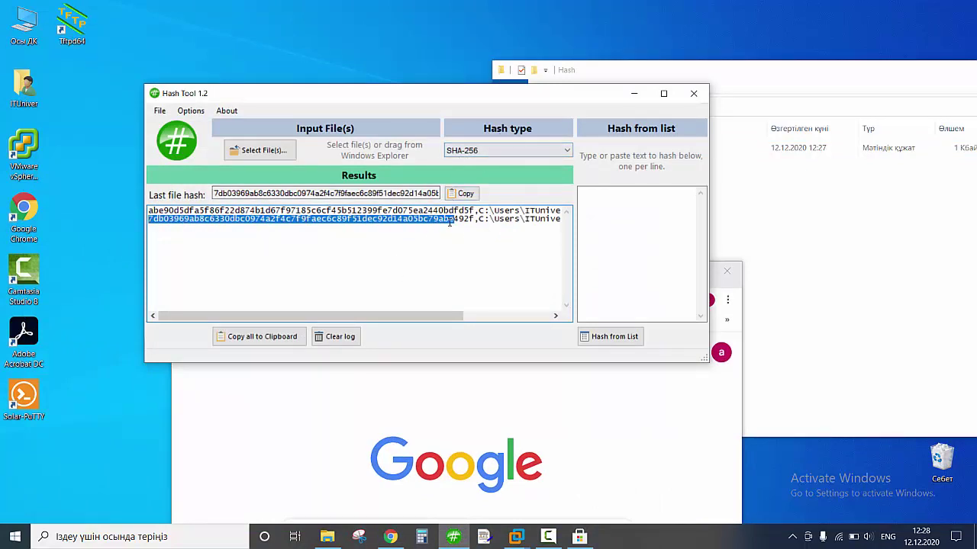
{"action": "left_click", "coordinate": [503, 392]}
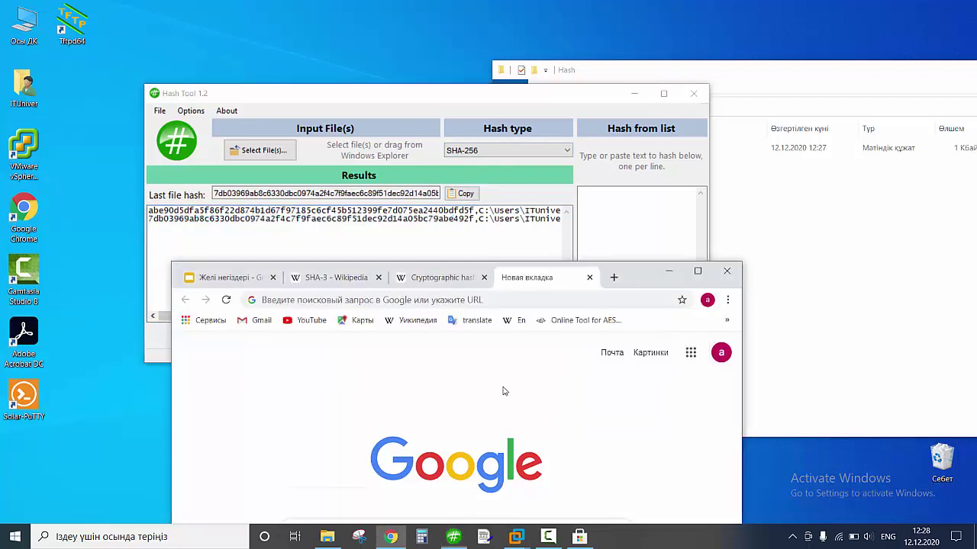
{"action": "left_click_drag", "start_coordinate": [633, 269], "coordinate": [633, 22]}
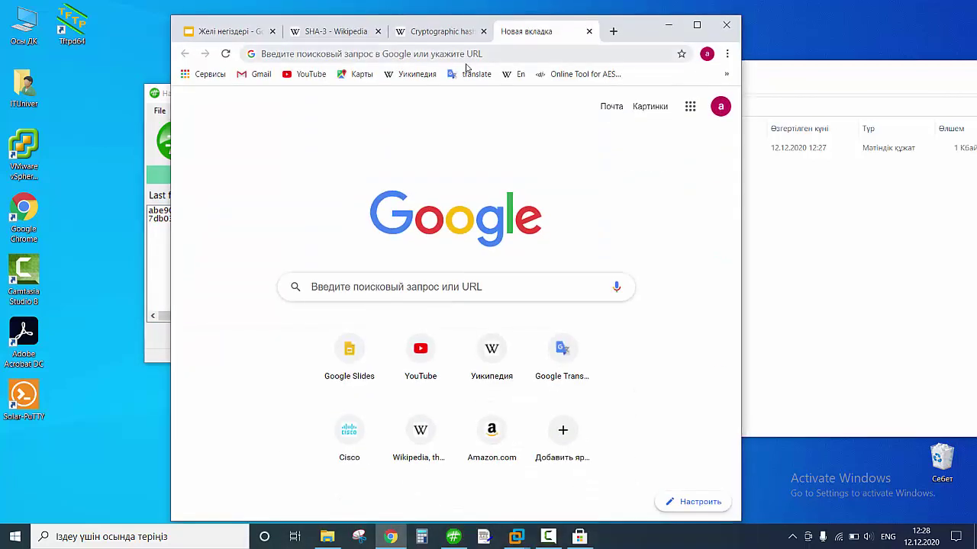
Search Google for 'microsoft windows server 2019' and open the Try Windows Server 2019 result.
{"action": "left_click", "coordinate": [381, 62]}
{"action": "type", "text": "micros"}
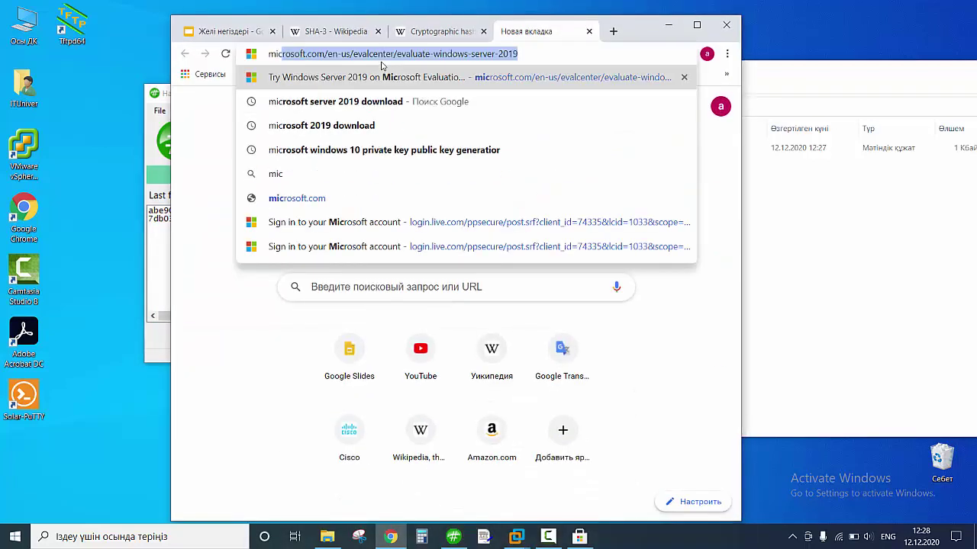
{"action": "type", "text": "oft w"}
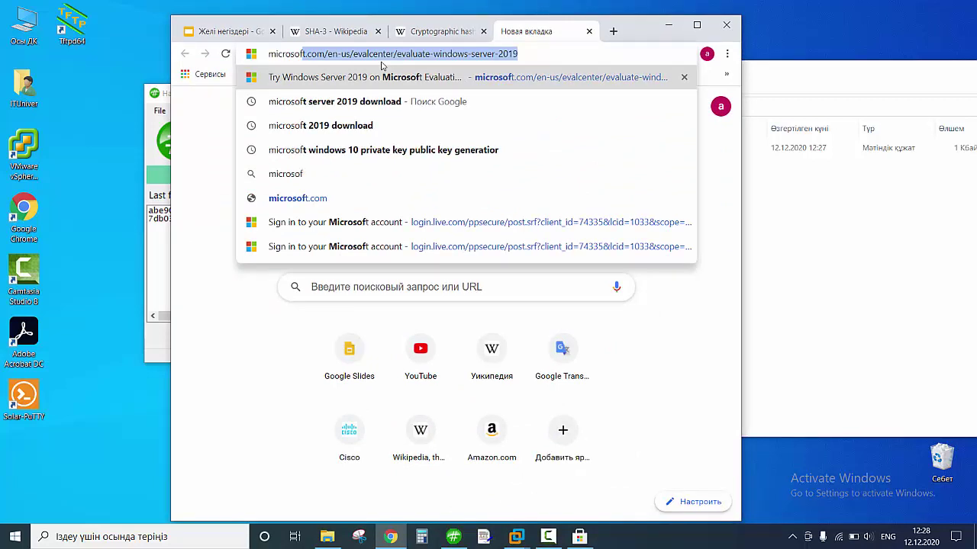
{"action": "key", "text": "BackSpace"}
{"action": "key", "text": "BackSpace"}
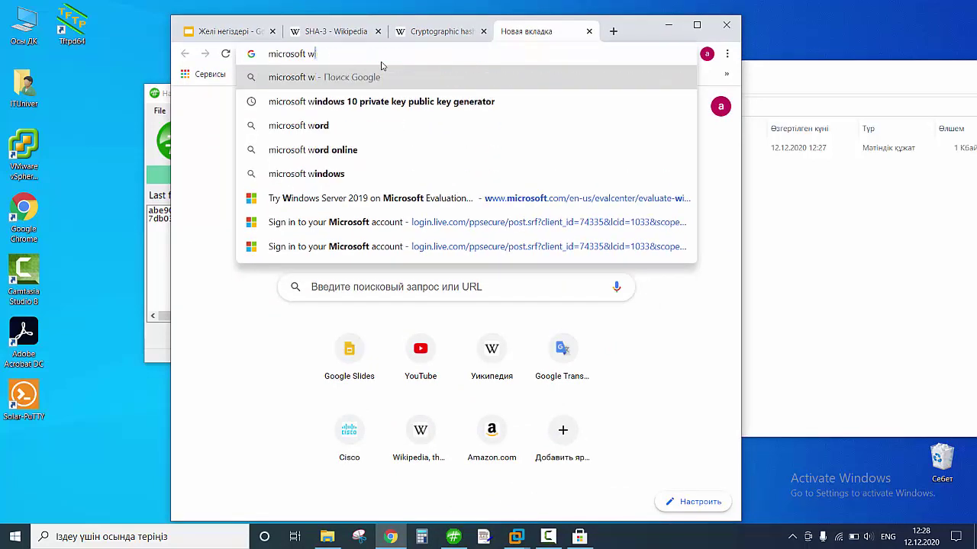
{"action": "type", "text": "wind"}
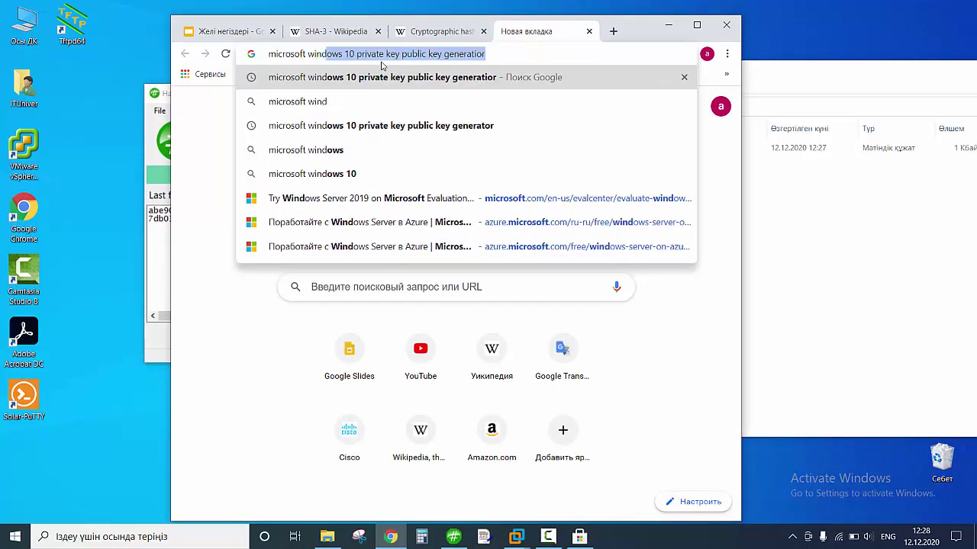
{"action": "type", "text": "wos ser"}
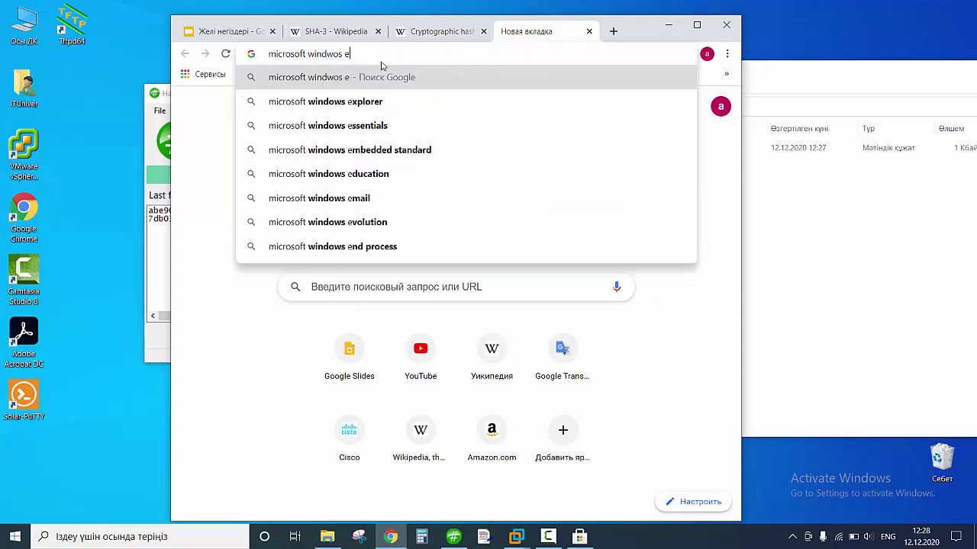
{"action": "key", "text": "Down"}
{"action": "key", "text": "Down"}
{"action": "key", "text": "Down"}
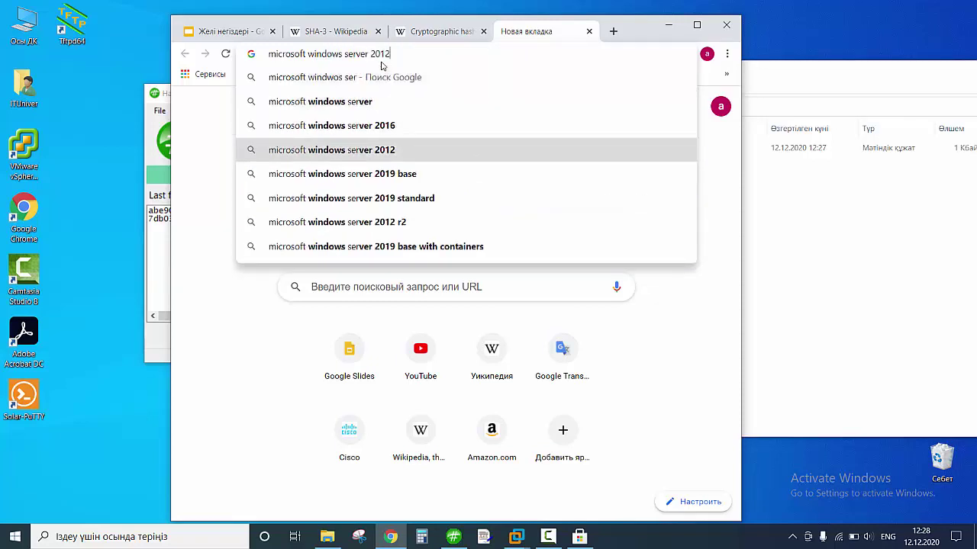
{"action": "key", "text": "Up"}
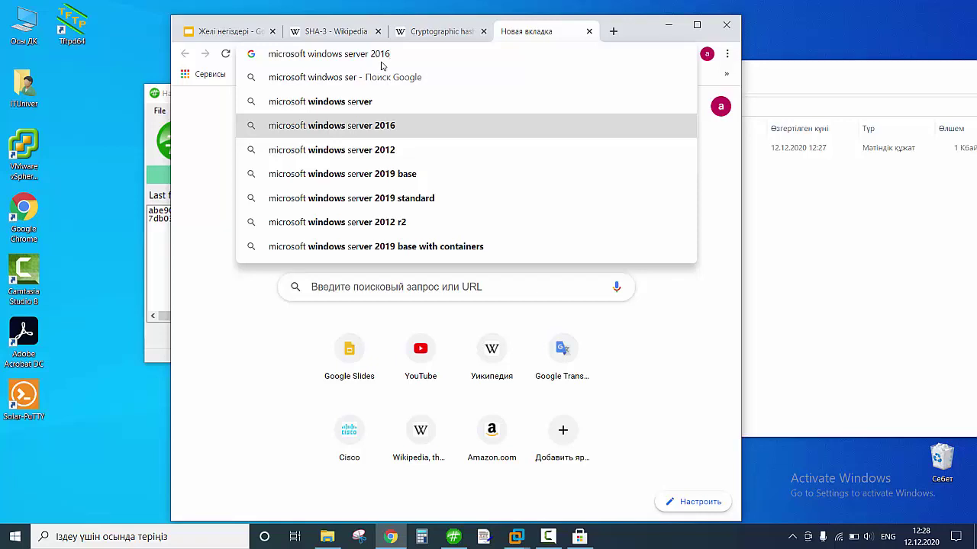
{"action": "key", "text": "BackSpace"}
{"action": "type", "text": "9"}
{"action": "key", "text": "Return"}
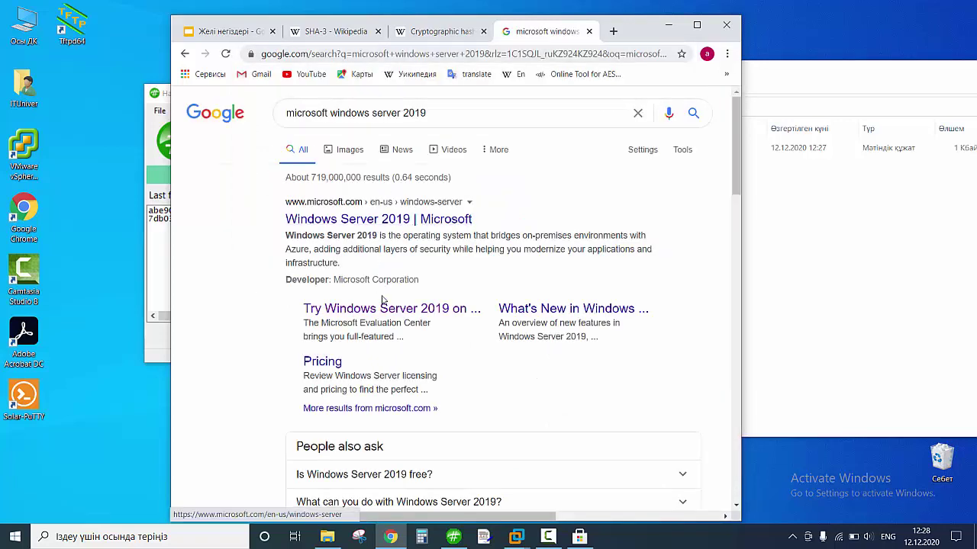
{"action": "left_click", "coordinate": [395, 313]}
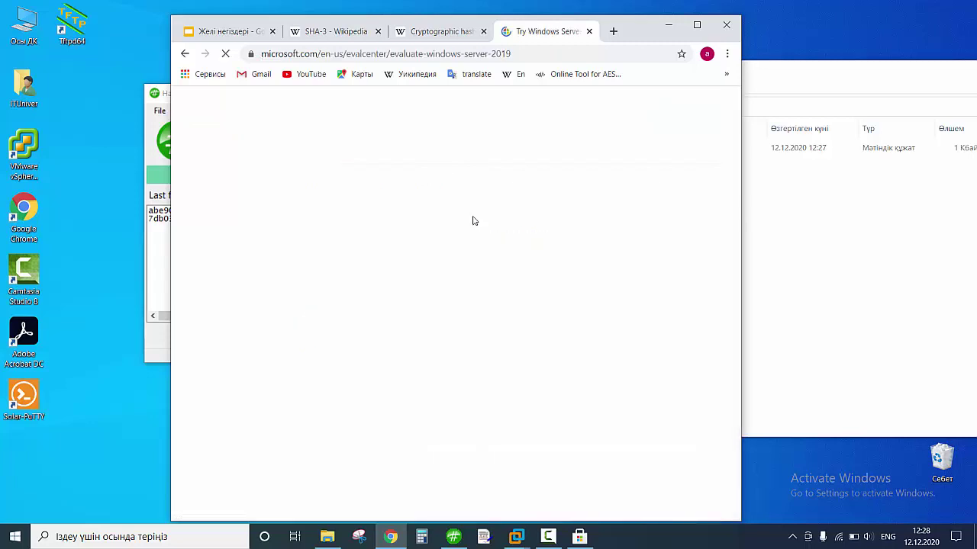
Maximize Chrome and choose the ISO evaluation of Windows Server 2019, continuing to its registration form.
{"action": "left_click", "coordinate": [570, 104]}
{"action": "left_click", "coordinate": [696, 24]}
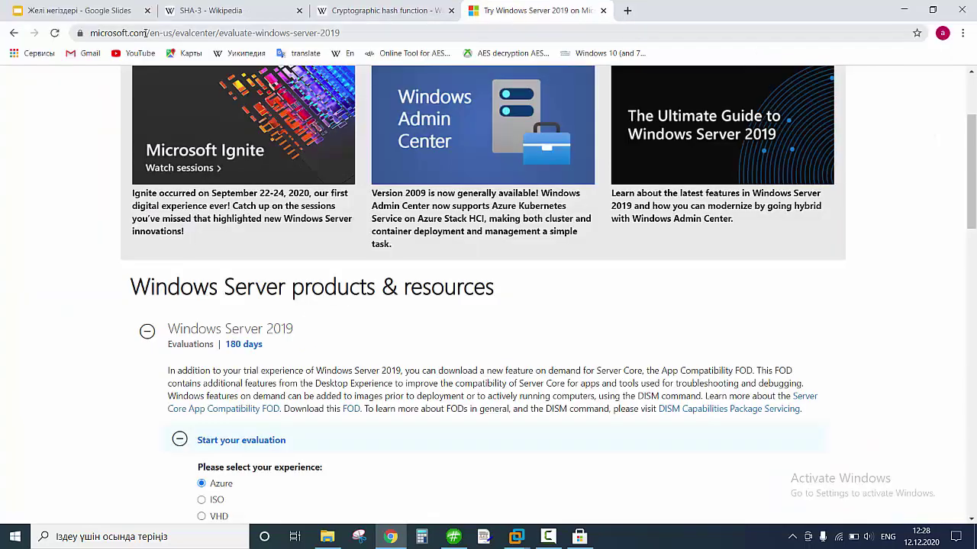
{"action": "left_click_drag", "start_coordinate": [147, 33], "coordinate": [82, 33]}
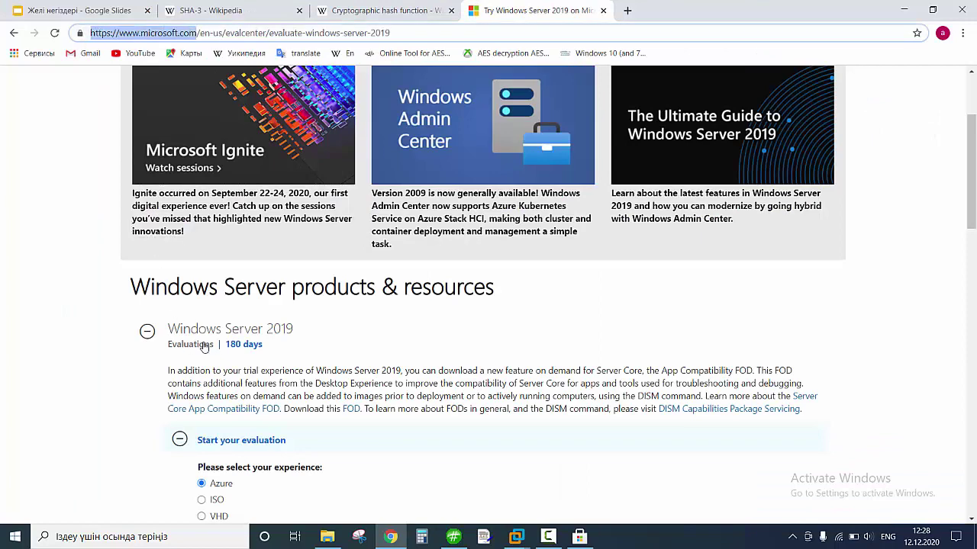
{"action": "scroll", "coordinate": [239, 379], "scroll_direction": "down", "scroll_amount": 2}
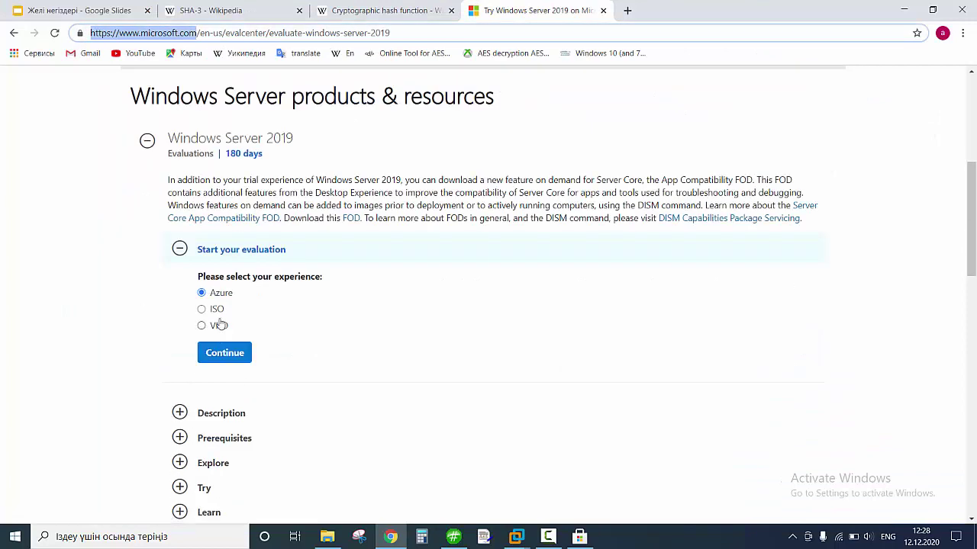
{"action": "left_click", "coordinate": [202, 309]}
{"action": "left_click", "coordinate": [222, 352]}
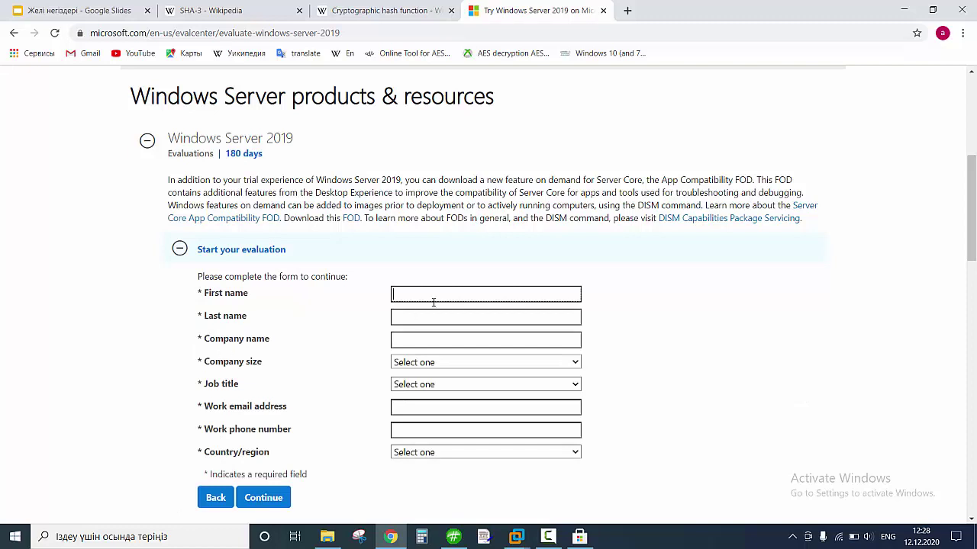
Review the page's Server Core feature text, then minimize Chrome to reveal Hash Tool.
{"action": "scroll", "coordinate": [391, 461], "scroll_direction": "down", "scroll_amount": 1}
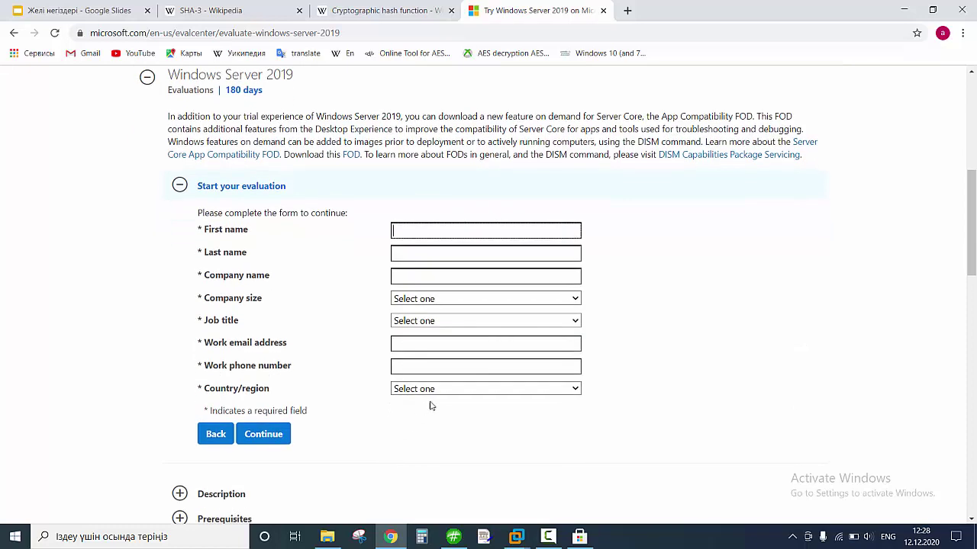
{"action": "scroll", "coordinate": [361, 354], "scroll_direction": "up", "scroll_amount": 1}
{"action": "scroll", "coordinate": [361, 354], "scroll_direction": "up", "scroll_amount": 1}
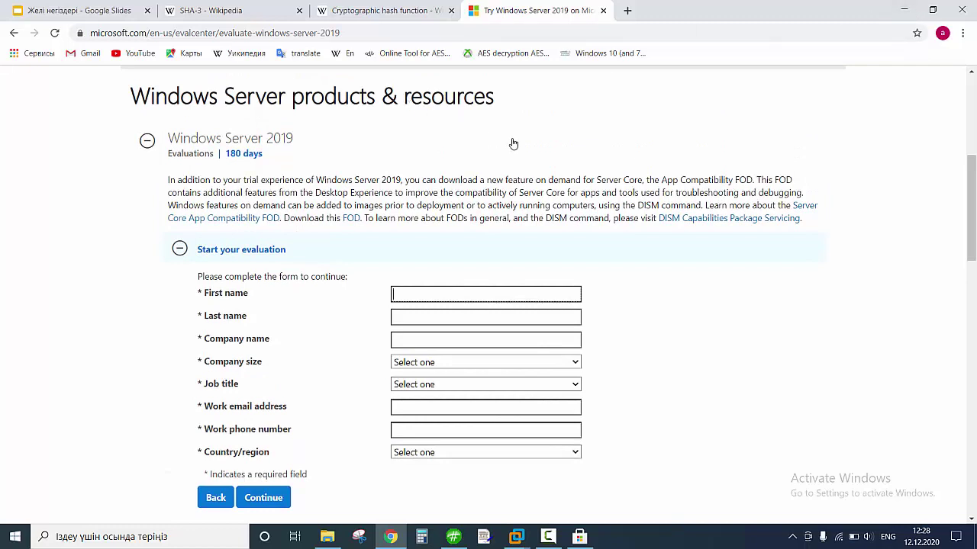
{"action": "left_click_drag", "start_coordinate": [497, 182], "coordinate": [731, 183]}
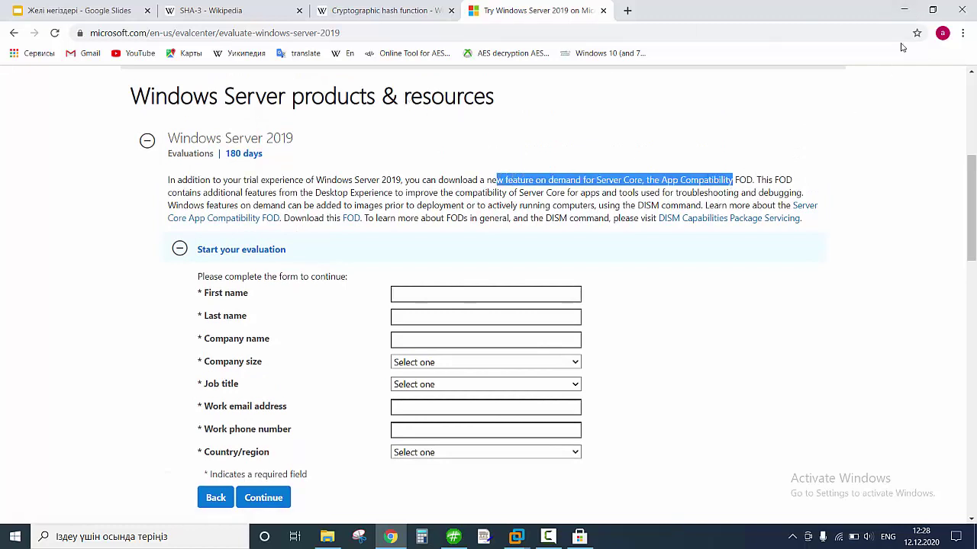
{"action": "left_click", "coordinate": [903, 10]}
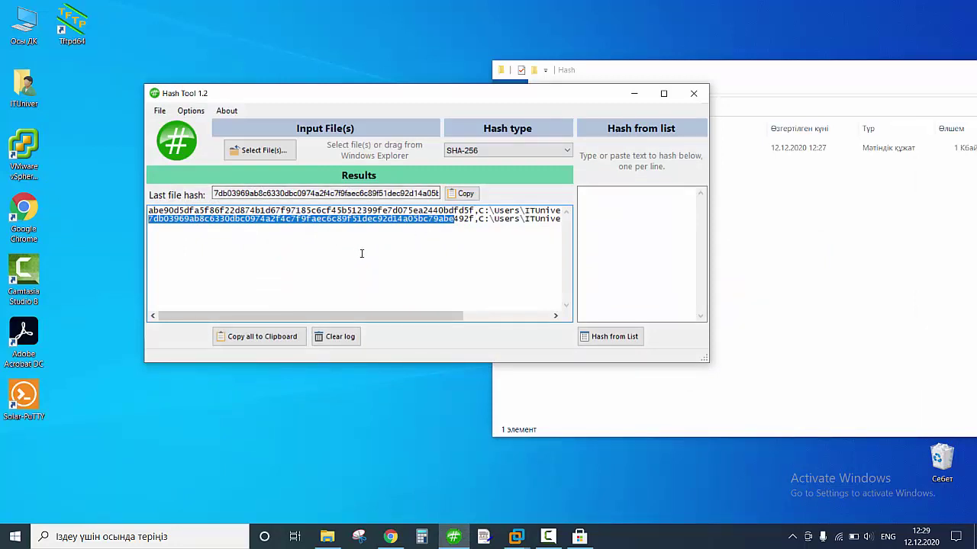
Restore Chrome over Hash Tool, showing the Fox hash function diagram on slide 318.
{"action": "left_click", "coordinate": [389, 536]}
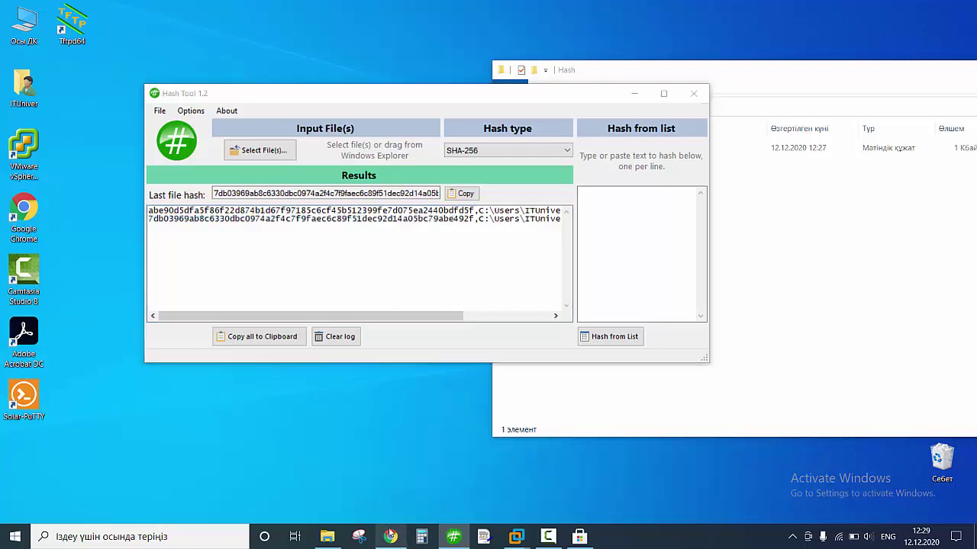
{"action": "left_click", "coordinate": [403, 532]}
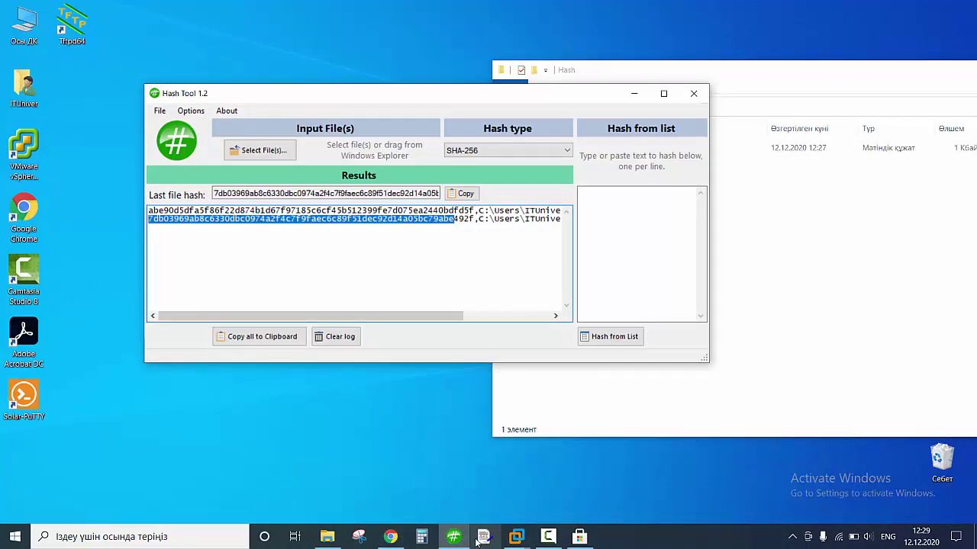
{"action": "left_click", "coordinate": [390, 536]}
Jump to slide 325 on Asymmetric-key cryptography in the Google Slides filmstrip.
{"action": "left_click", "coordinate": [103, 10]}
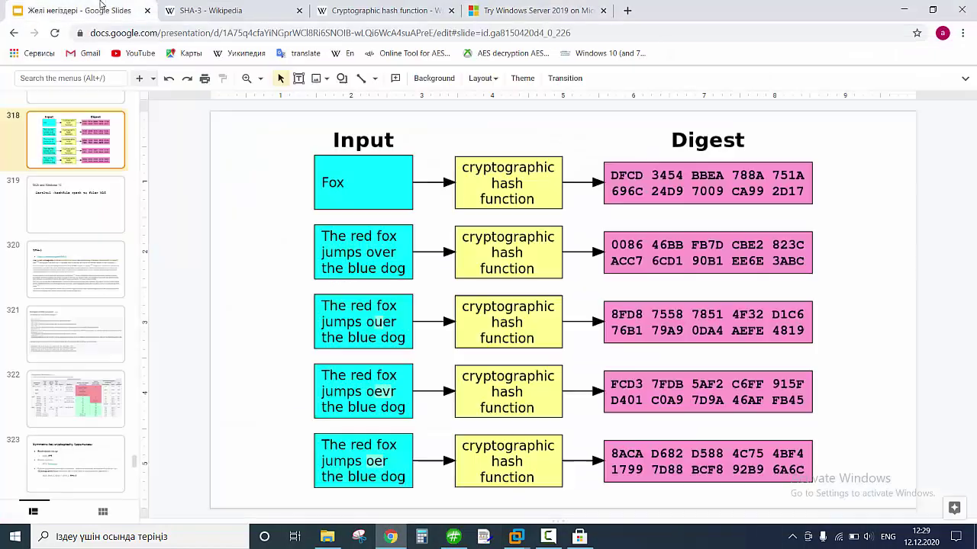
{"action": "scroll", "coordinate": [92, 184], "scroll_direction": "up", "scroll_amount": 3}
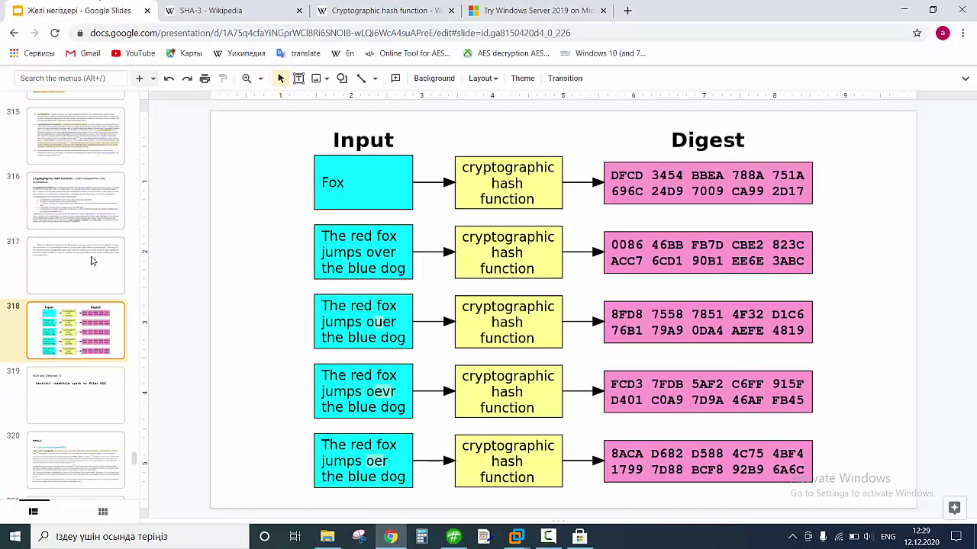
{"action": "scroll", "coordinate": [85, 229], "scroll_direction": "down", "scroll_amount": 5}
{"action": "scroll", "coordinate": [81, 262], "scroll_direction": "down", "scroll_amount": 3}
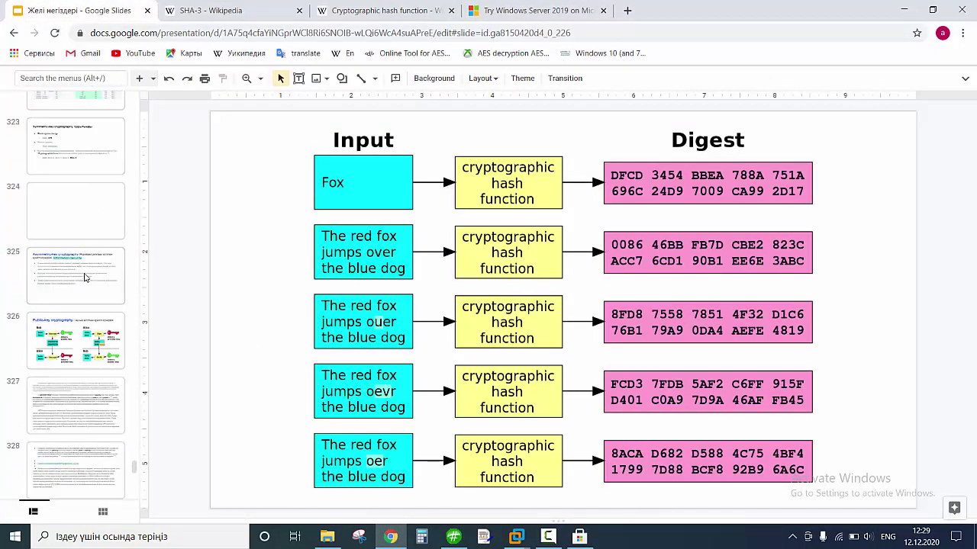
{"action": "left_click", "coordinate": [97, 255]}
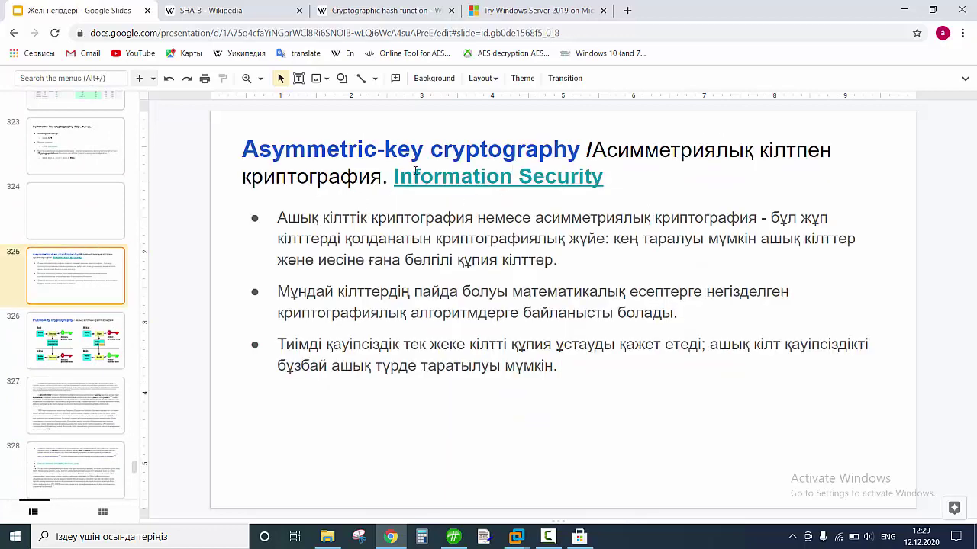
{"action": "scroll", "coordinate": [79, 284], "scroll_direction": "up", "scroll_amount": 3}
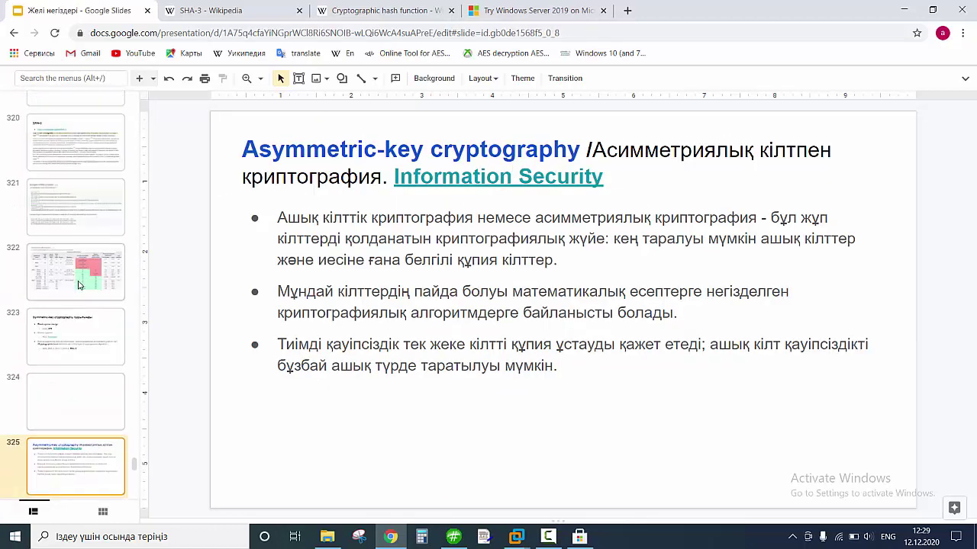